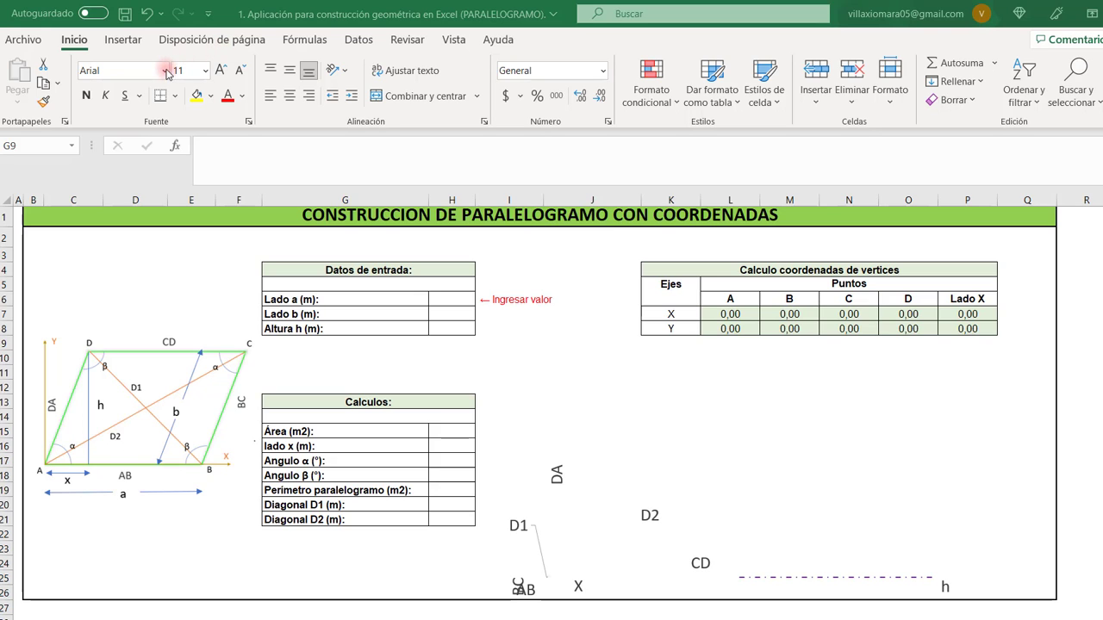
Insert an empty Dispersión con líneas suavizadas scatter chart onto the parallelogram sheet
key("Escape")
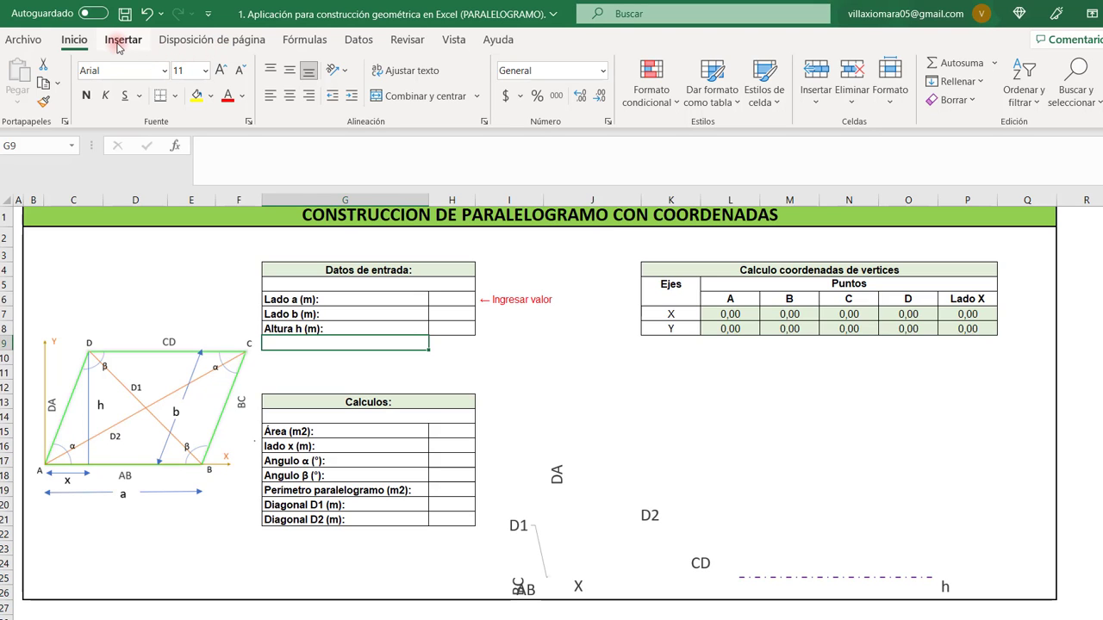
left_click(122, 46)
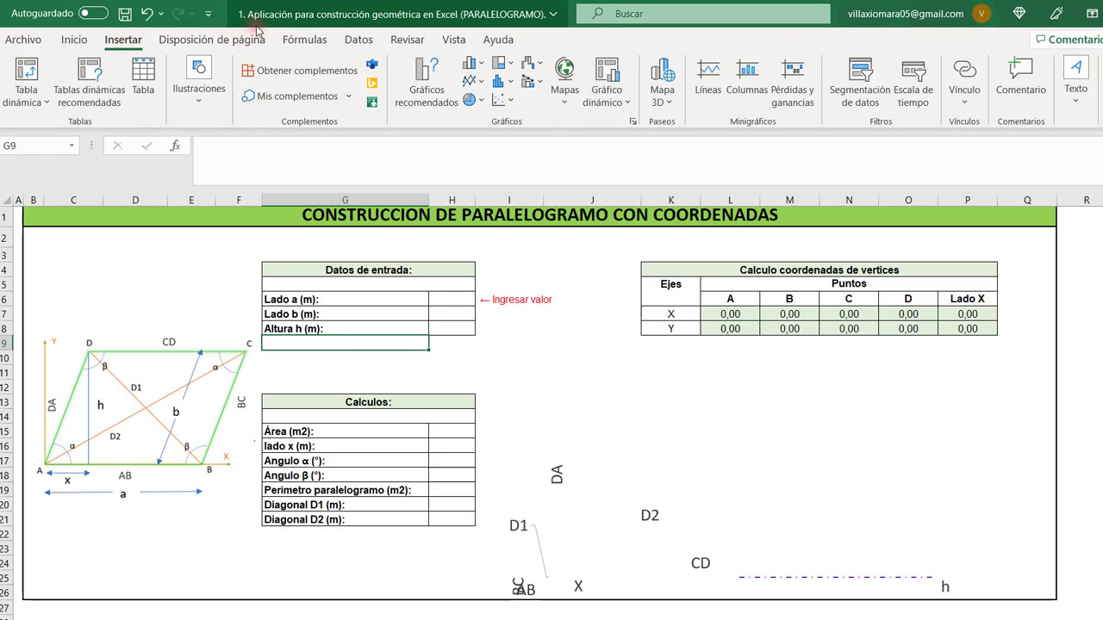
left_click(510, 102)
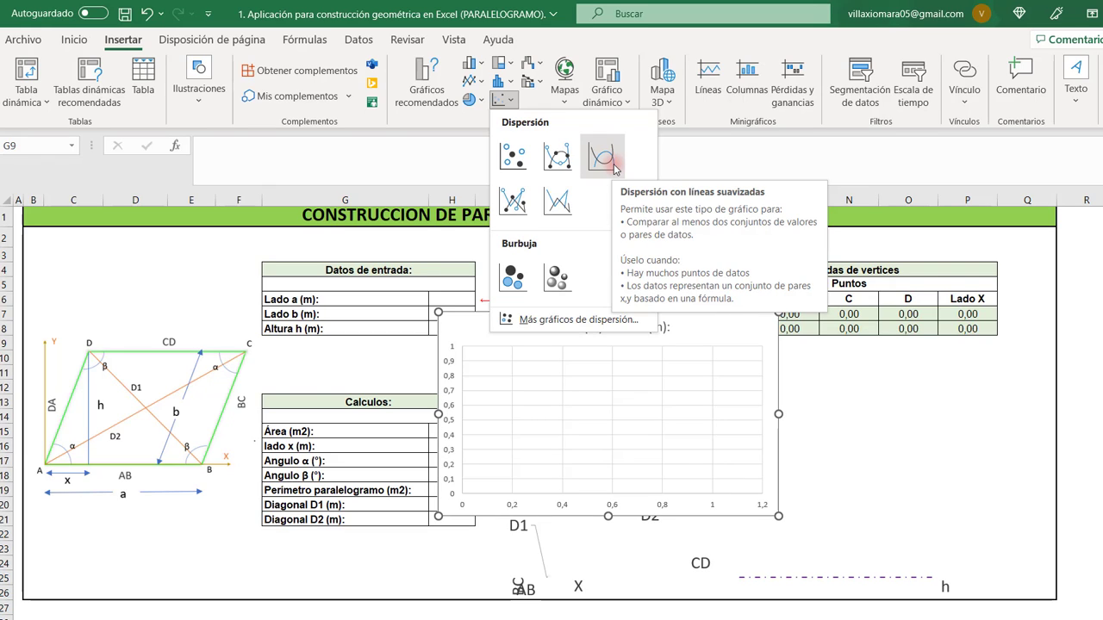
left_click(612, 164)
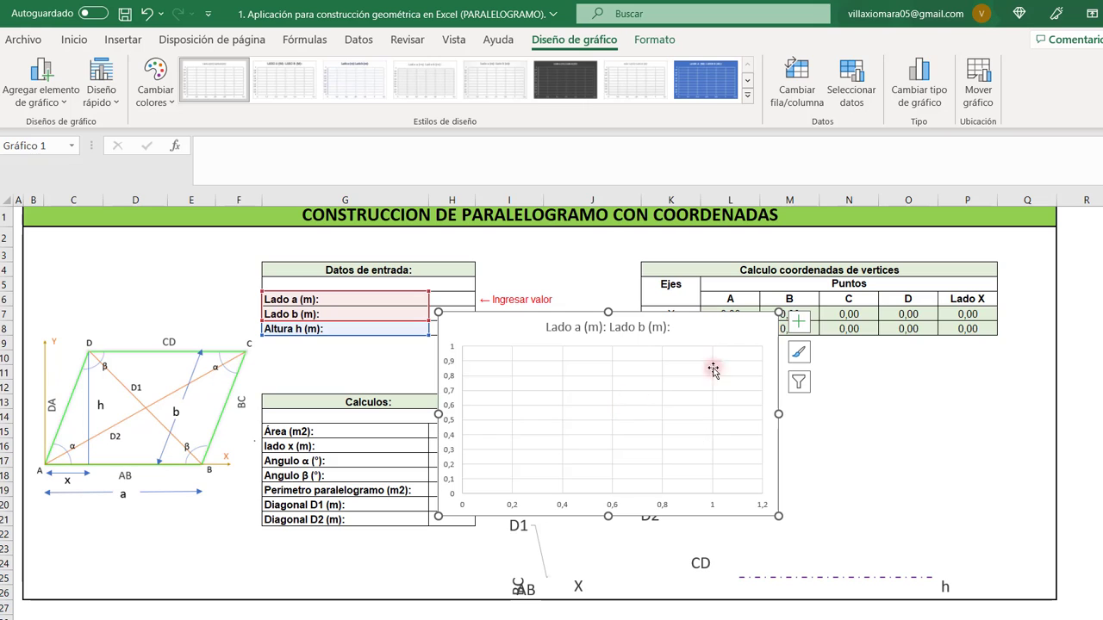
Hide the new chart's axes, title and gridlines
left_click(798, 322)
left_click(833, 344)
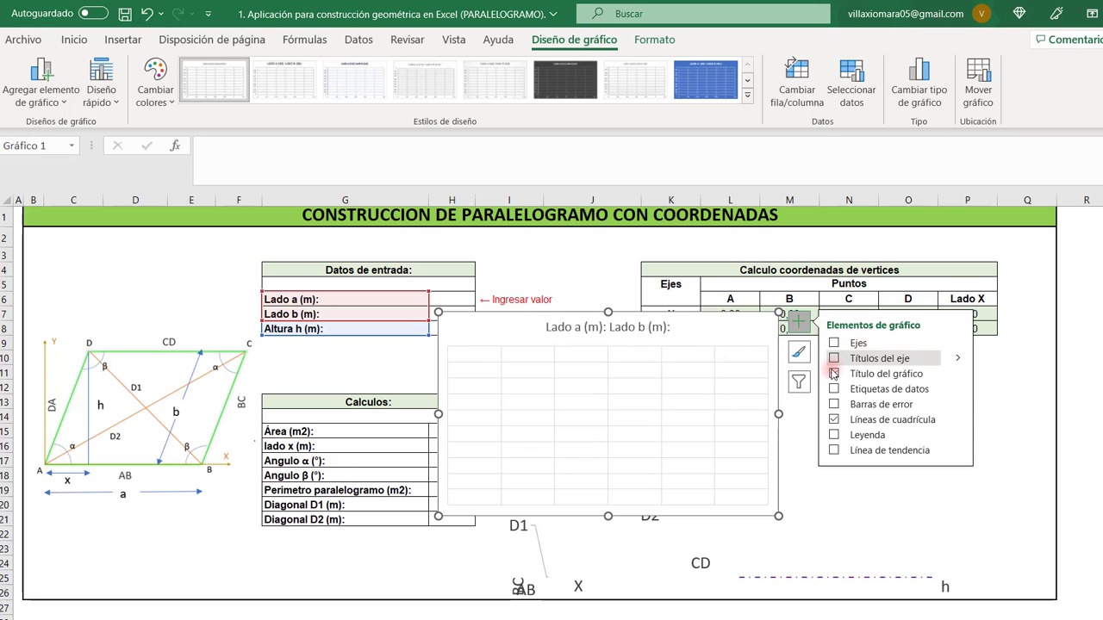
left_click(833, 373)
left_click(834, 422)
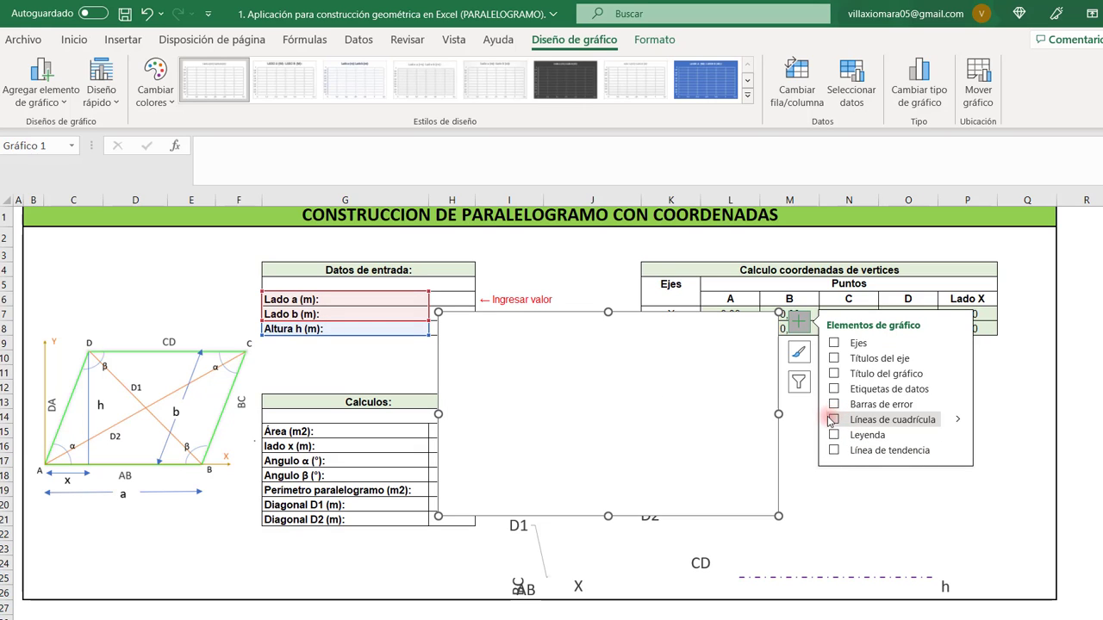
Delete the newly inserted scatter chart, leaving the prepared DA/D1/D2 chart selected
left_click(725, 413)
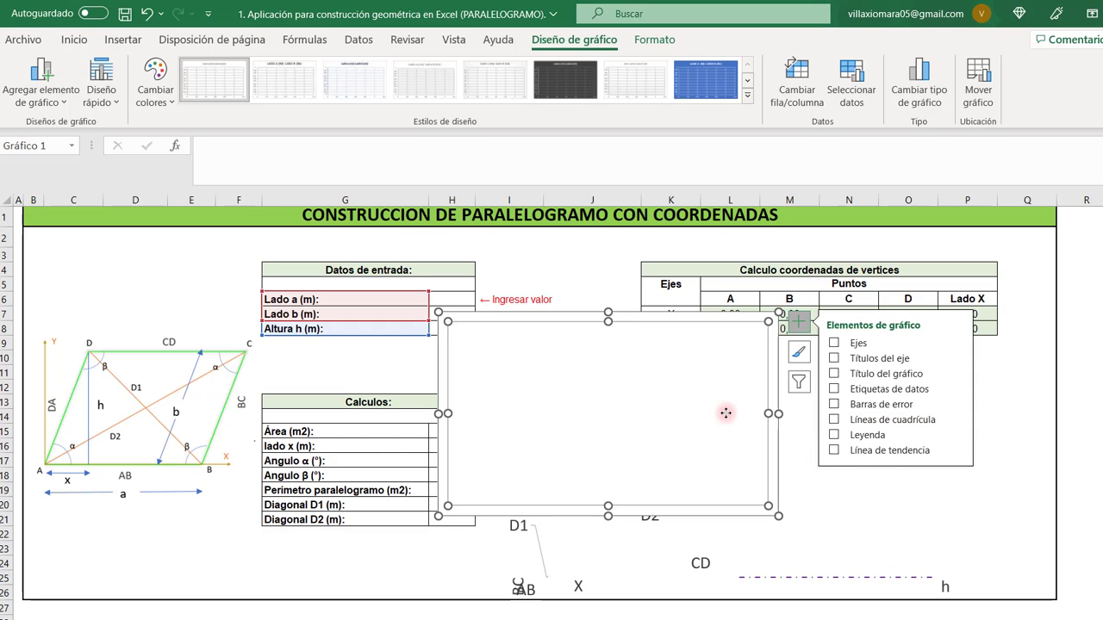
left_click(771, 348)
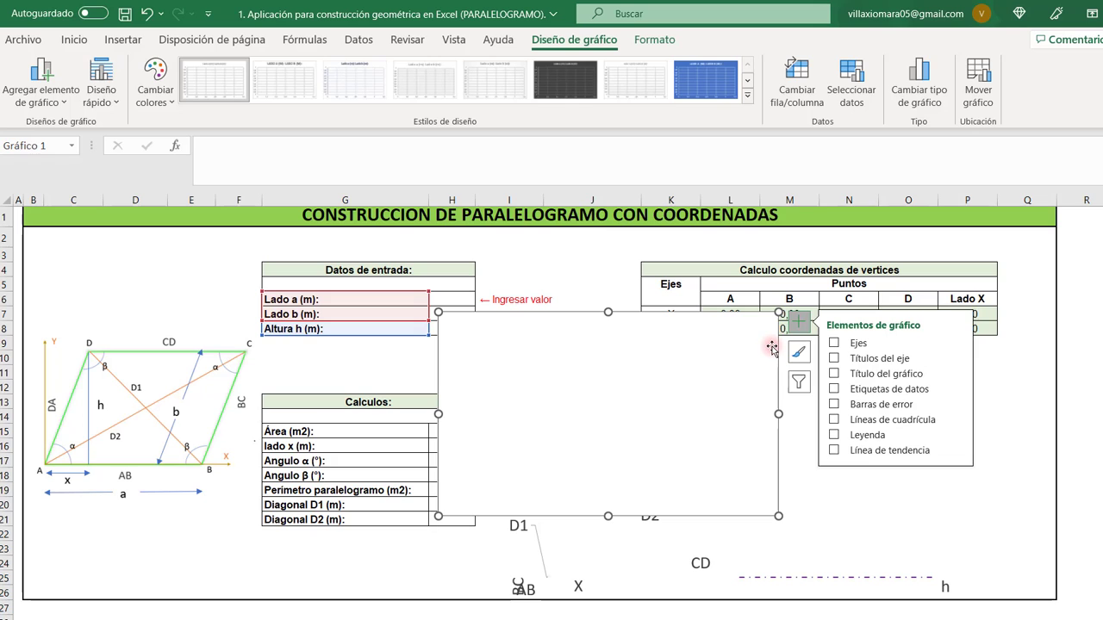
key("Escape")
key("Delete")
left_click(763, 399)
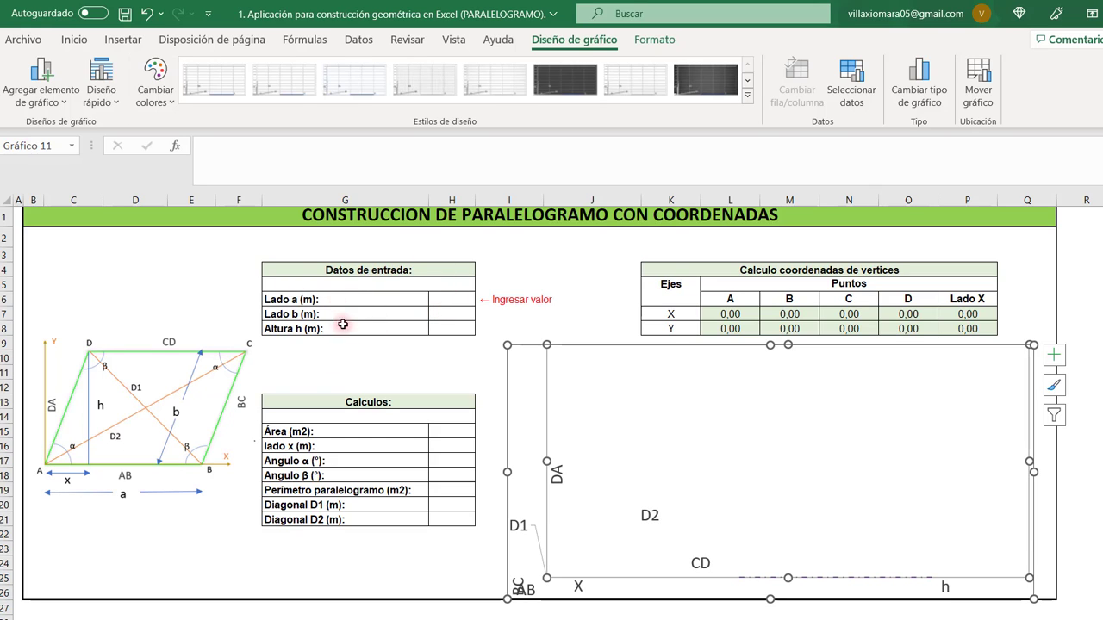
left_click(461, 301)
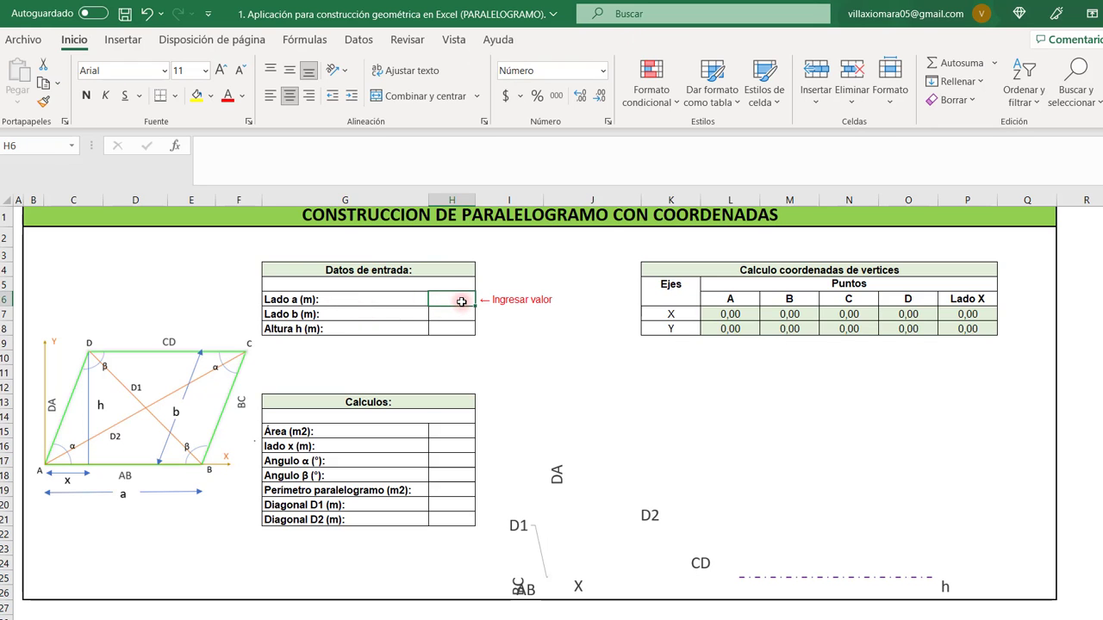
left_click(465, 313)
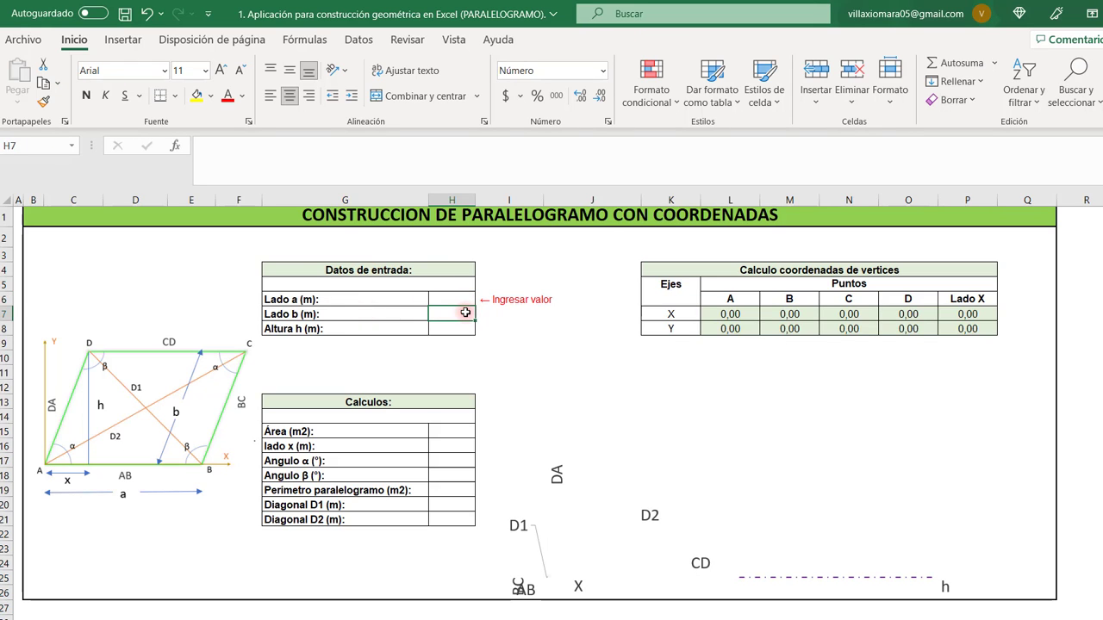
left_click(468, 329)
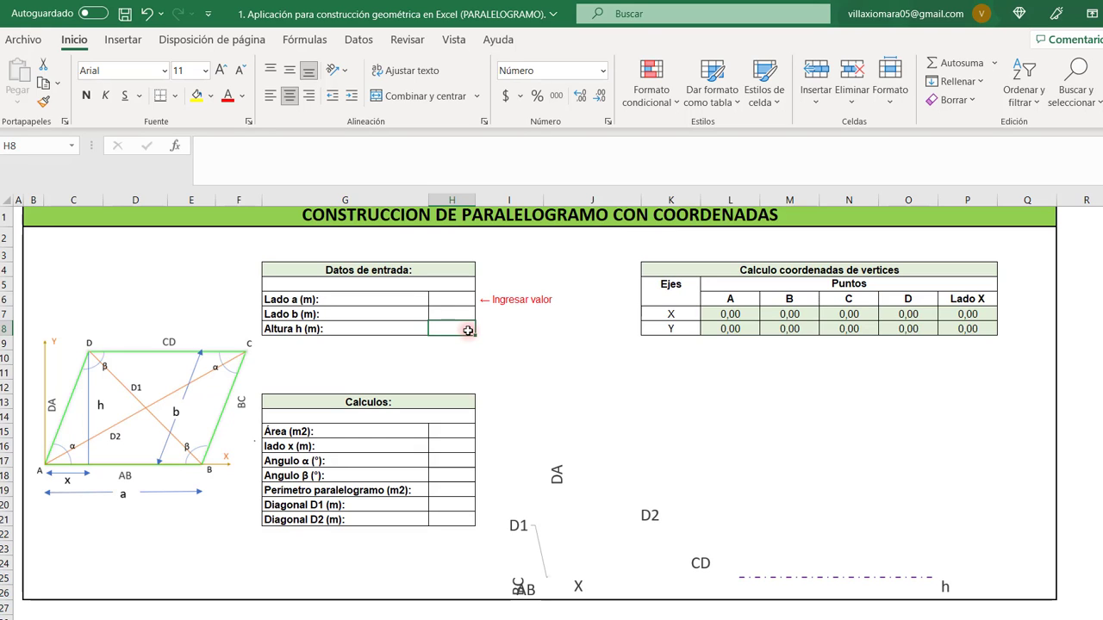
left_click(691, 276)
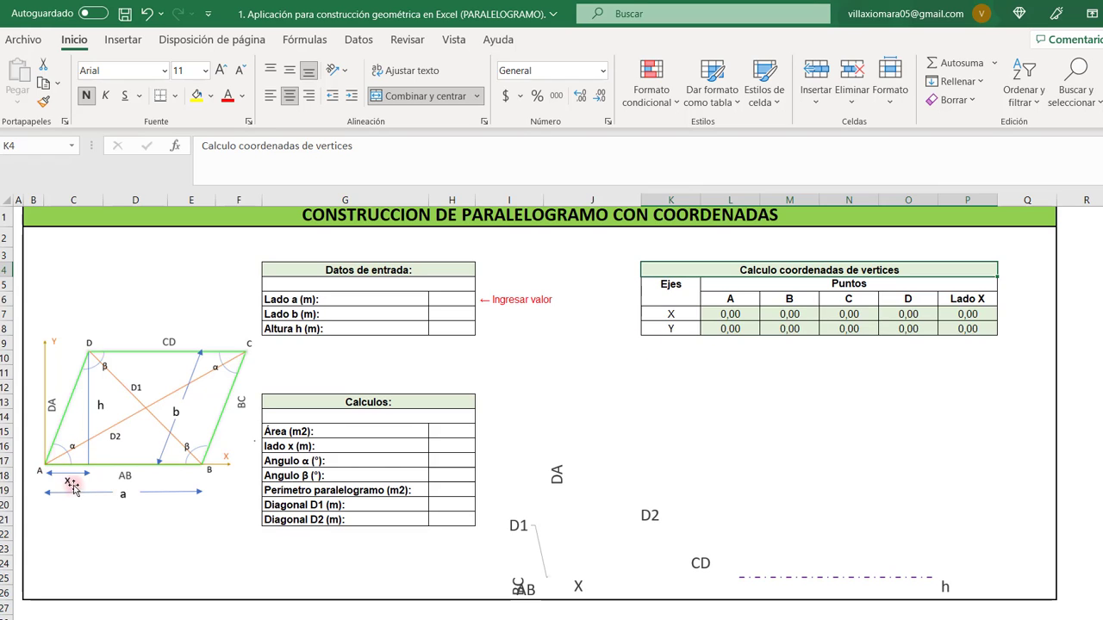
Confirm vertex A sits at the origin with 0 in L7 and L8
left_click(732, 315)
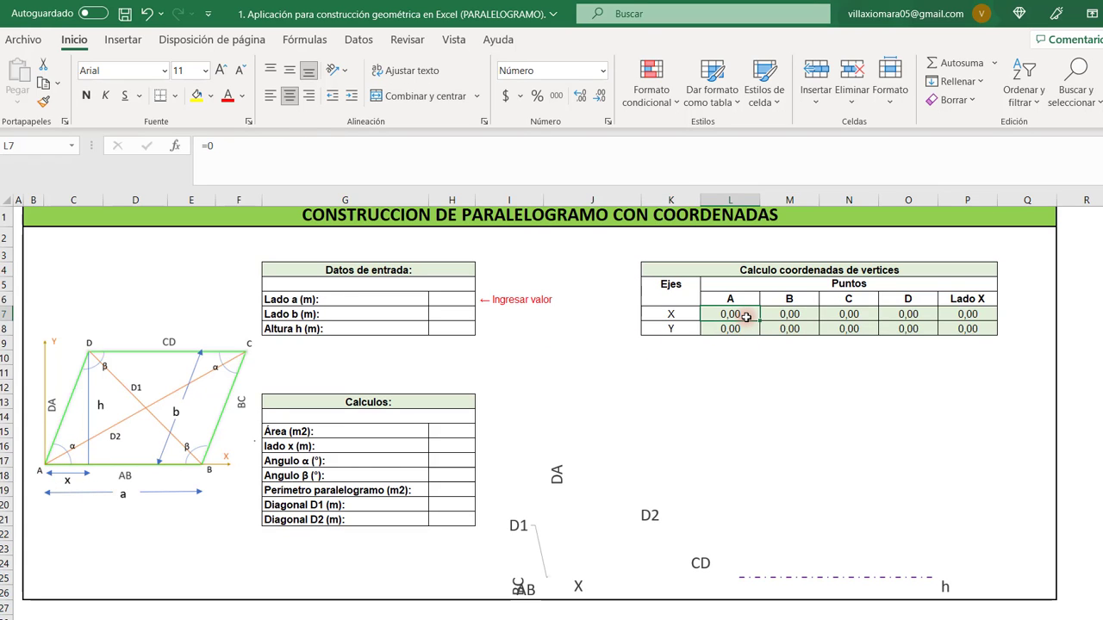
left_click(411, 181)
key("Escape")
left_click(730, 327)
left_click(423, 170)
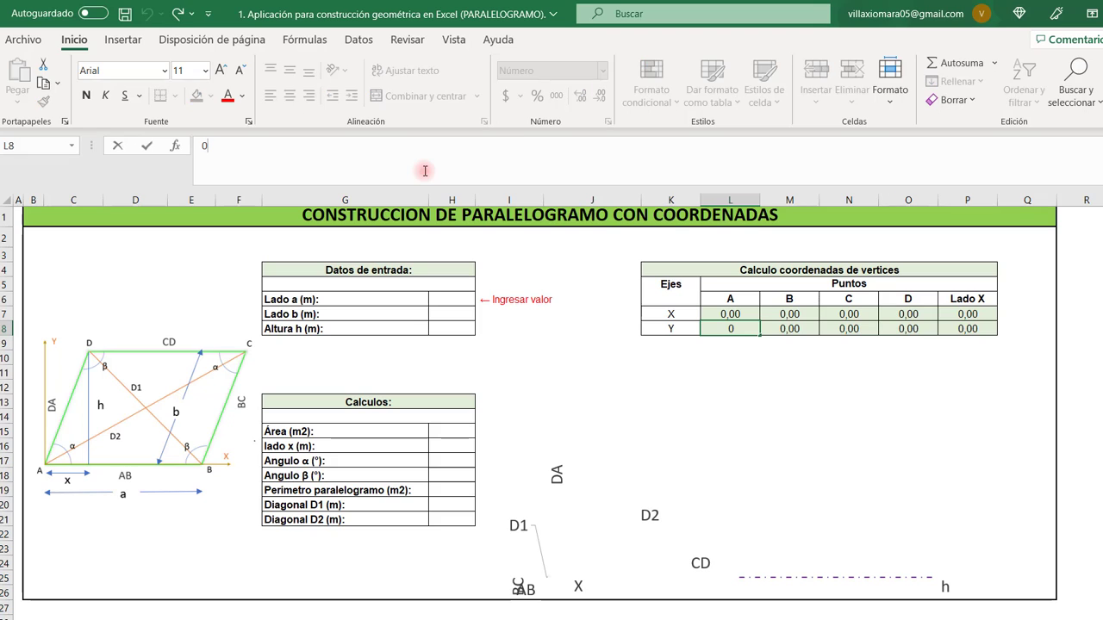
key("Escape")
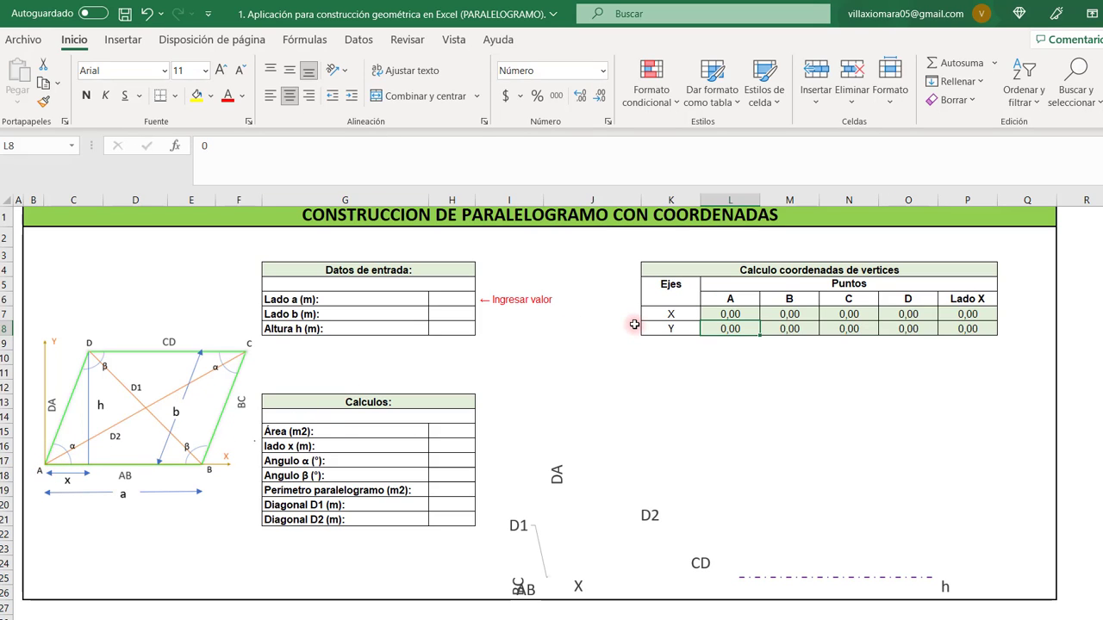
Set vertex B's X to =H6 and confirm its Y is =L8
left_click(799, 299)
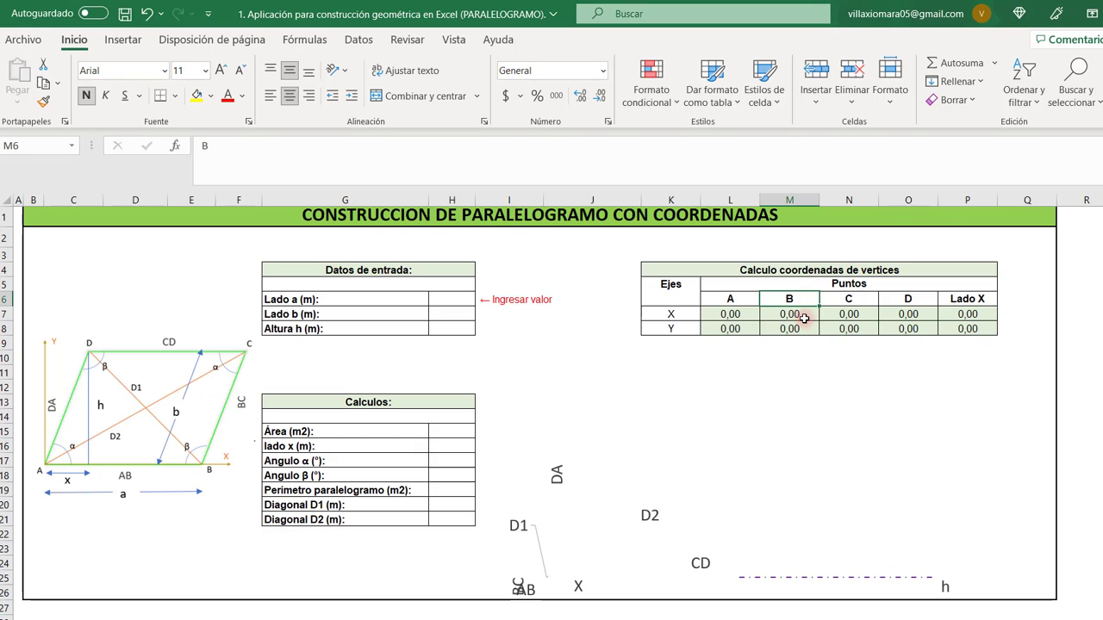
left_click(803, 318)
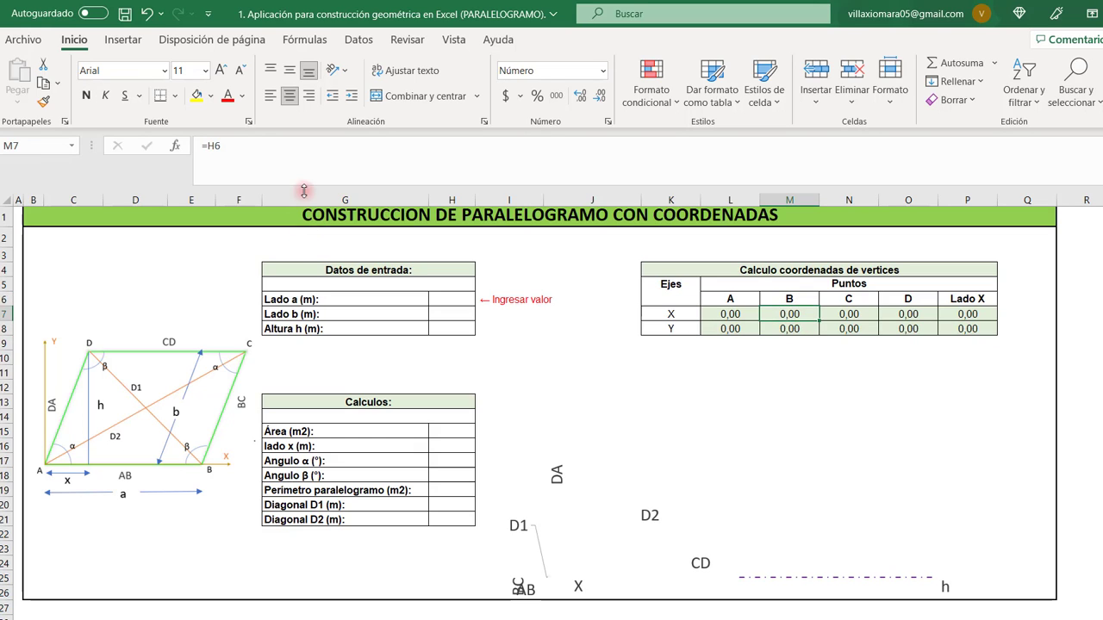
type("=H6")
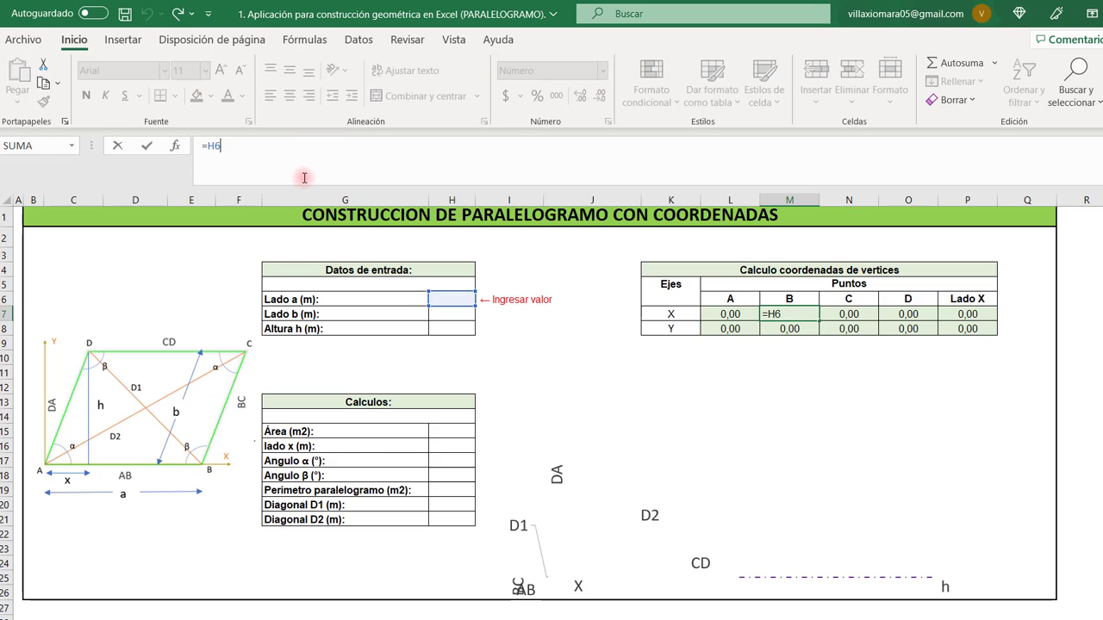
key("ctrl+Return")
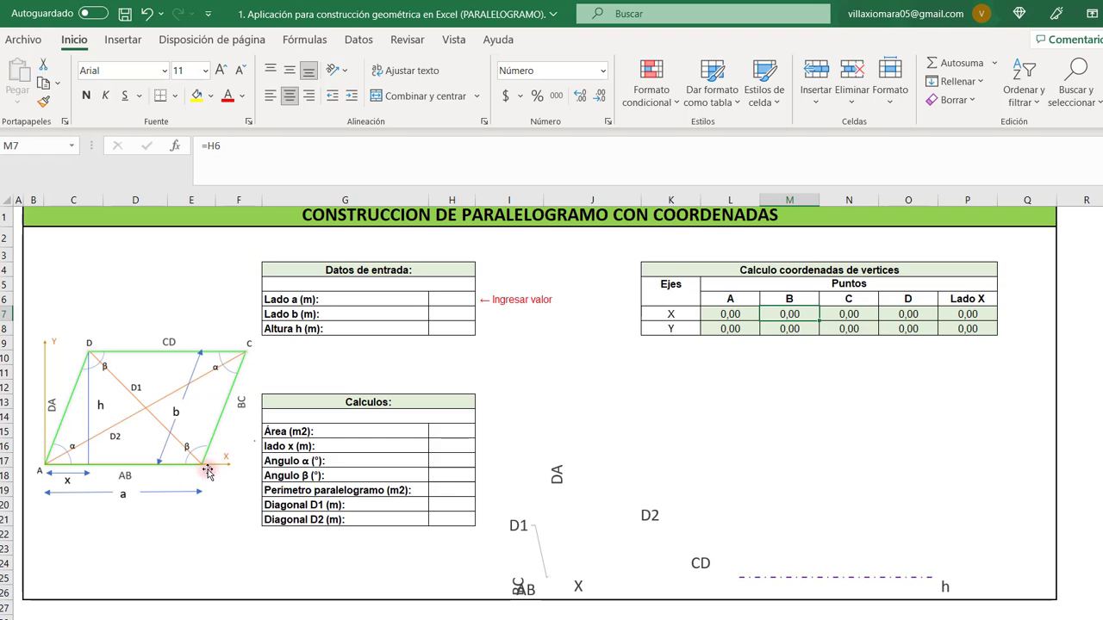
left_click(794, 332)
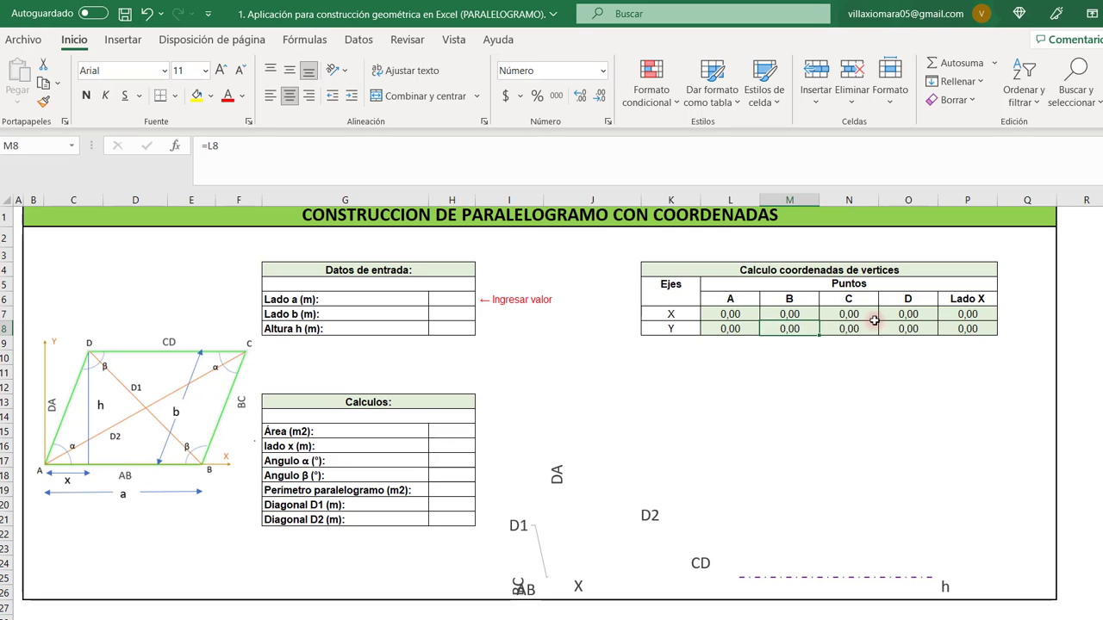
left_click(387, 170)
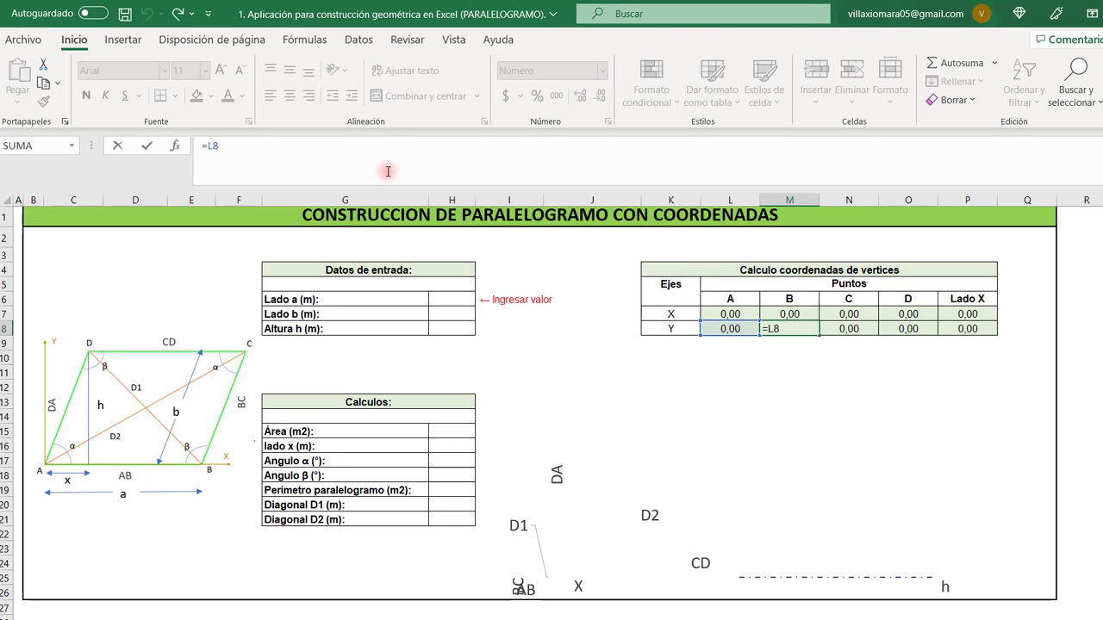
key("Escape")
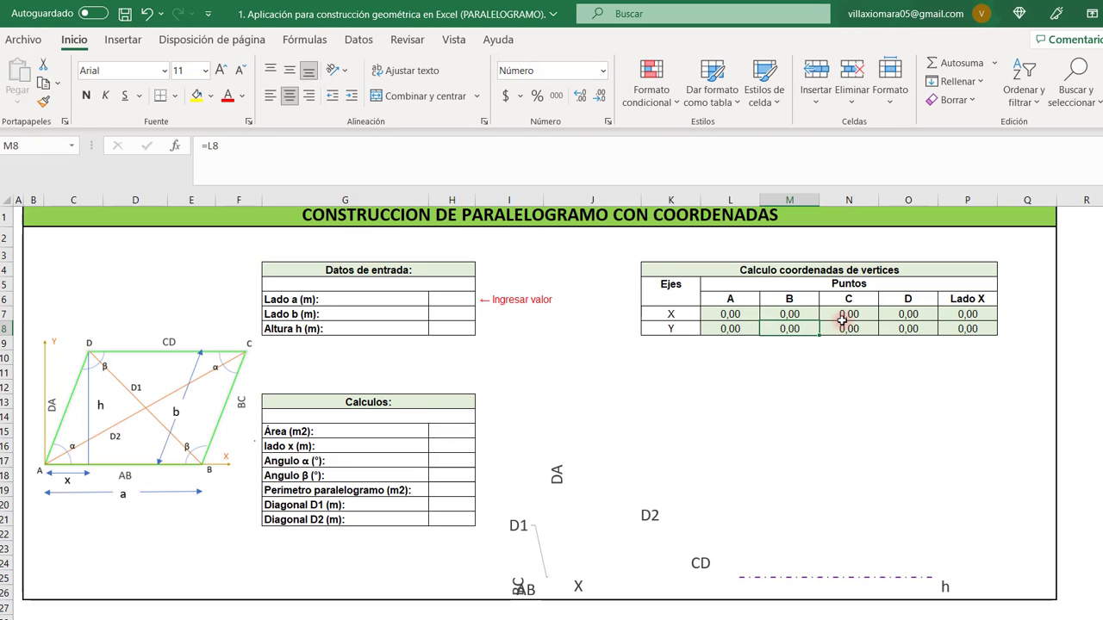
left_click(843, 301)
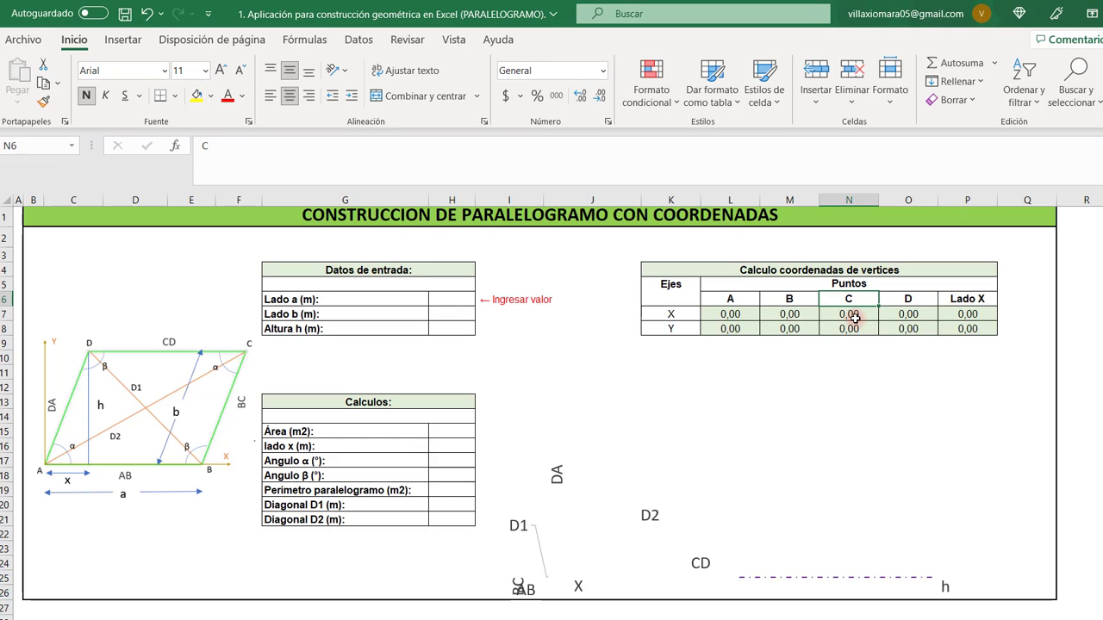
Enter =H6+(RAIZ((H7^2)-(H8^2))) as vertex C's X coordinate in N7
left_click(854, 317)
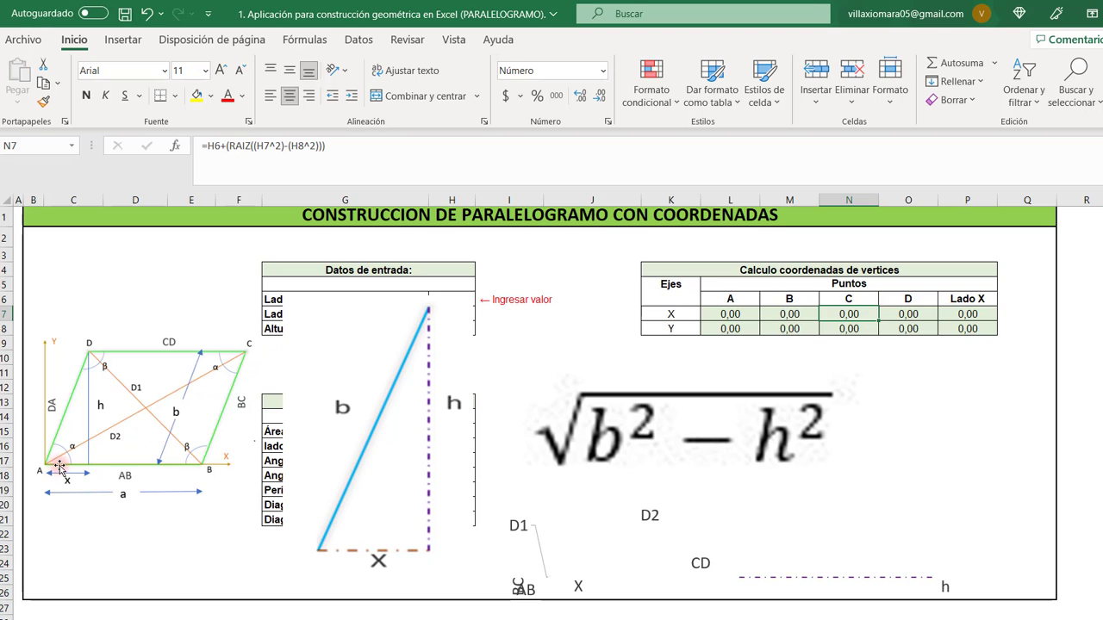
left_click(338, 175)
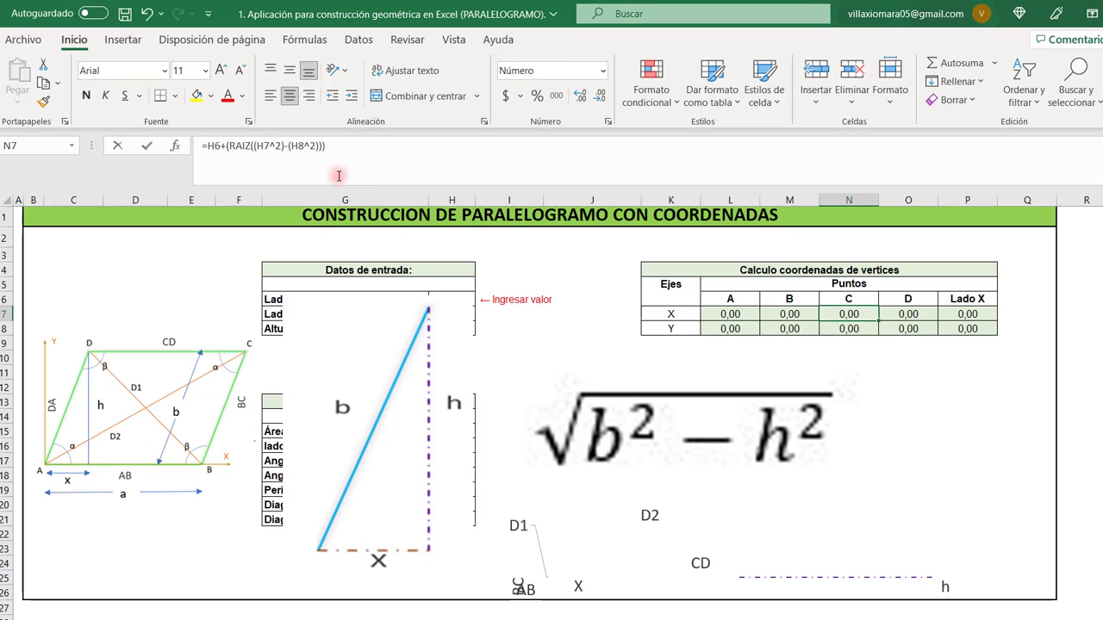
left_click(339, 176)
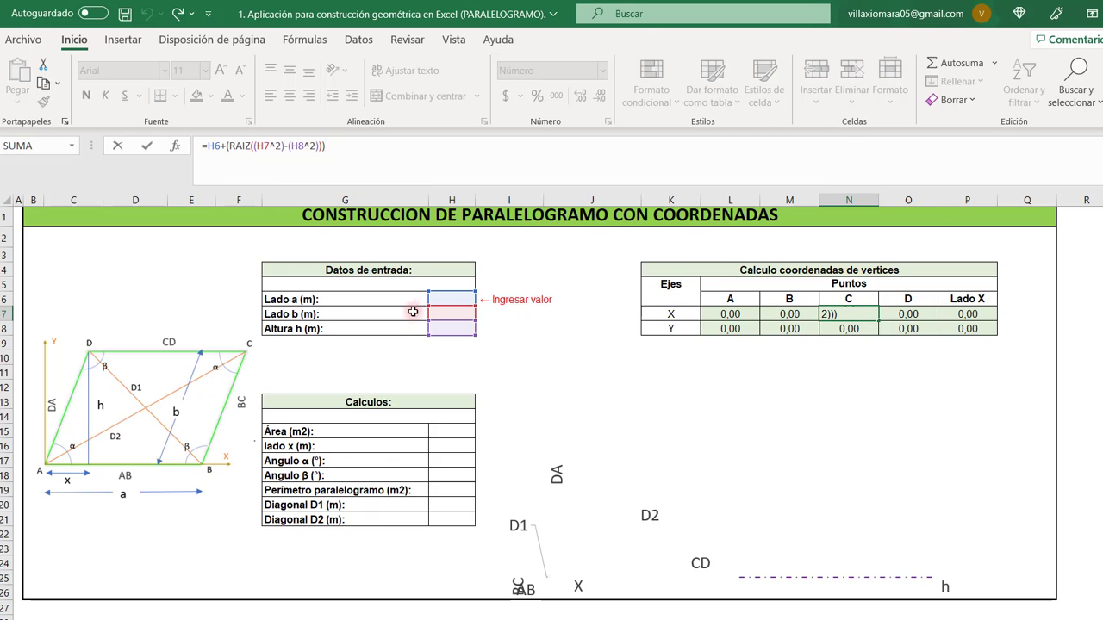
left_click(452, 299)
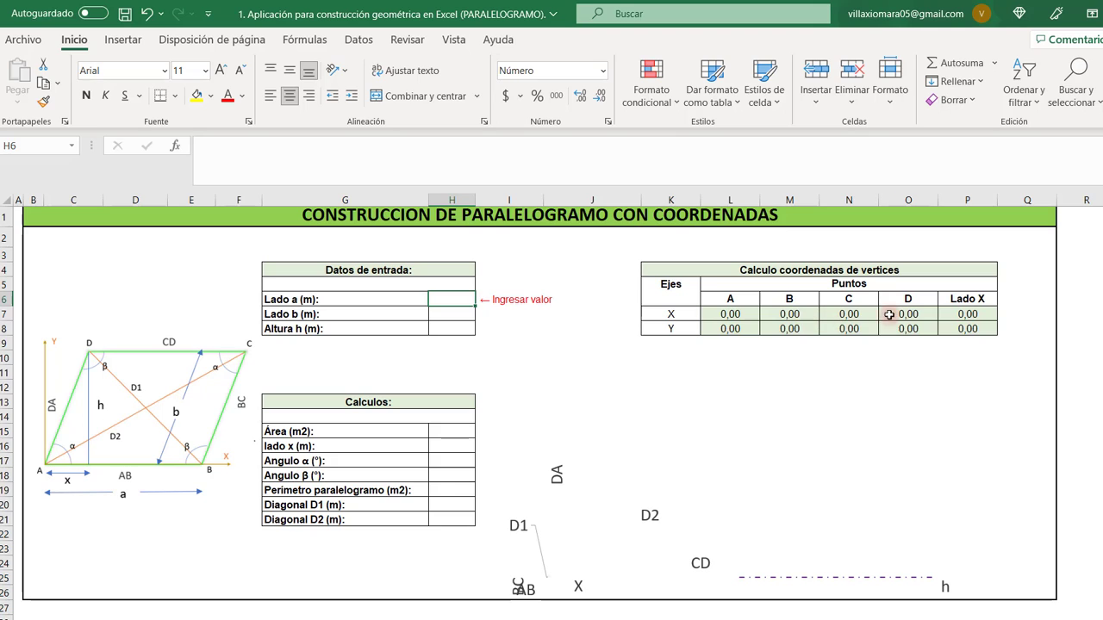
left_click(849, 328)
left_click(345, 175)
type("=H8")
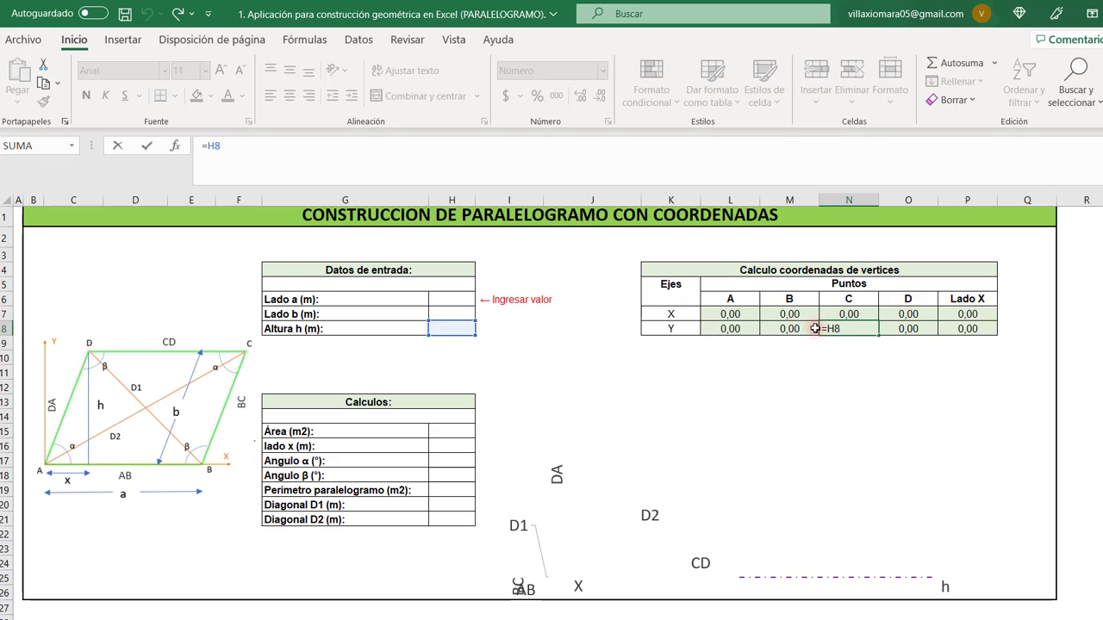
key("Return")
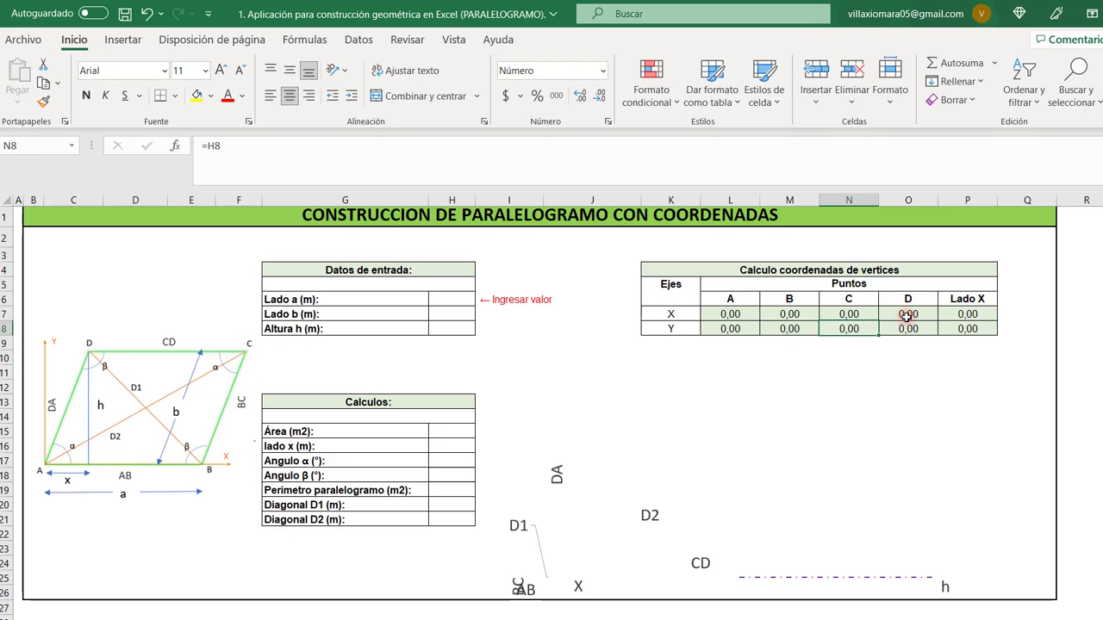
left_click(906, 315)
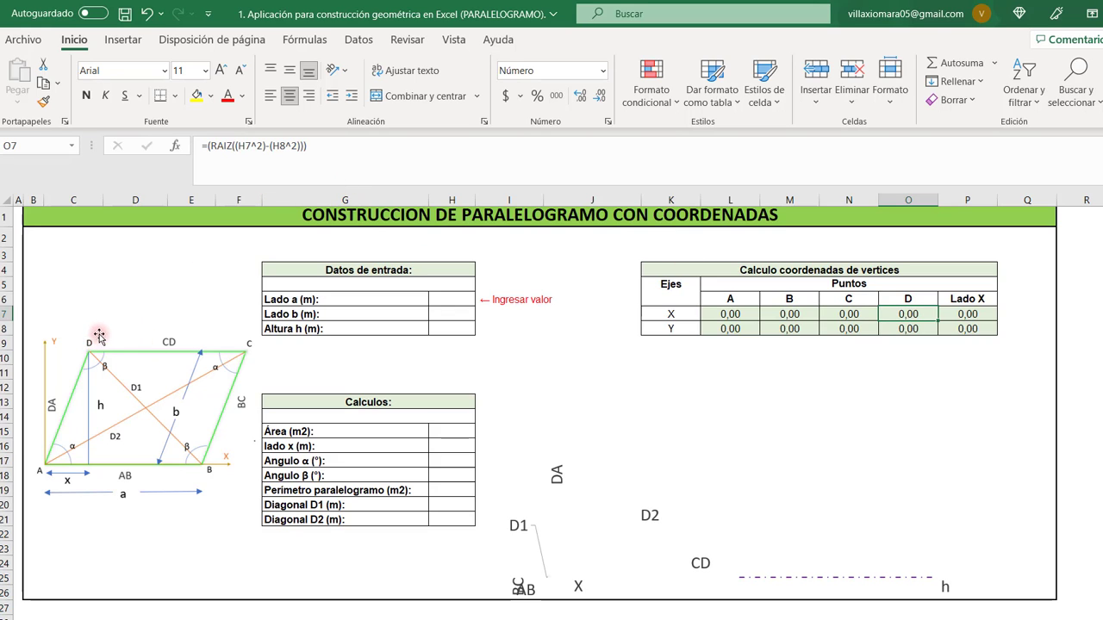
left_click(671, 315)
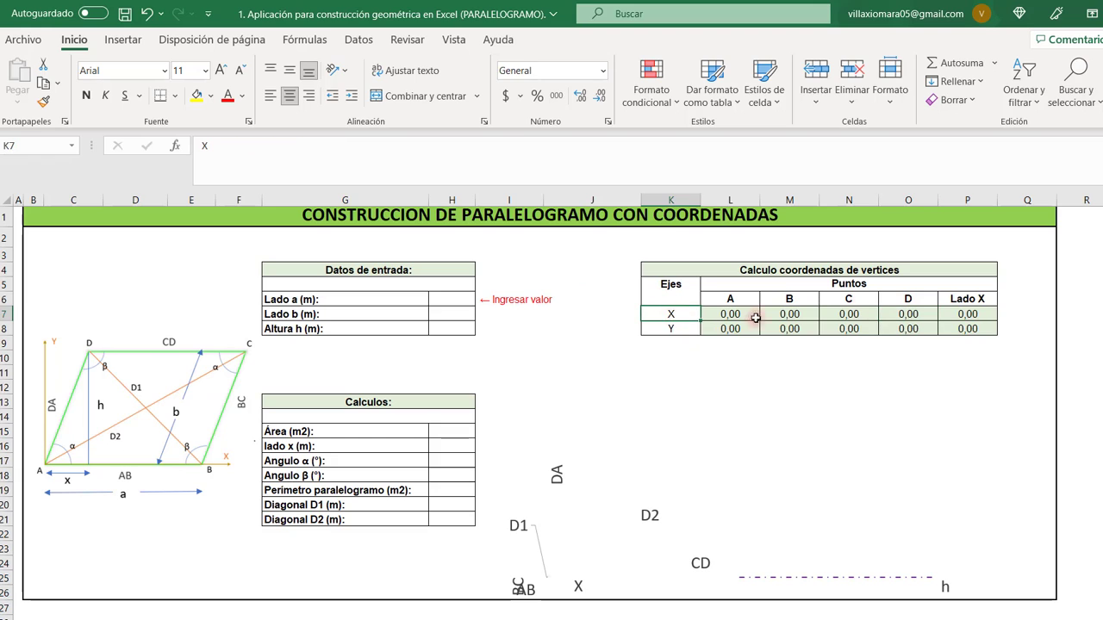
left_click(897, 315)
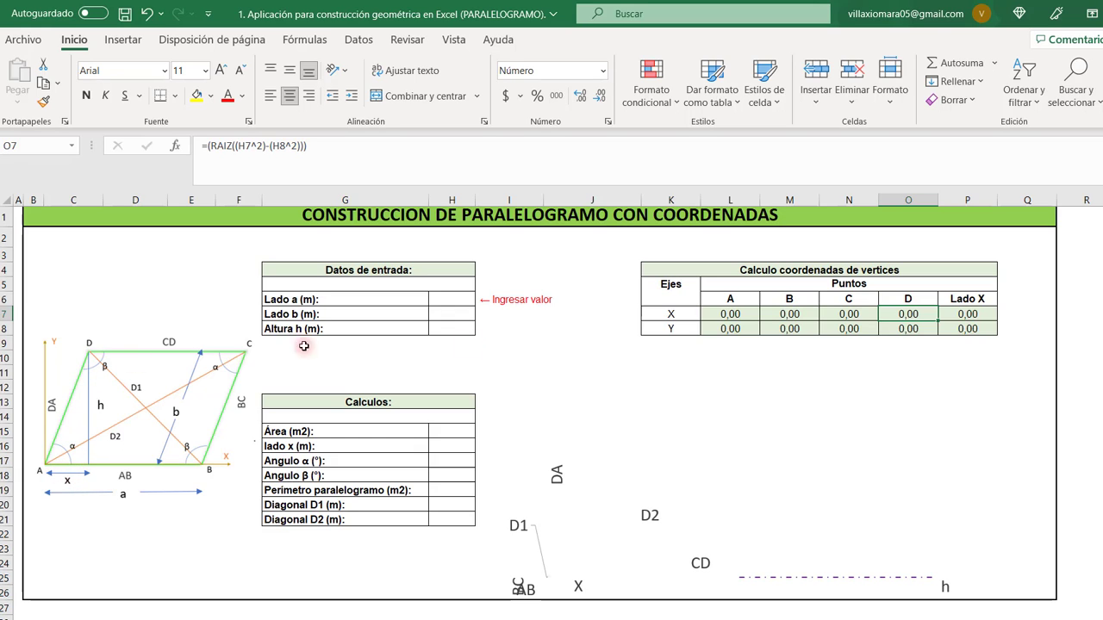
left_click(896, 331)
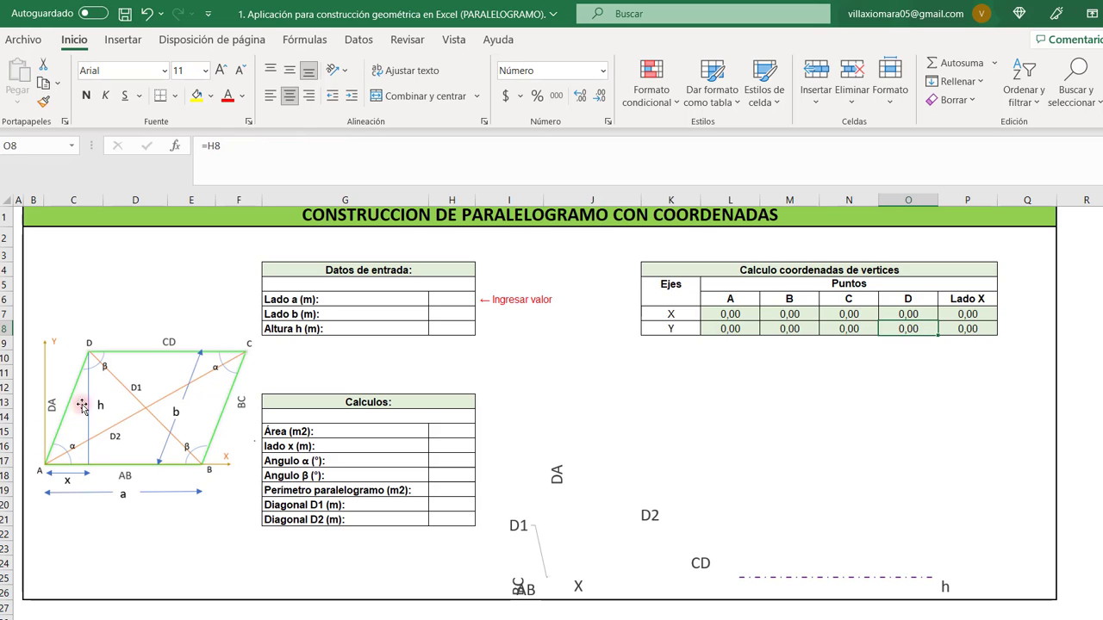
left_click(243, 172)
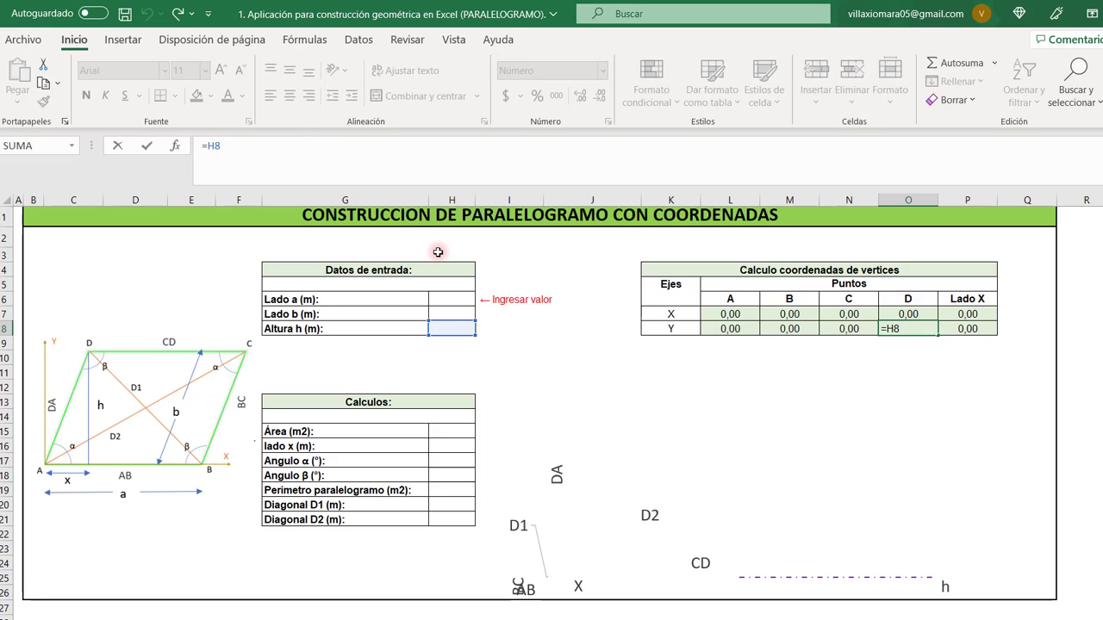
key("Escape")
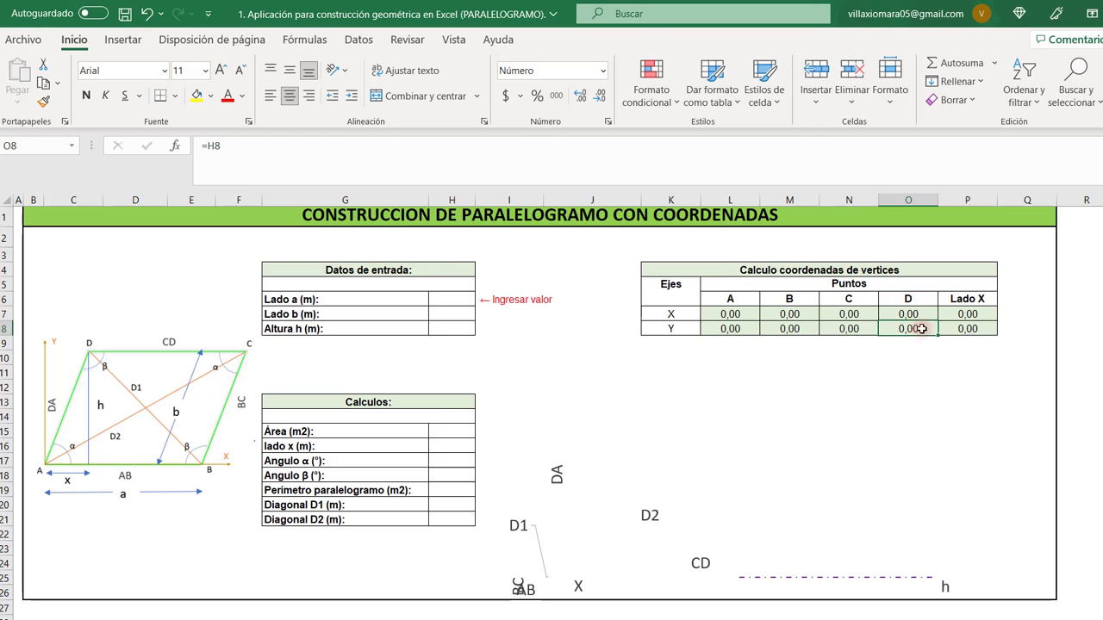
left_click(969, 302)
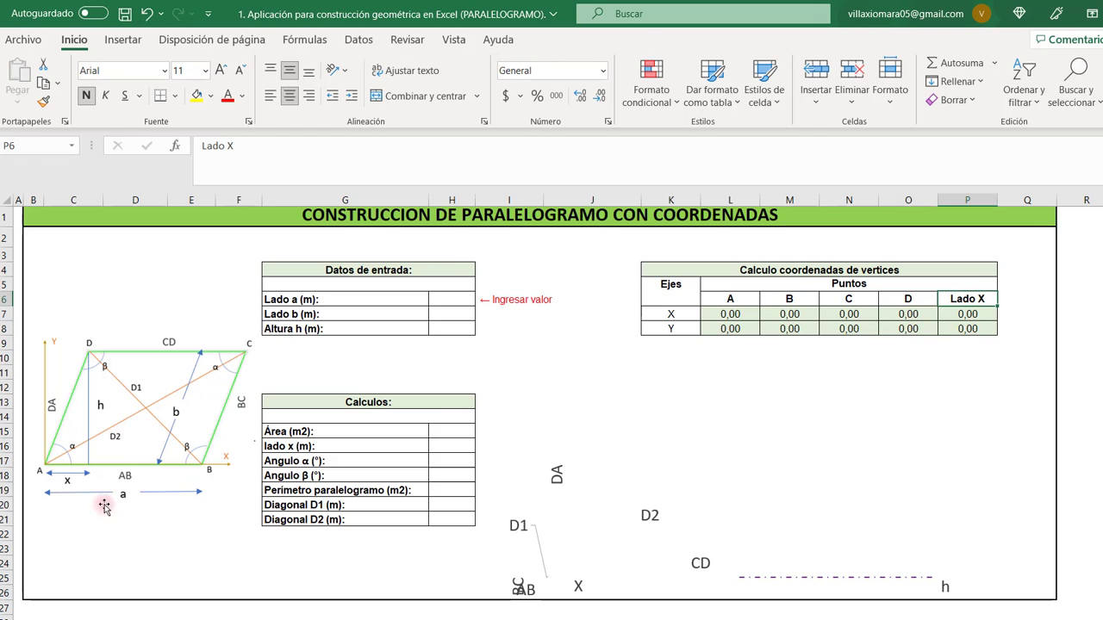
left_click(976, 313)
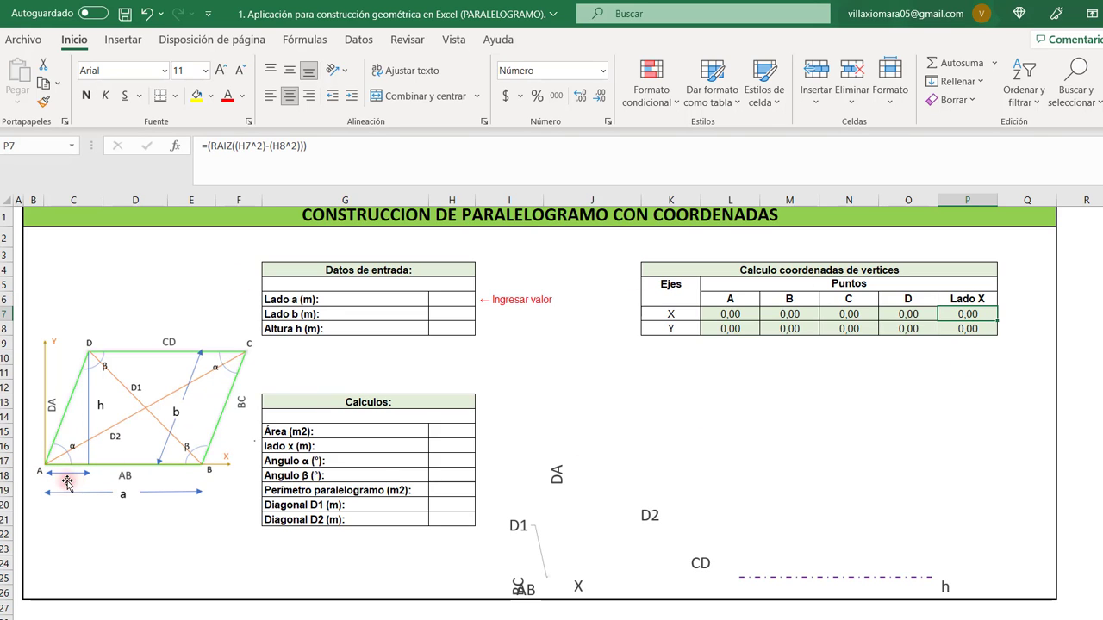
left_click(384, 171)
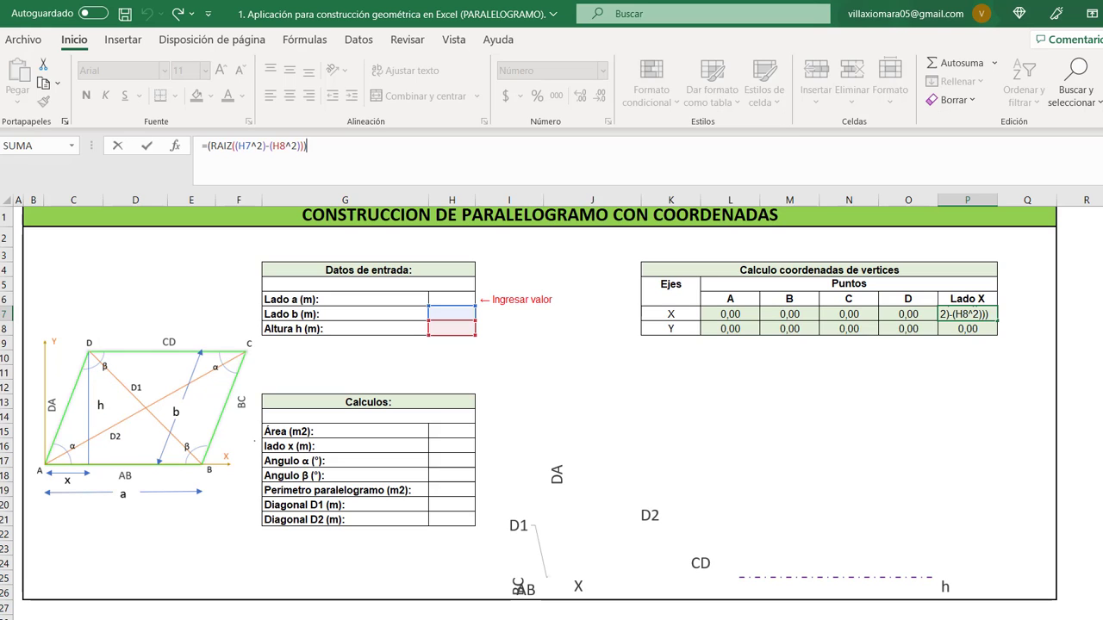
key("Return")
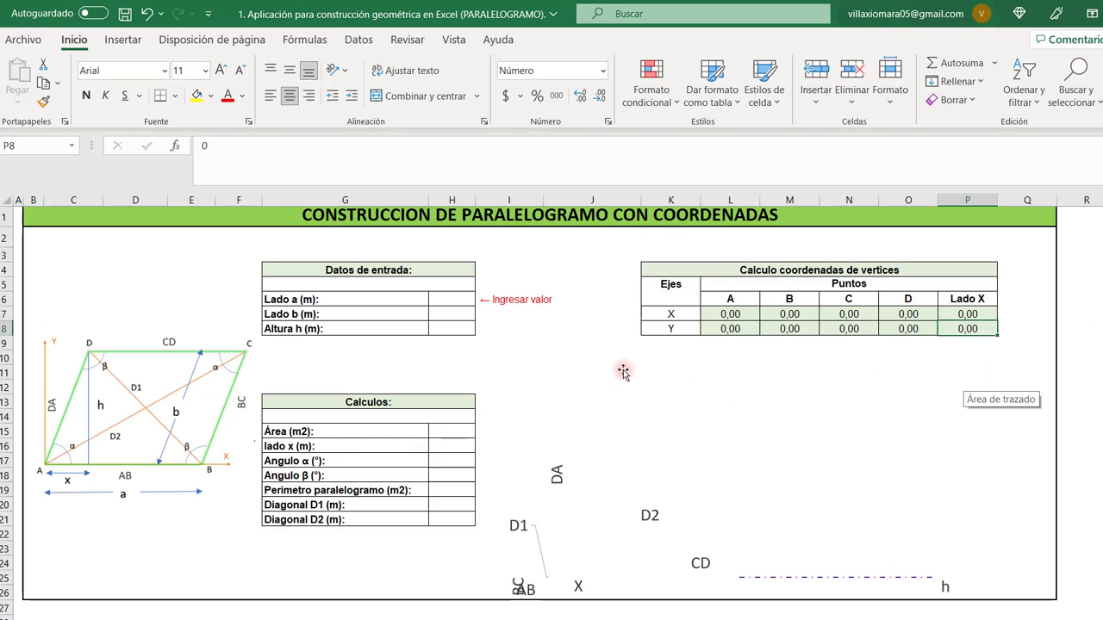
Select the prepared empty scatter chart and show its Diseño de gráfico tools
left_click(564, 341)
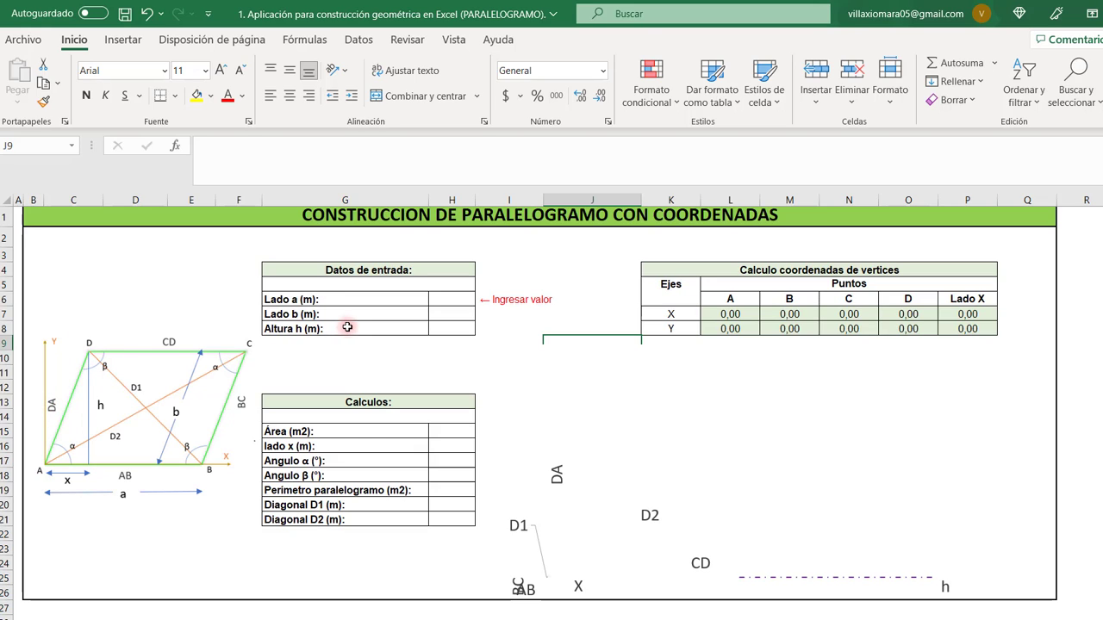
left_click(683, 369)
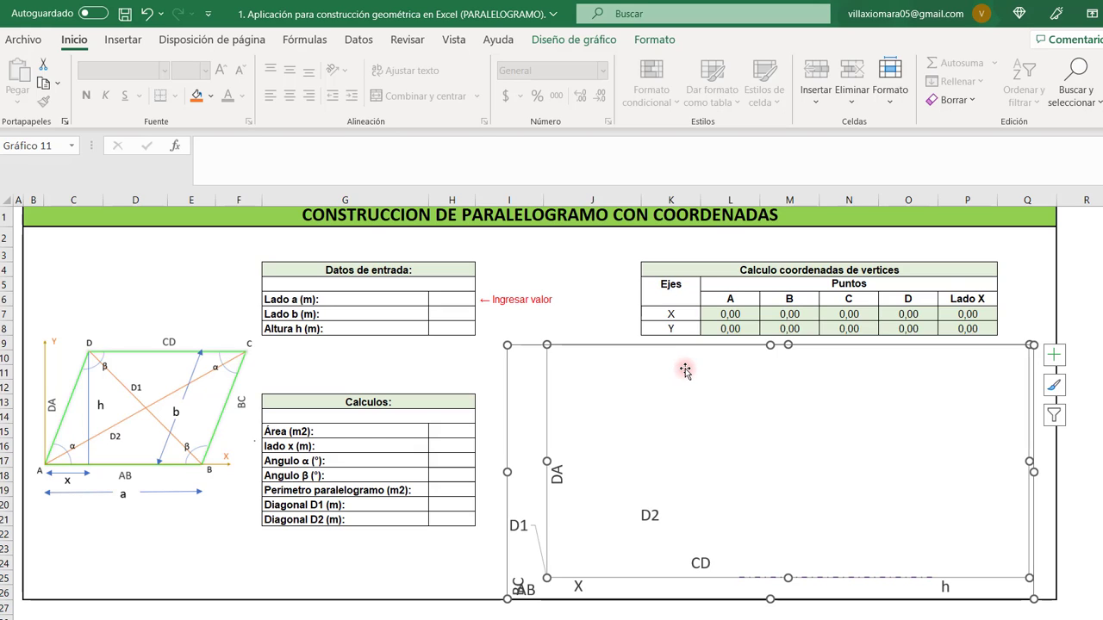
left_click(586, 43)
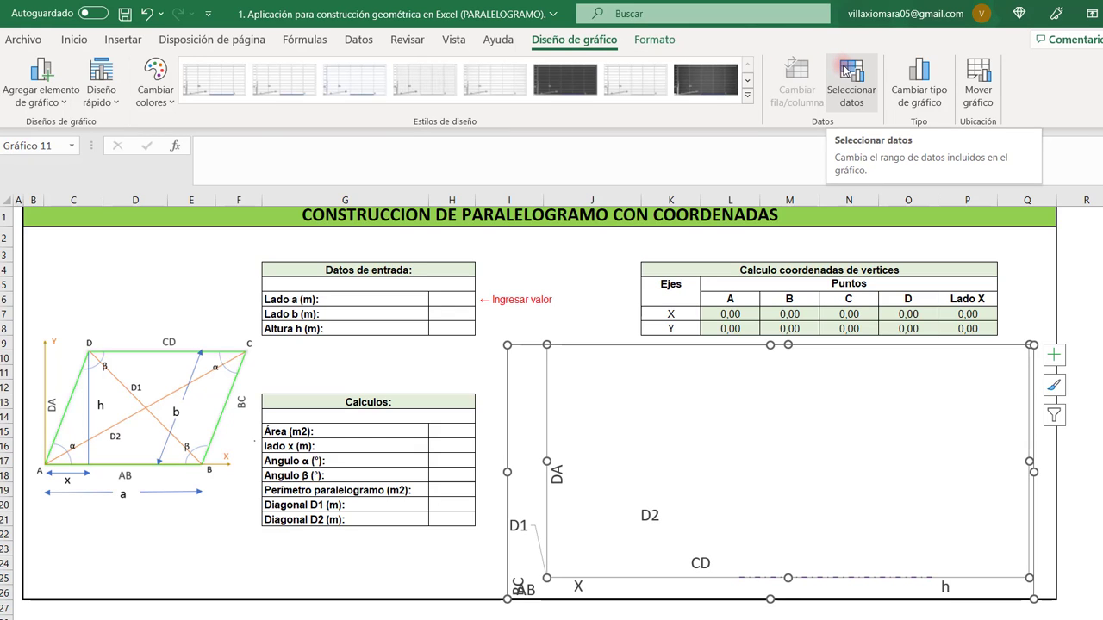
Set series AB's X values to L7;M7 and Y values to L8;M8
left_click(866, 107)
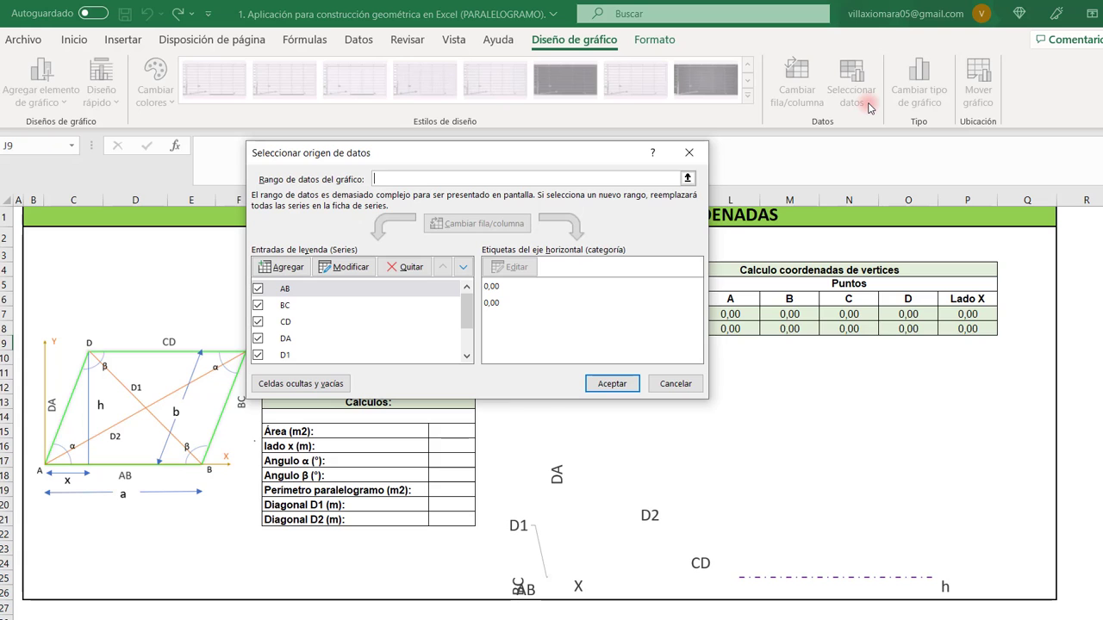
left_click(289, 268)
type("AB")
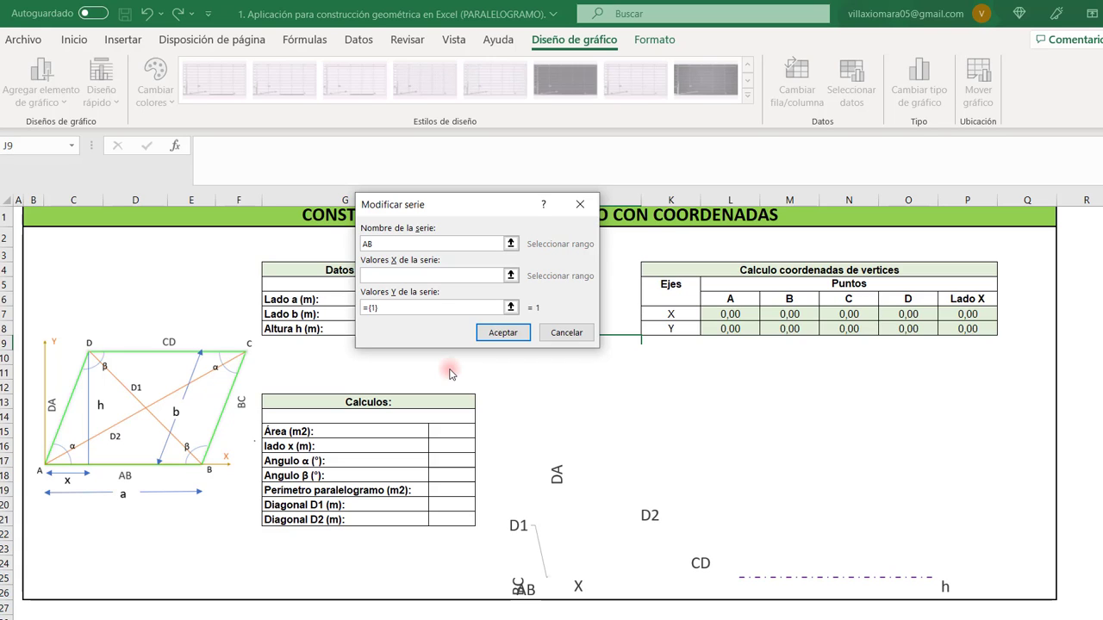
left_click(422, 274)
type("=")
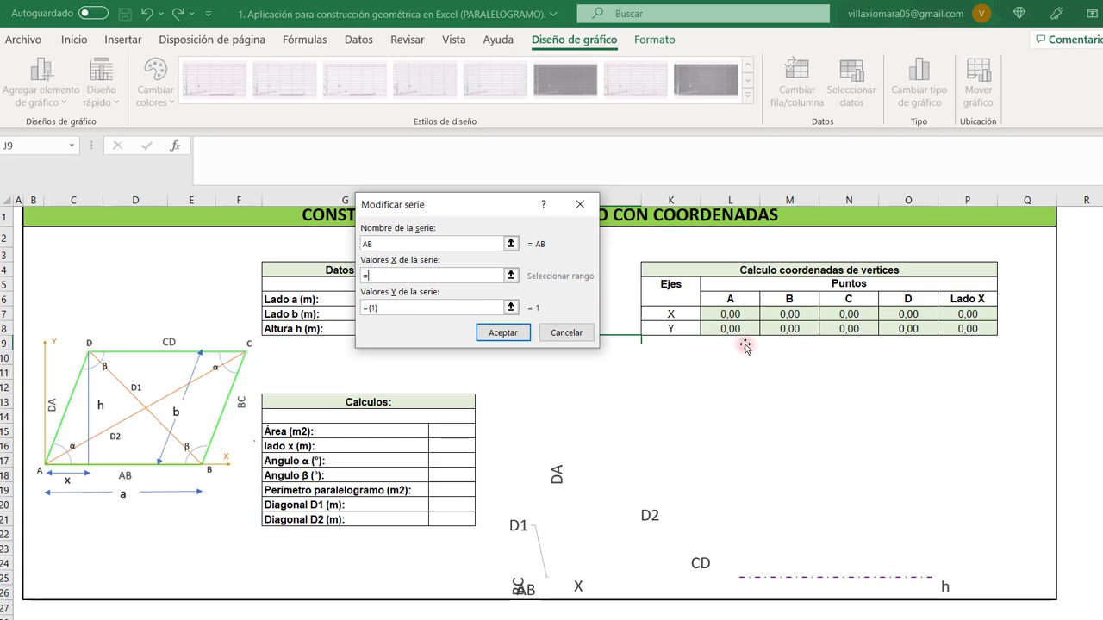
left_click(741, 312)
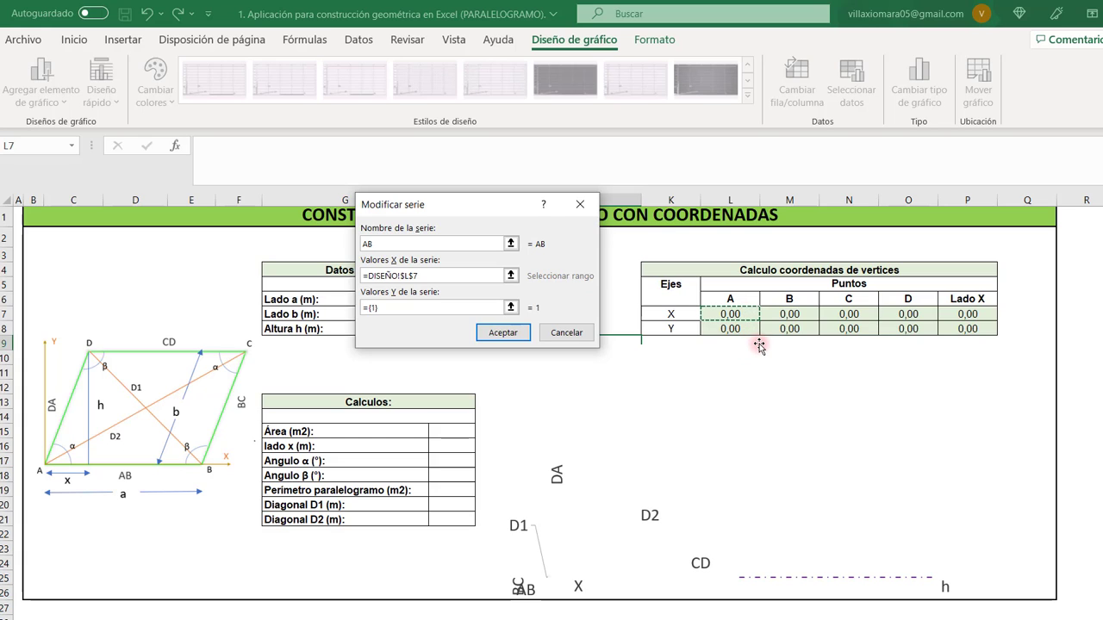
type(";")
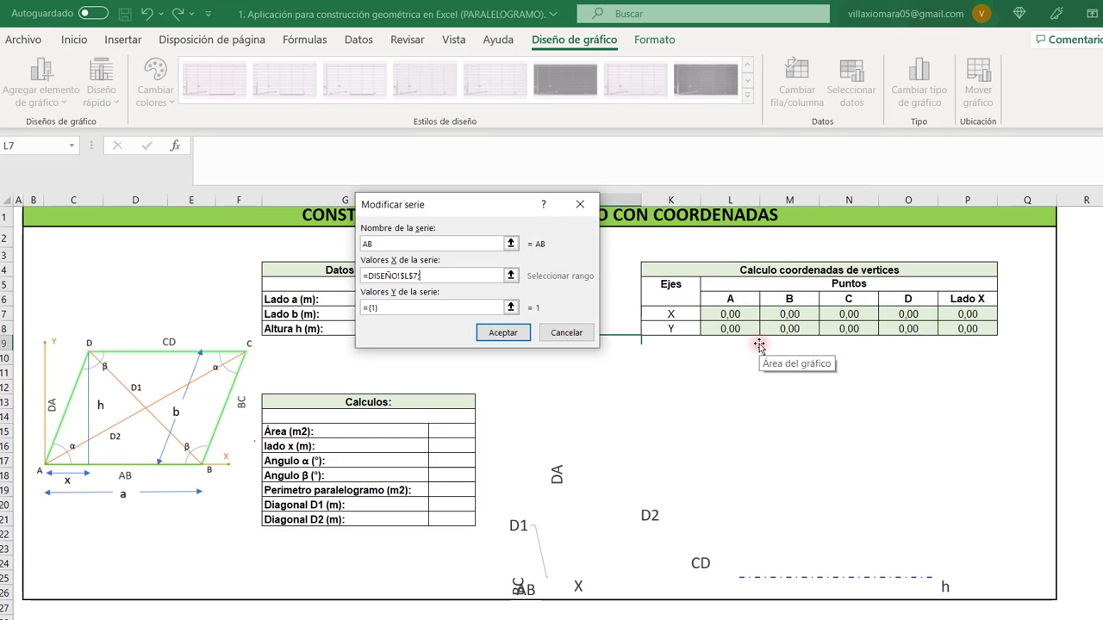
left_click(790, 314)
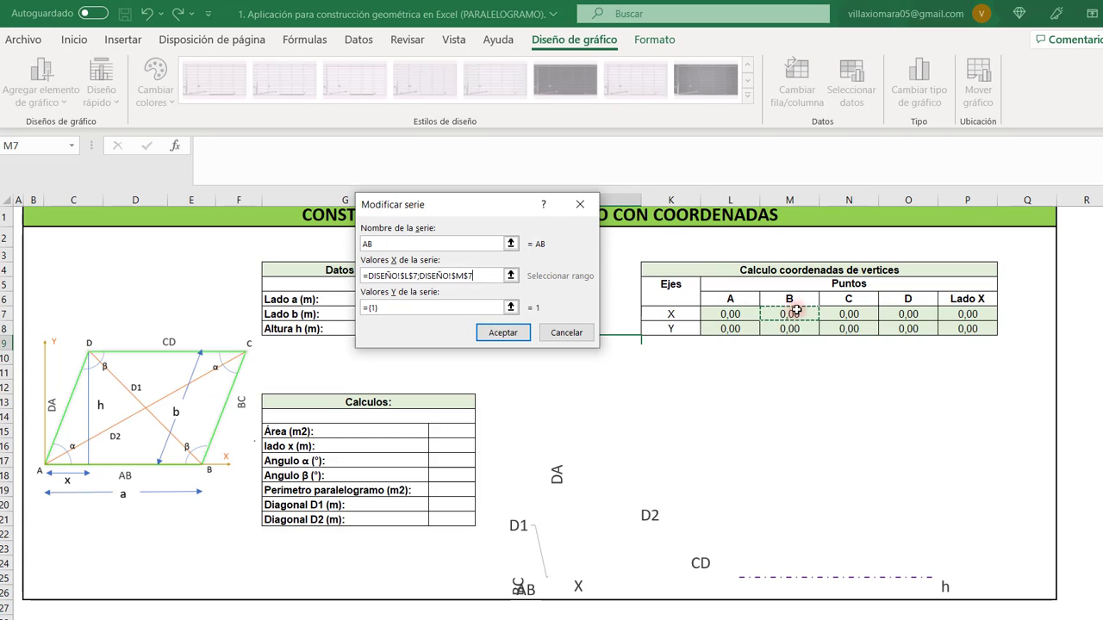
left_click(386, 307)
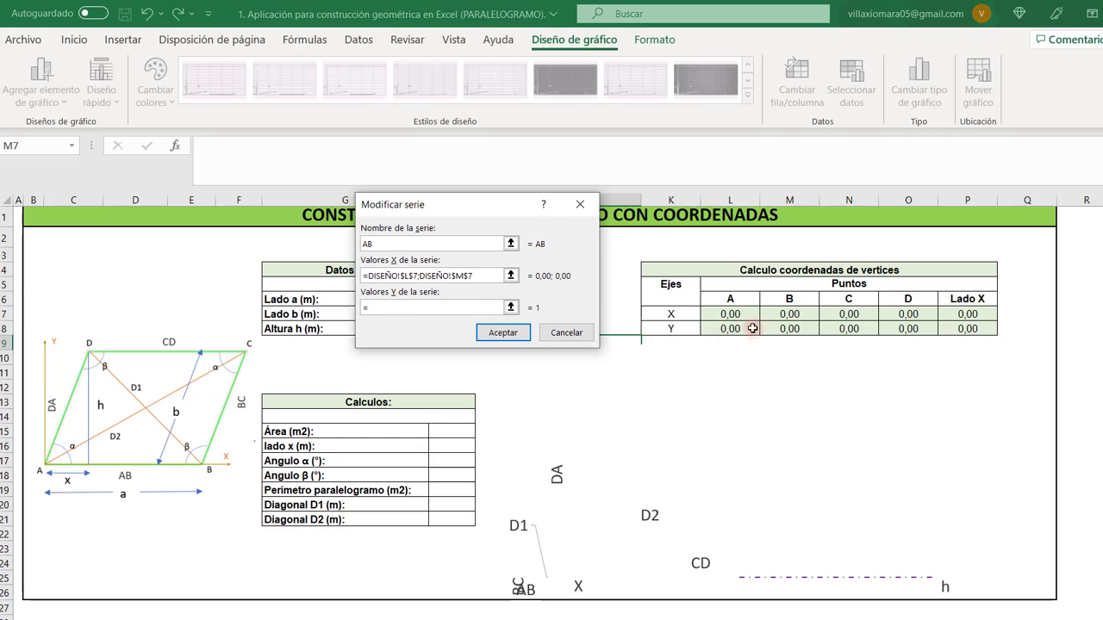
left_click(730, 328)
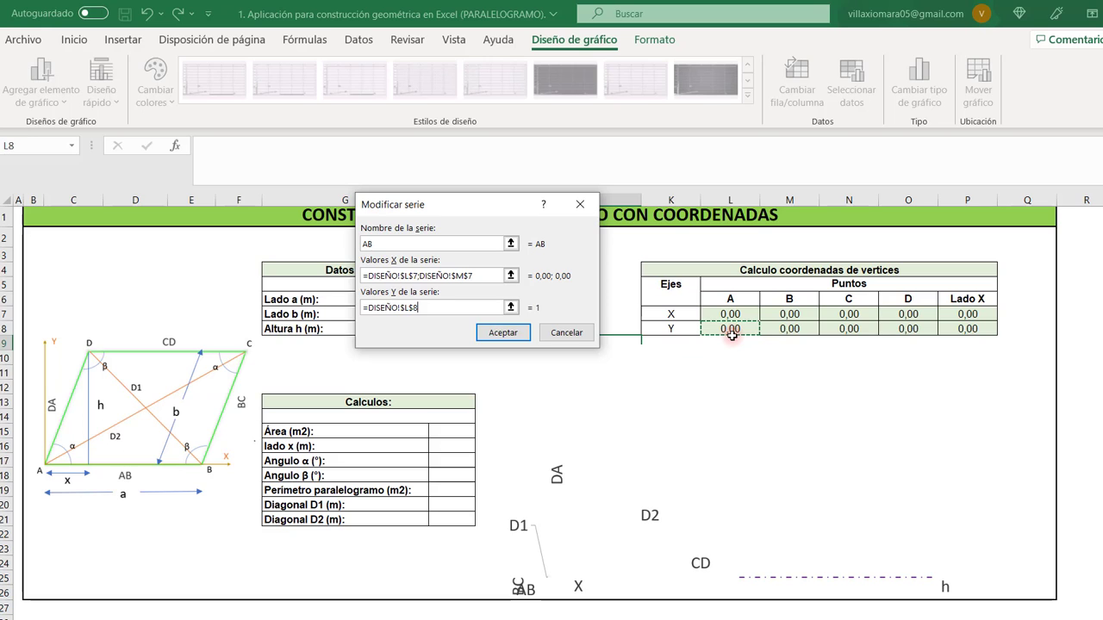
type(";")
left_click(806, 328)
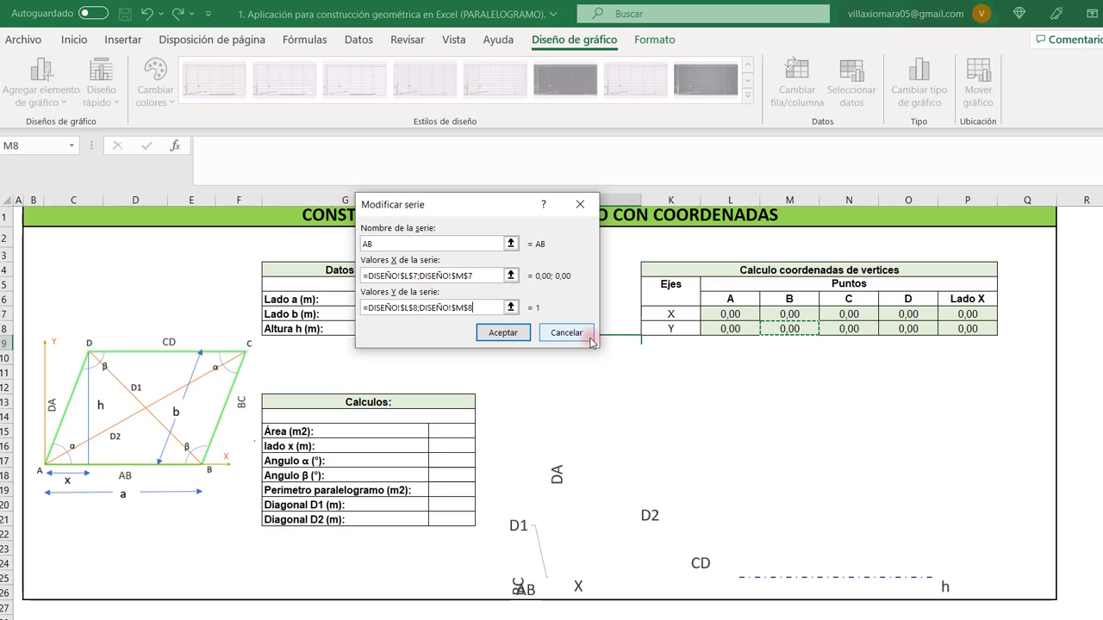
left_click(590, 338)
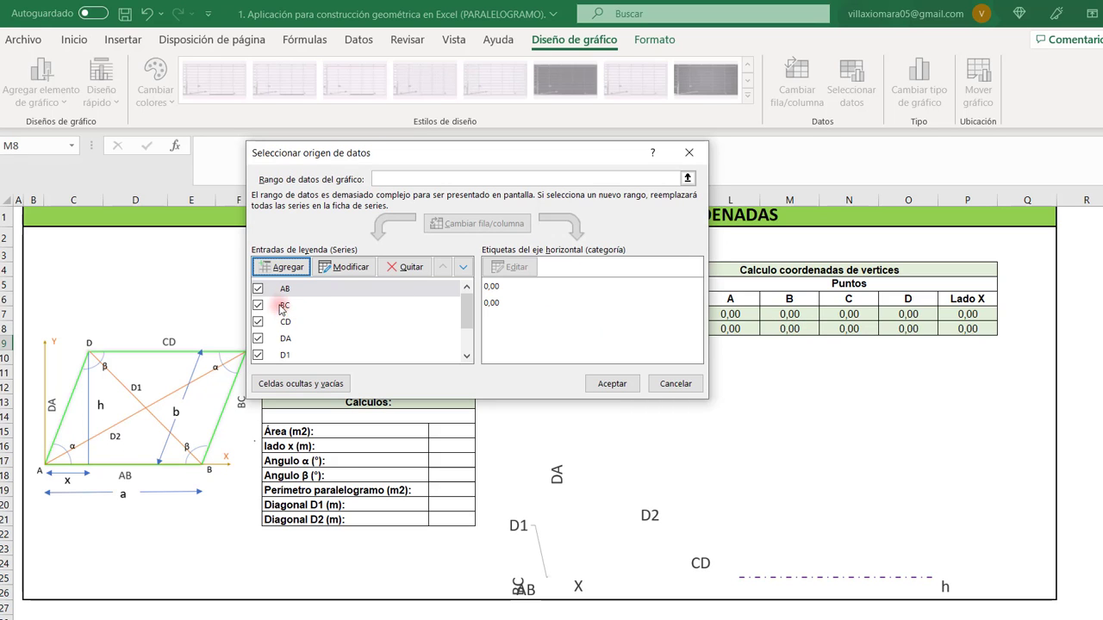
Recheck series AB's values, then review the BC, CD and DA series
left_click(307, 293)
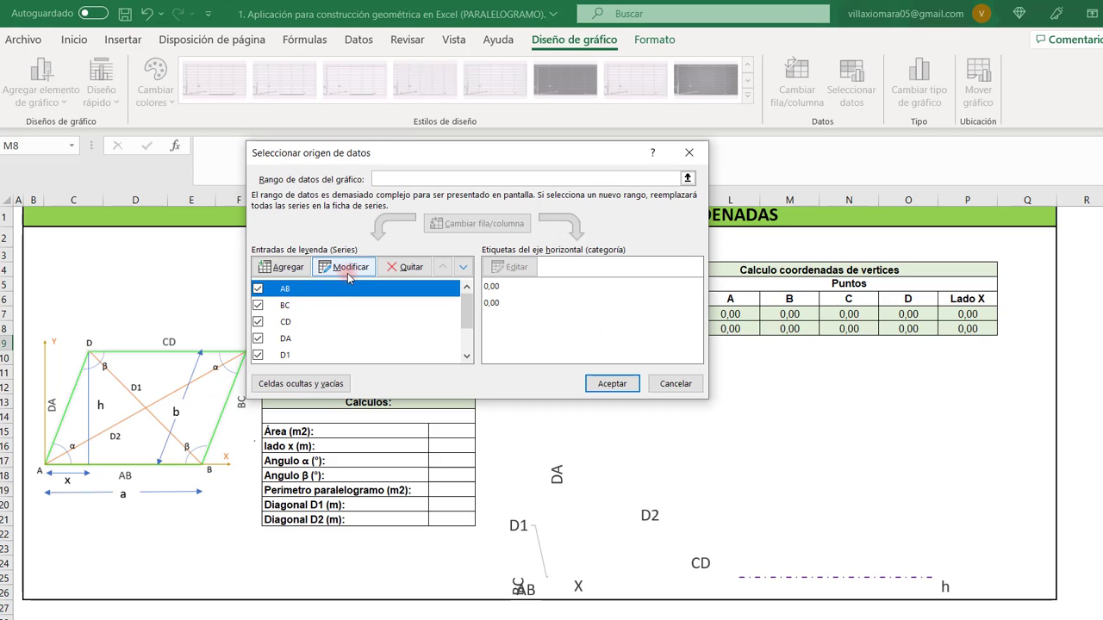
left_click(348, 274)
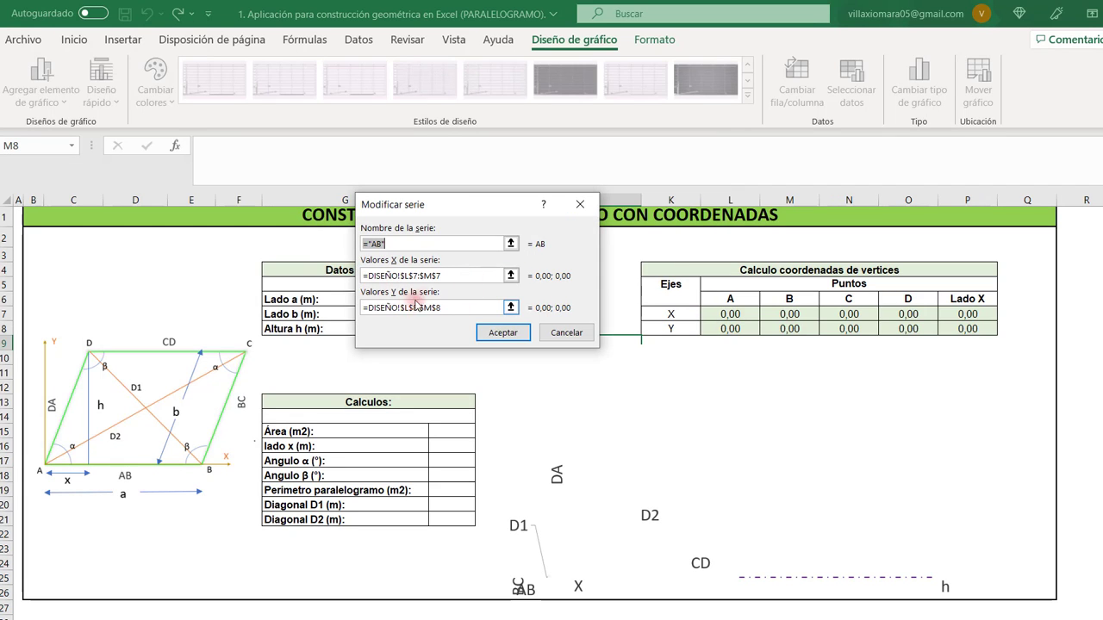
left_click(564, 333)
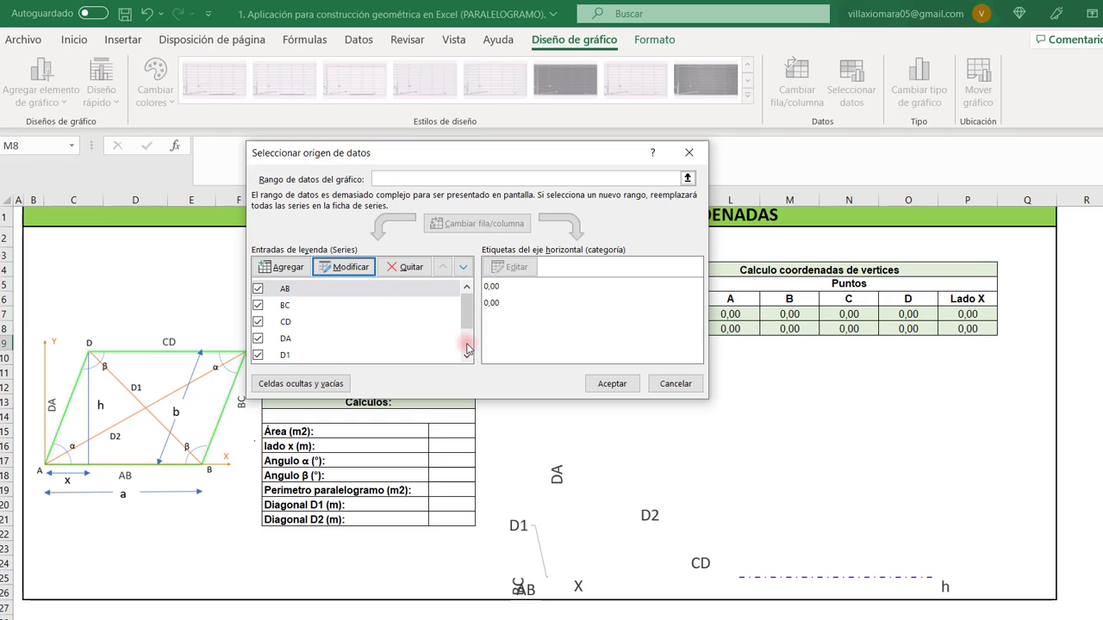
left_click(286, 307)
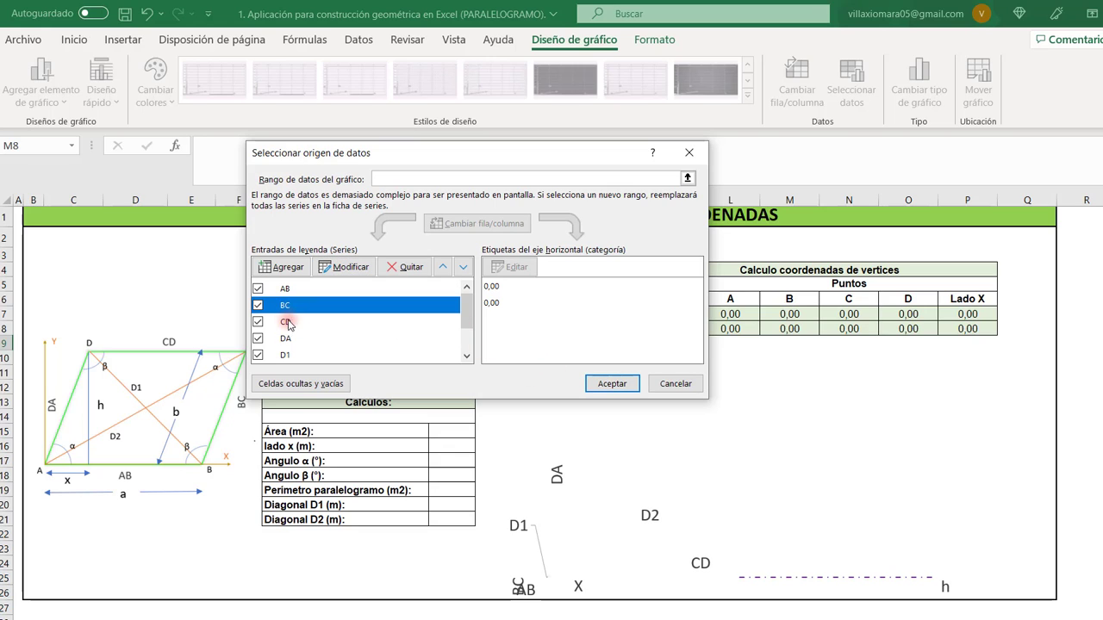
left_click(288, 323)
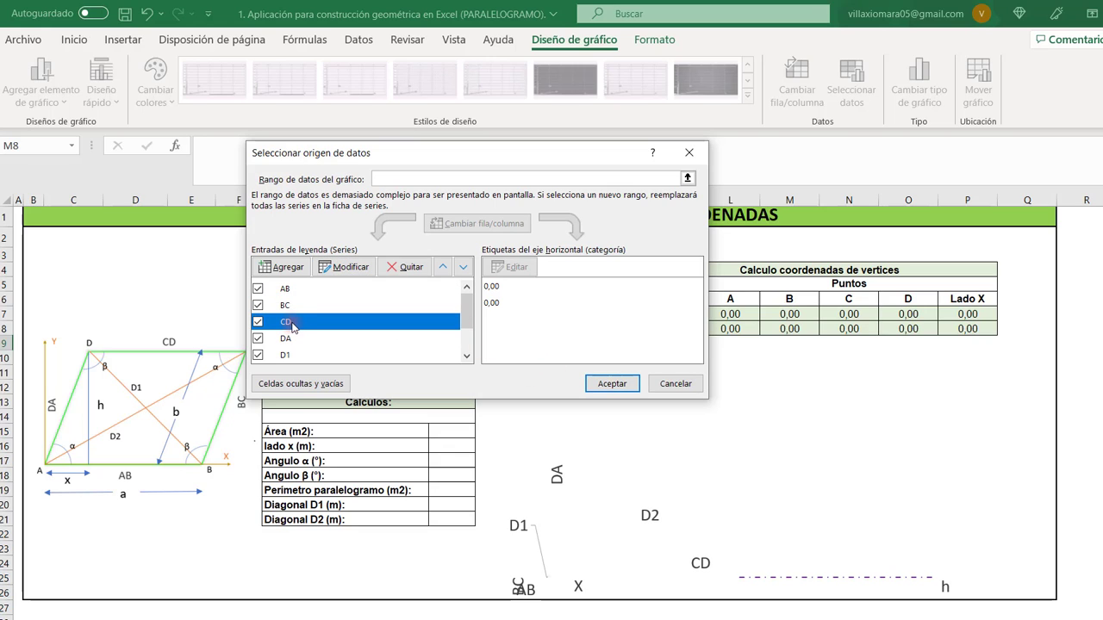
left_click(292, 339)
scroll(295, 356, "down", 1)
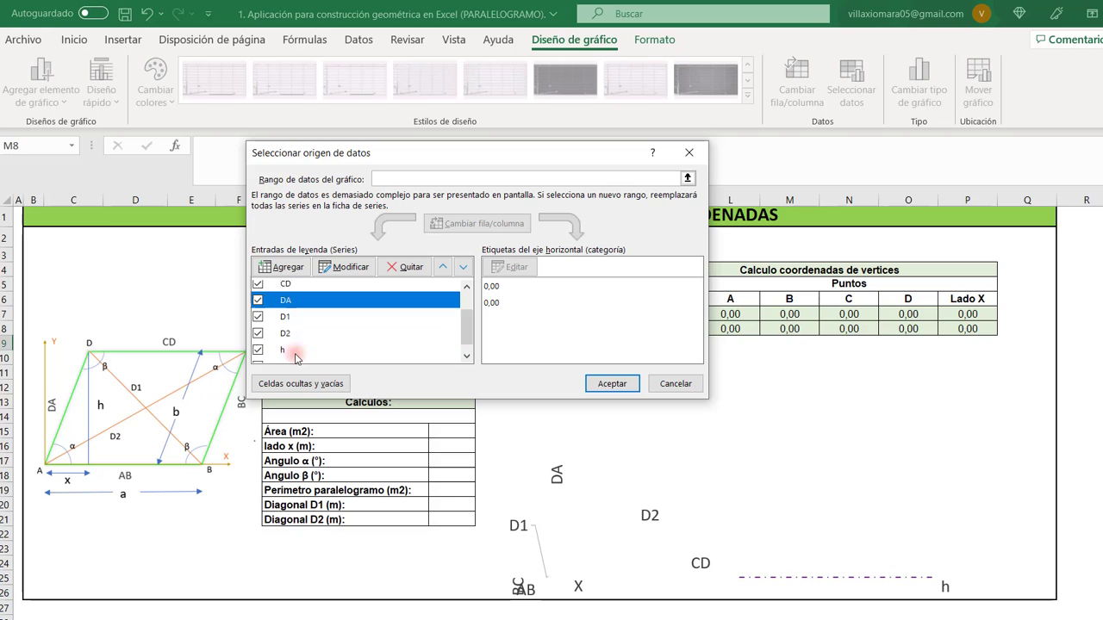
scroll(296, 356, "down", 1)
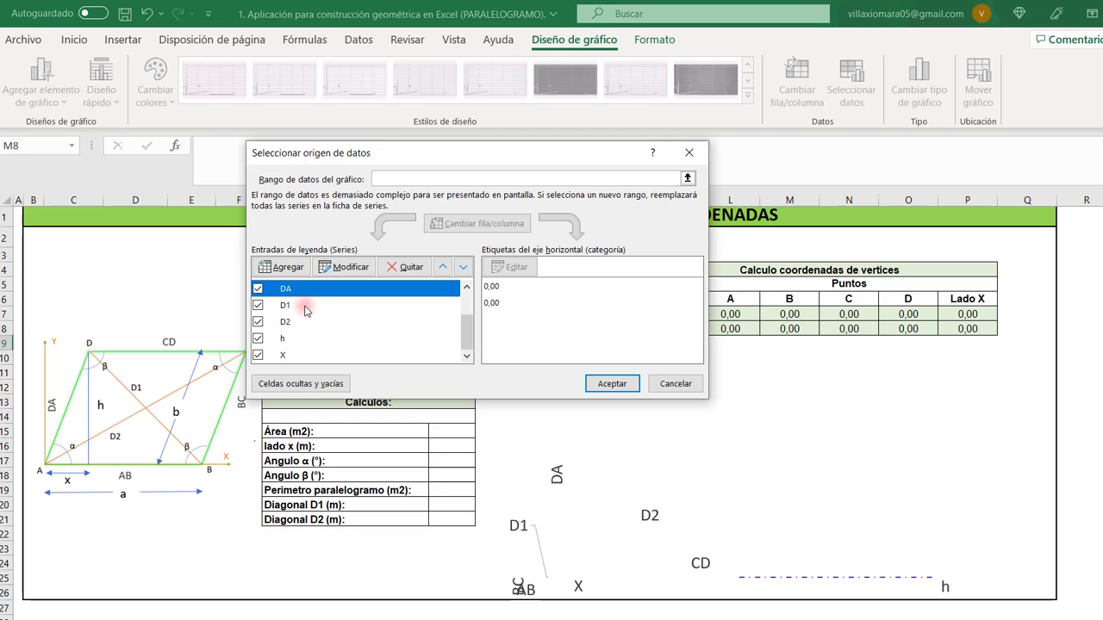
Review the D1, D2, h and X series and close Select Data Source
left_click(303, 311)
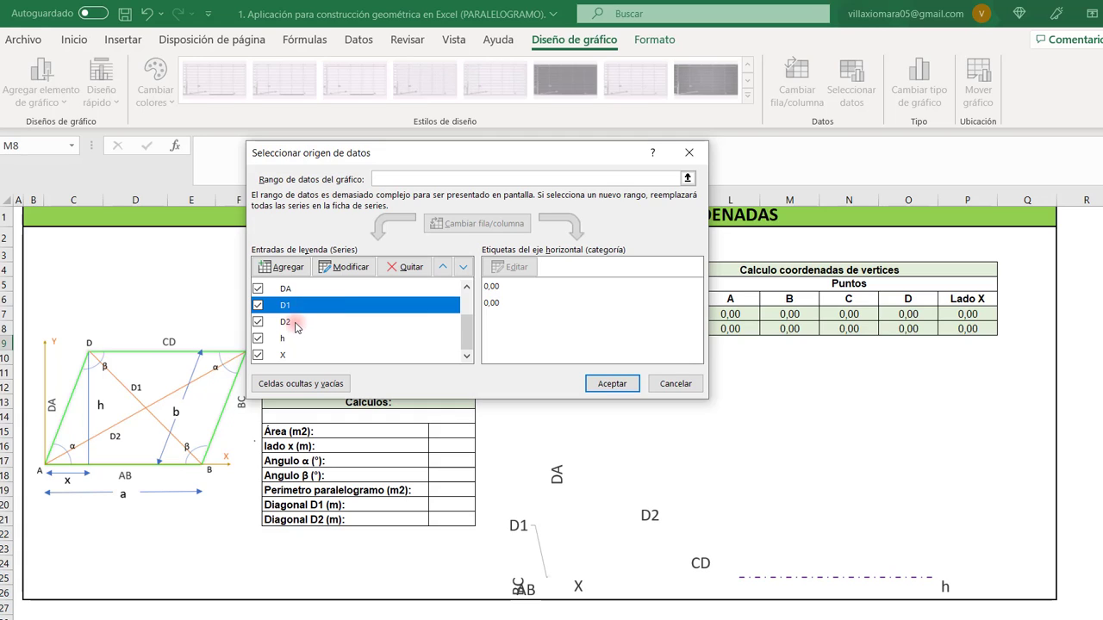
left_click(290, 322)
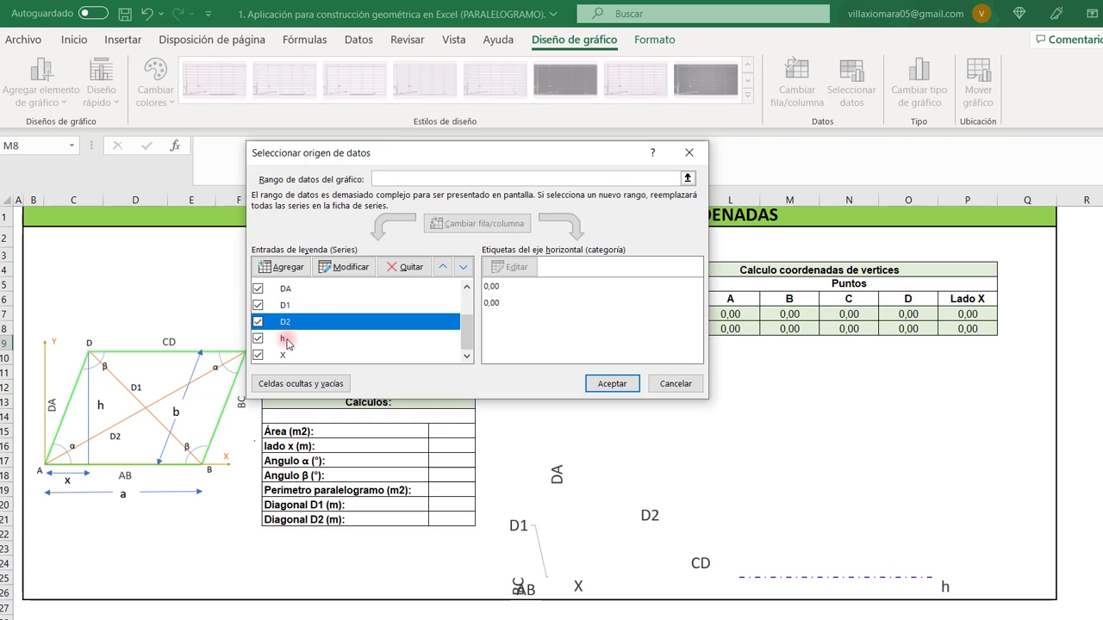
left_click(288, 341)
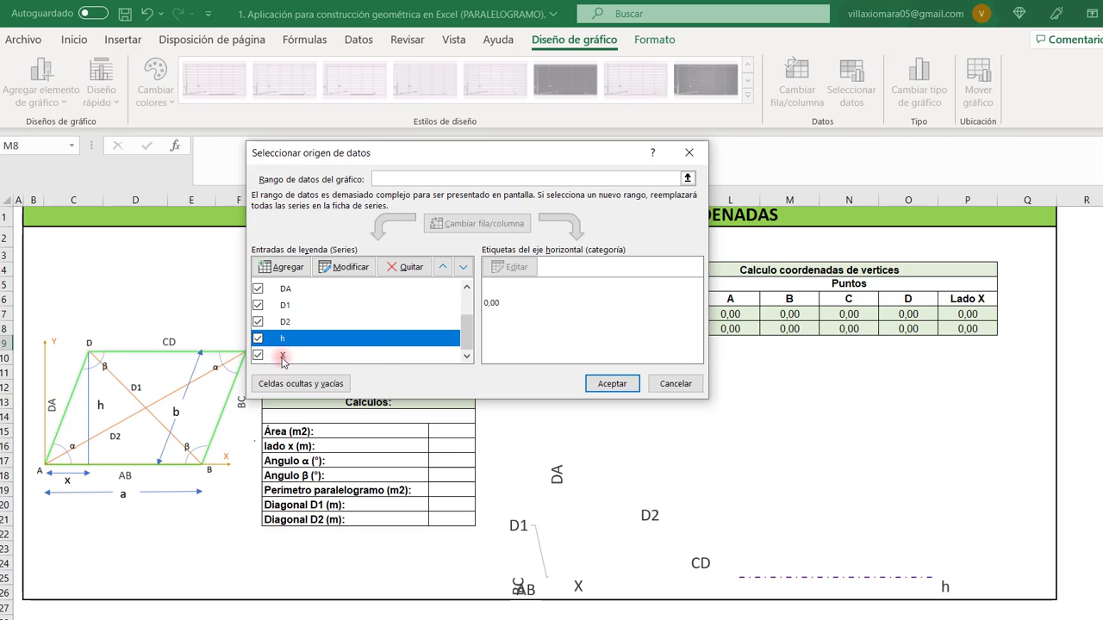
left_click(274, 355)
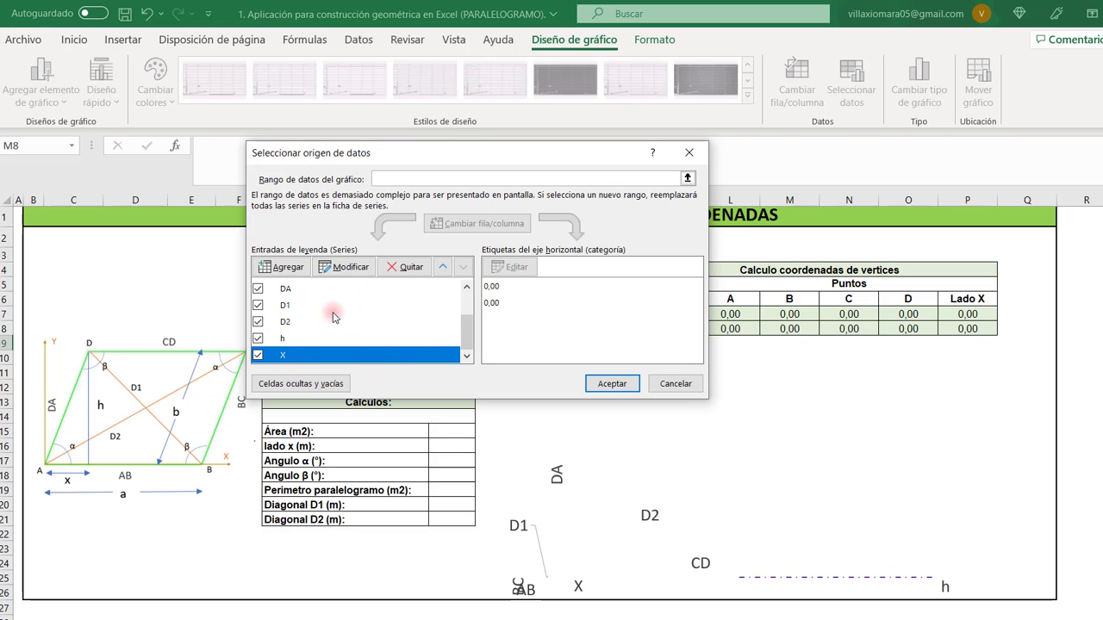
left_click(675, 384)
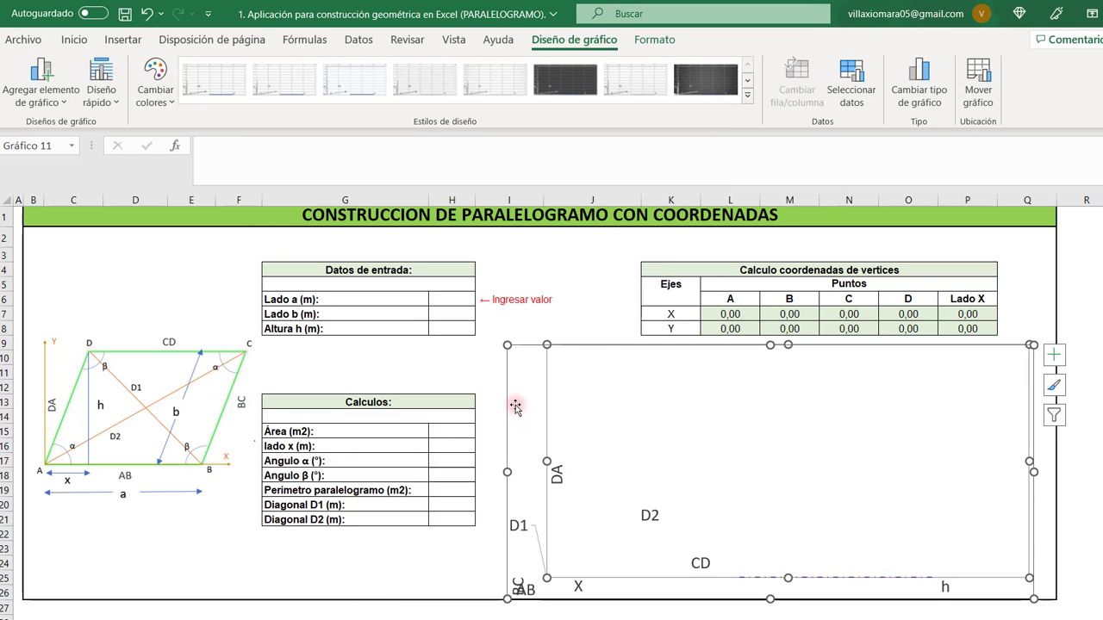
left_click(585, 318)
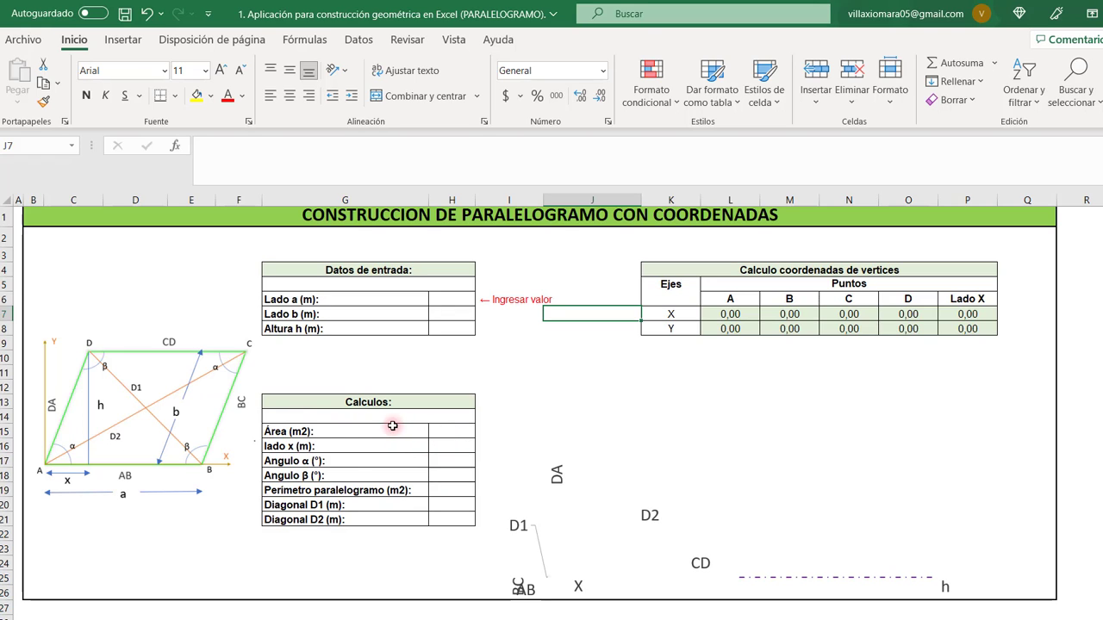
left_click(392, 426)
left_click(400, 448)
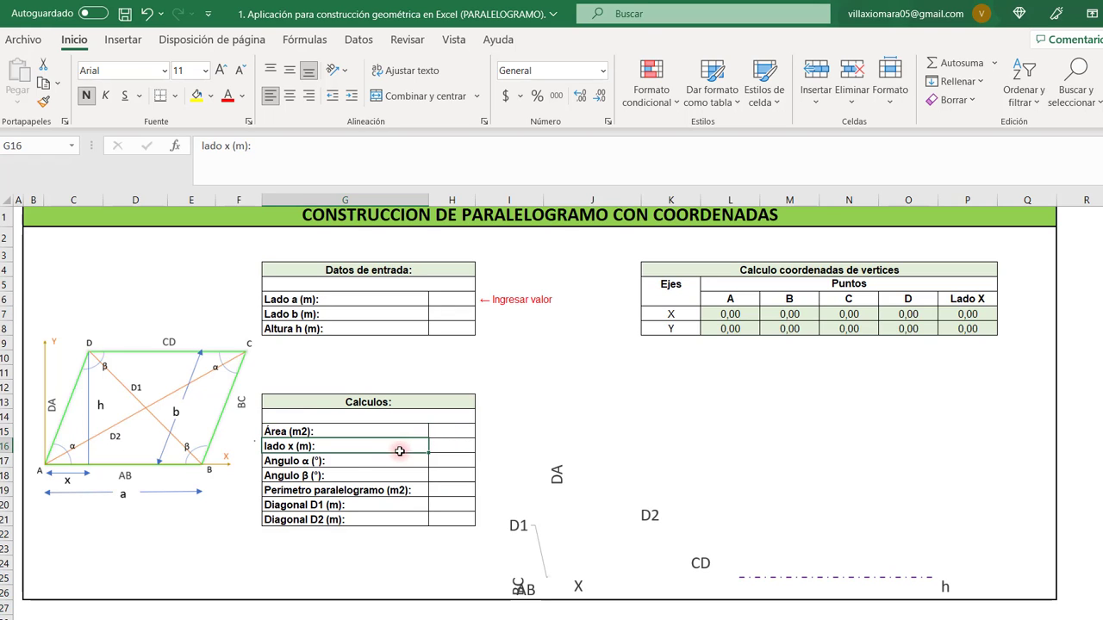
left_click(396, 461)
left_click(393, 476)
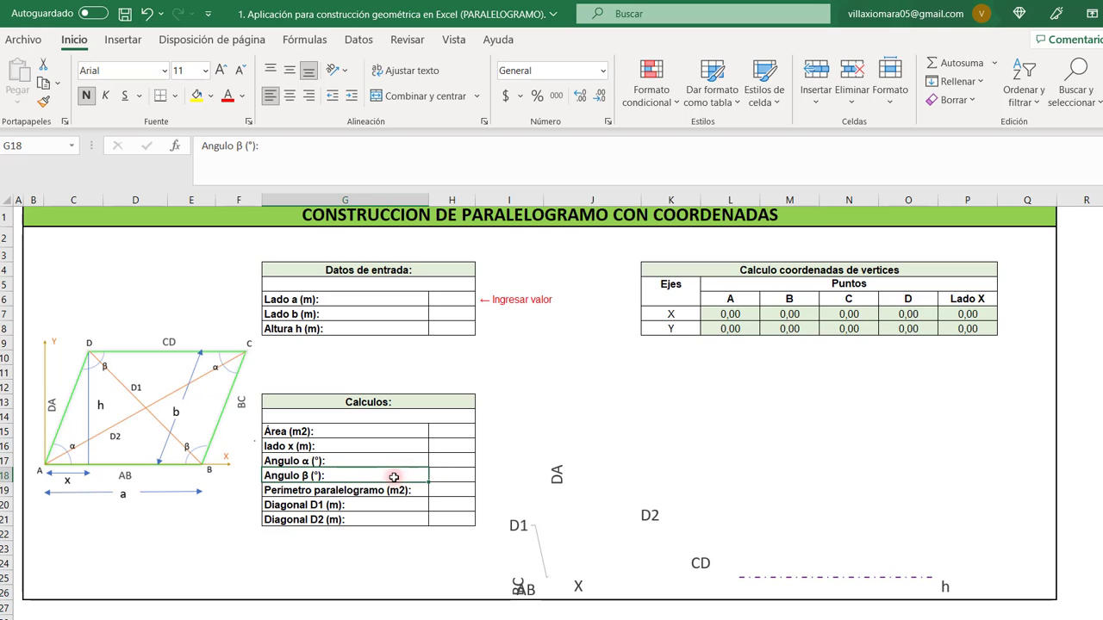
left_click(388, 491)
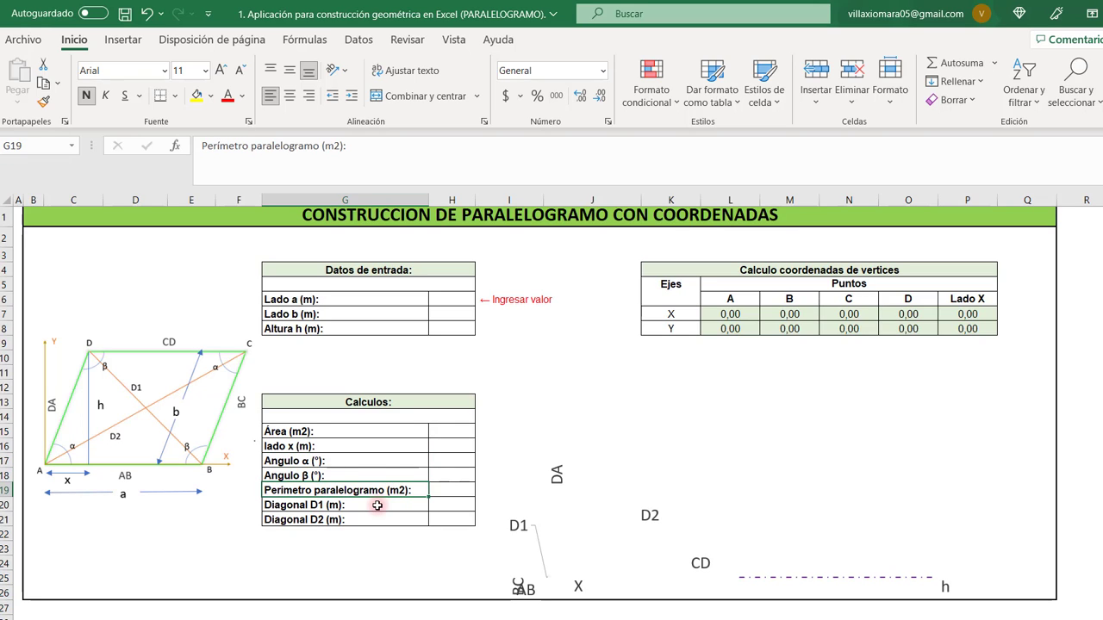
left_click(377, 505)
left_click(369, 523)
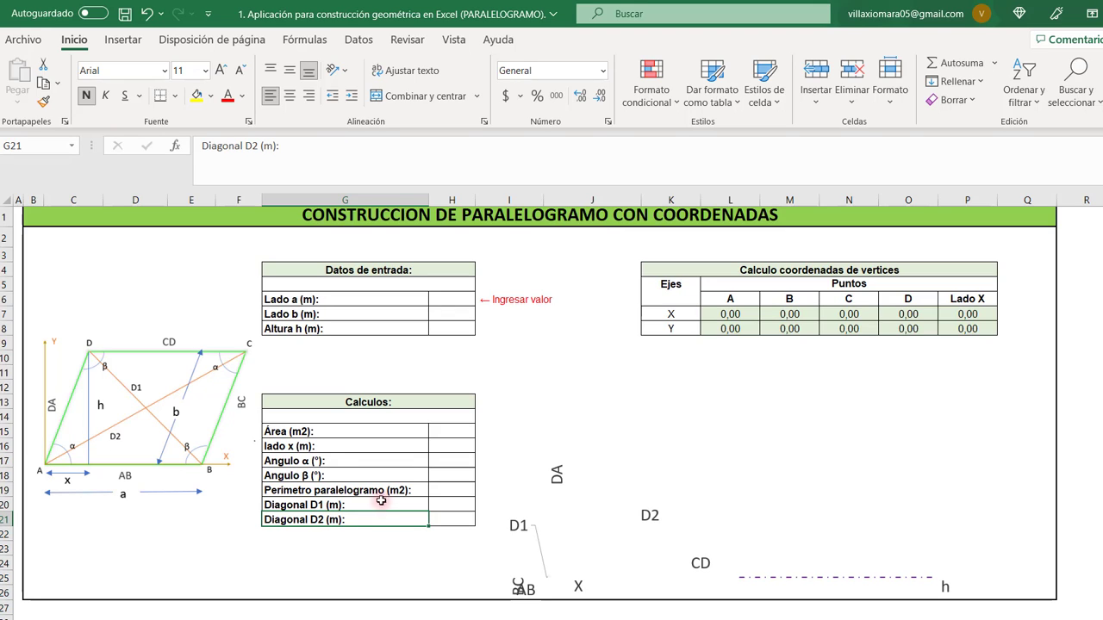
left_click(450, 433)
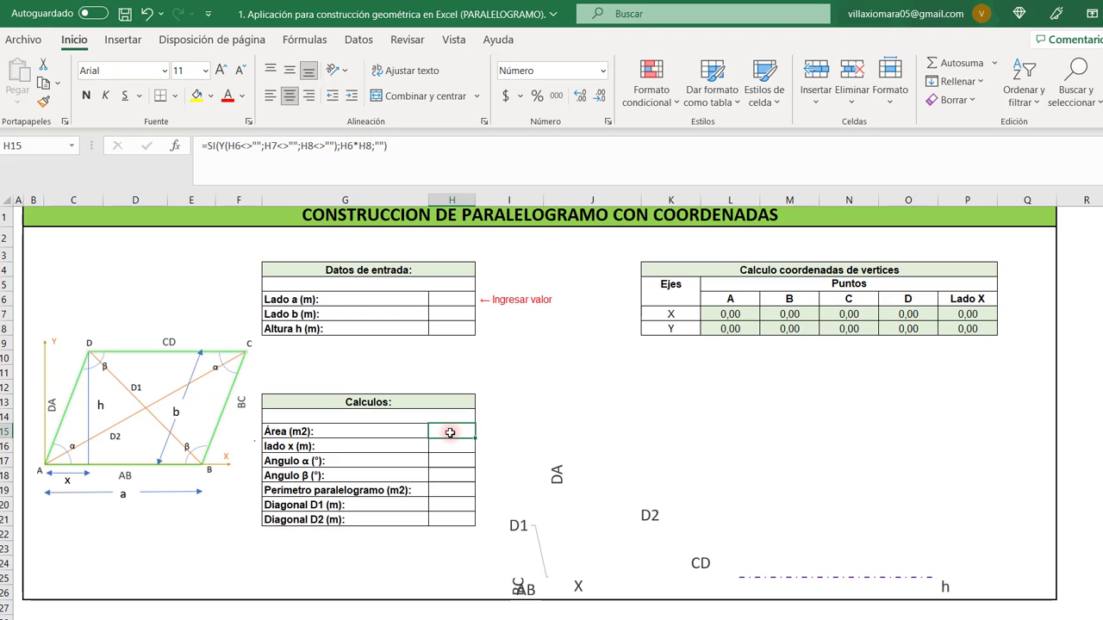
Make H15 compute H6*H8 and H16 compute RAIZ((H7^2)-(H8^2)), both blank until inputs exist
left_click(379, 181)
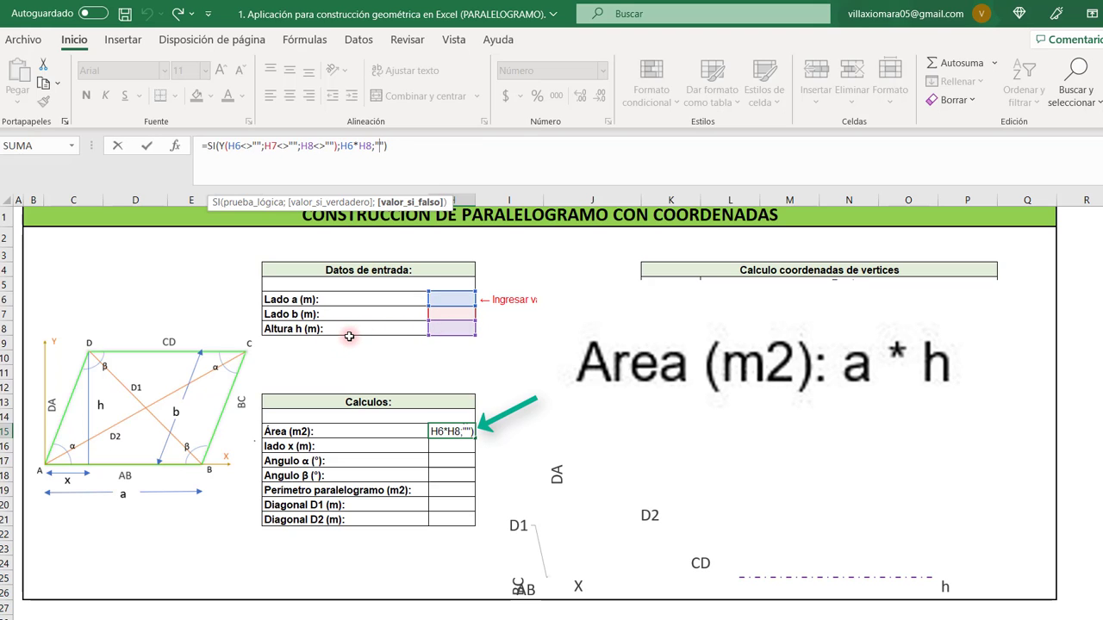
key("ctrl+Return")
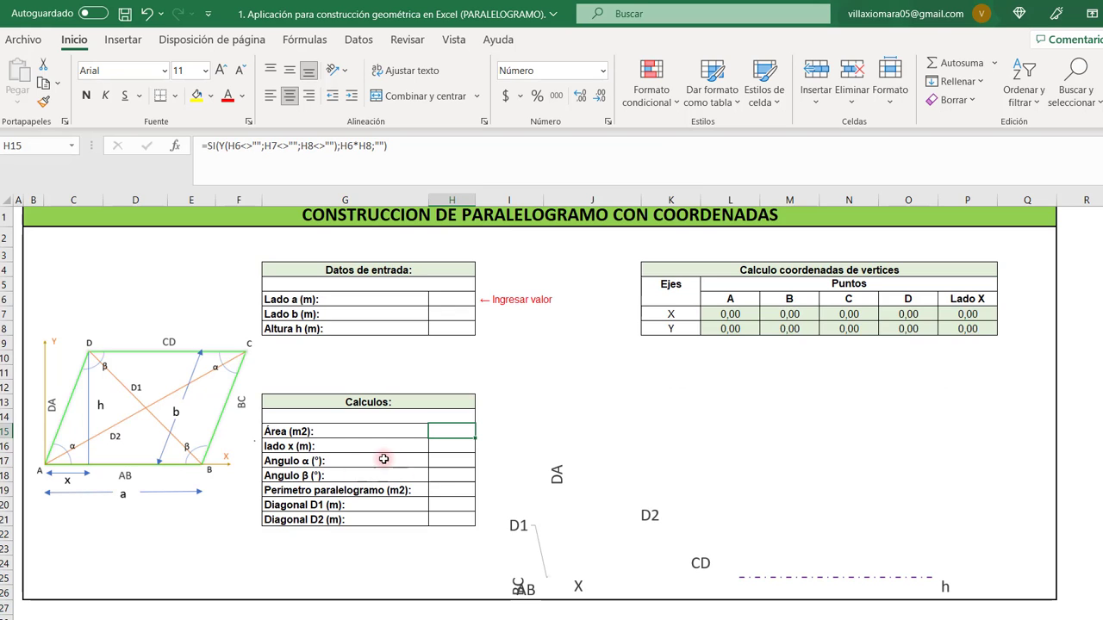
left_click(377, 447)
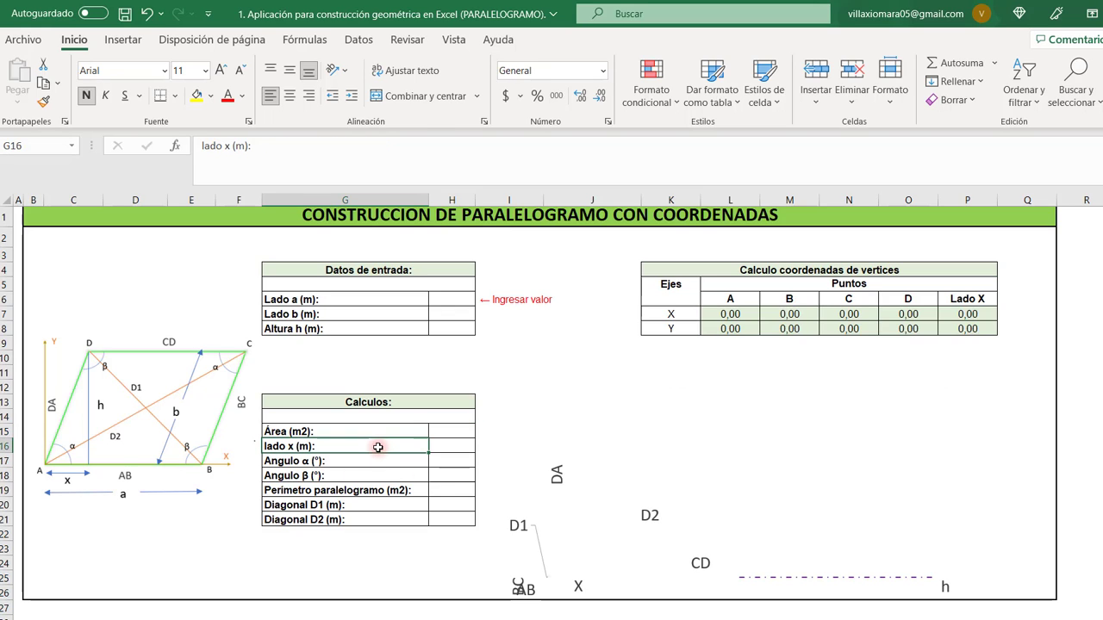
left_click(457, 446)
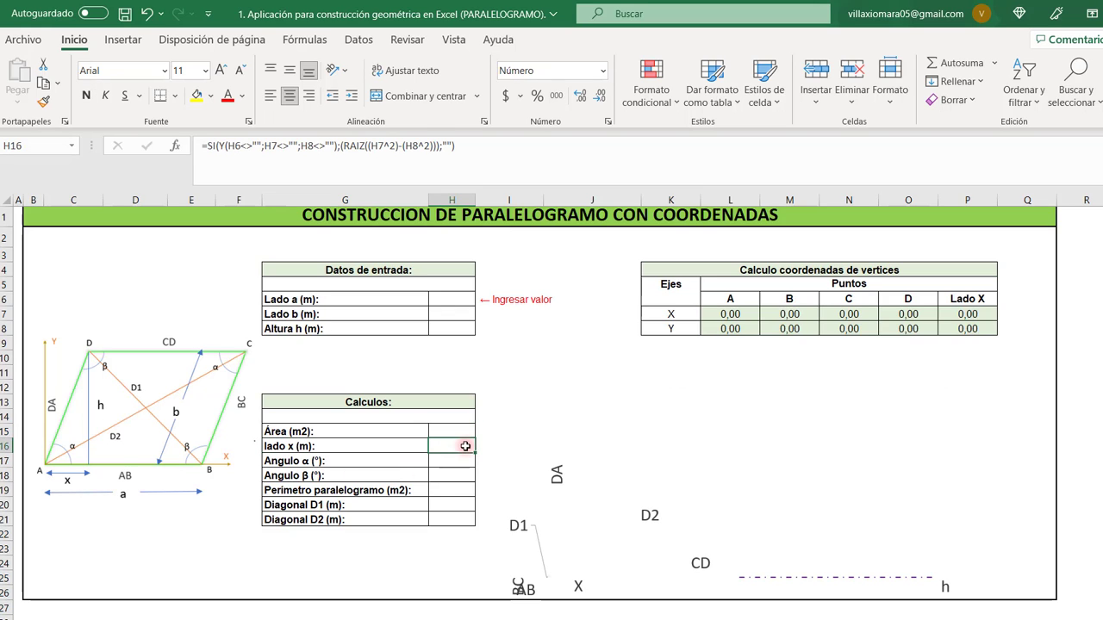
left_click(396, 164)
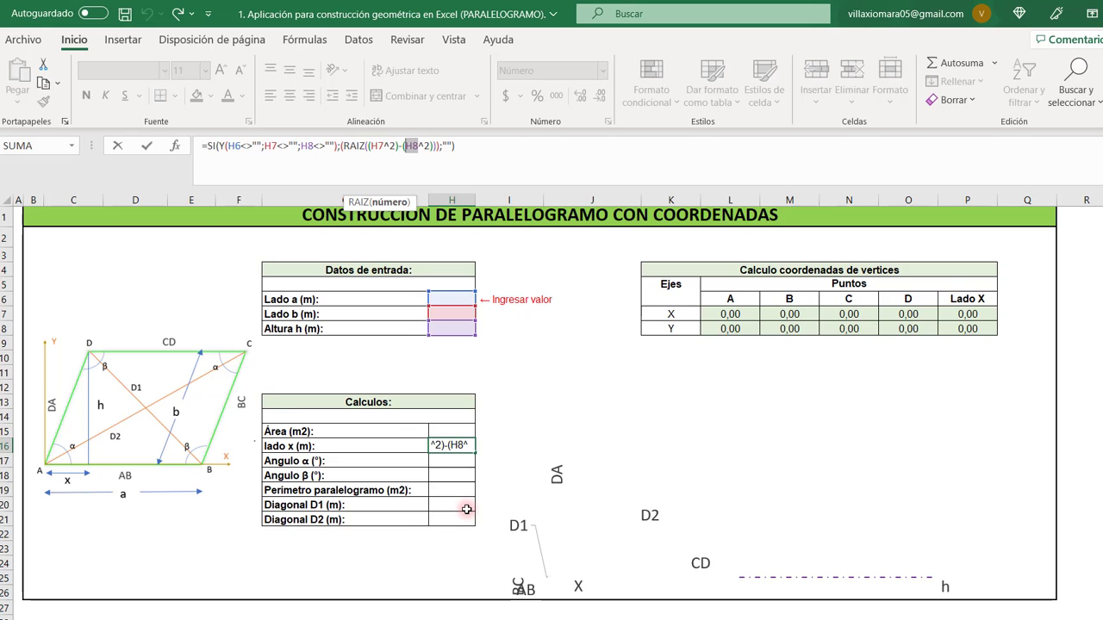
key("ctrl+Return")
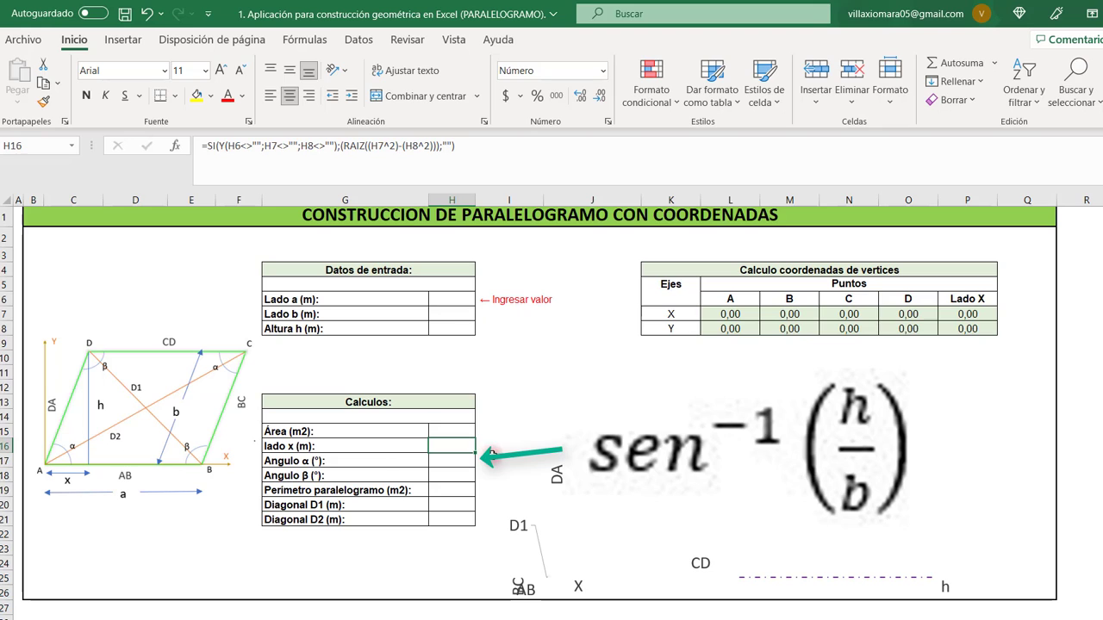
Fix H17 to ASENO((H8/H7))*180/PI() by adding the missing parenthesis
left_click(452, 457)
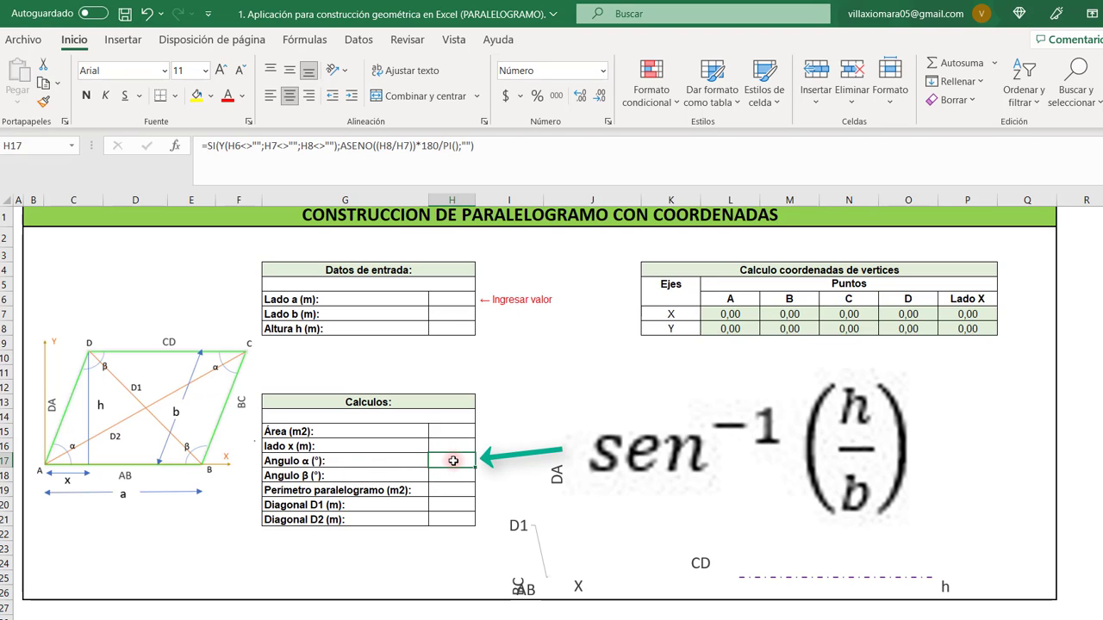
left_click(373, 147)
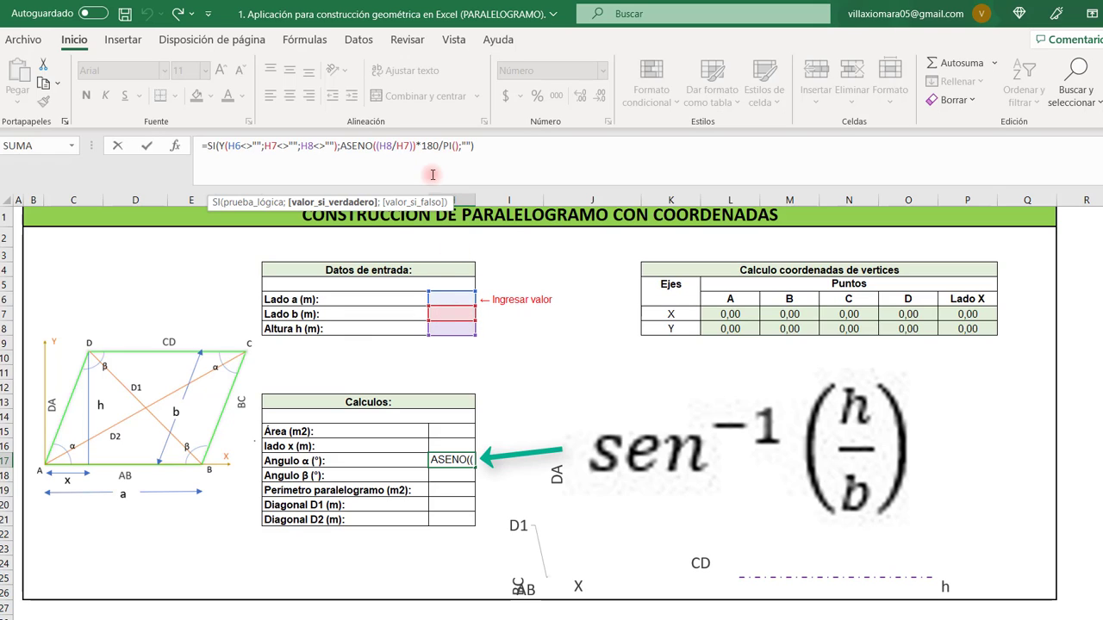
left_click_drag(422, 146, 458, 146)
type(")")
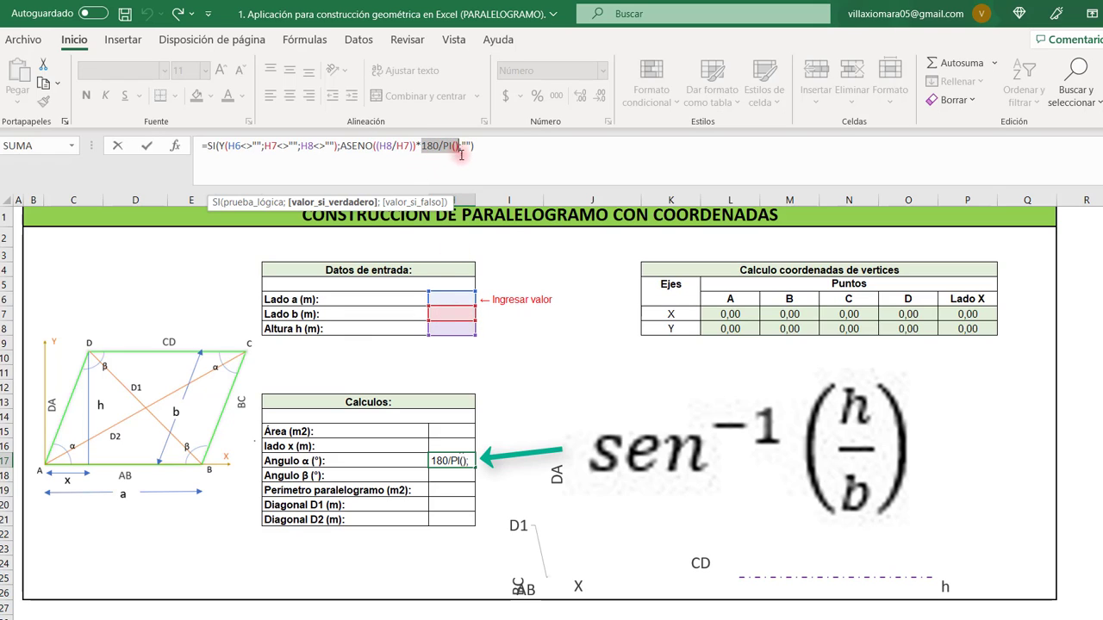
key("ctrl+Return")
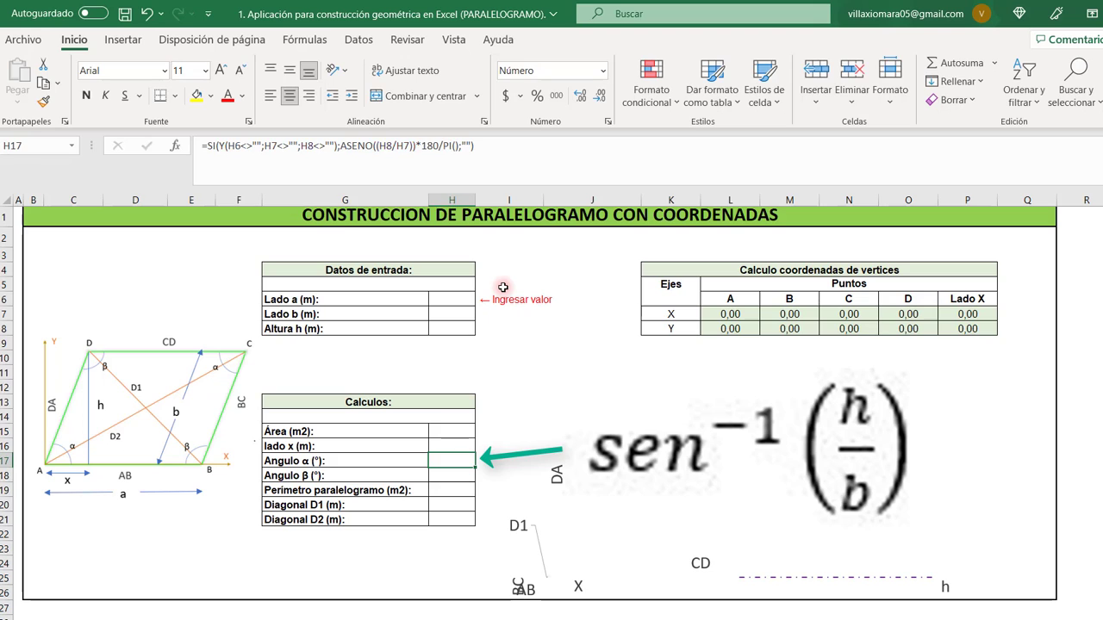
Set Angulo β in H18 to 180-H17, blank until all three inputs are filled
left_click(450, 474)
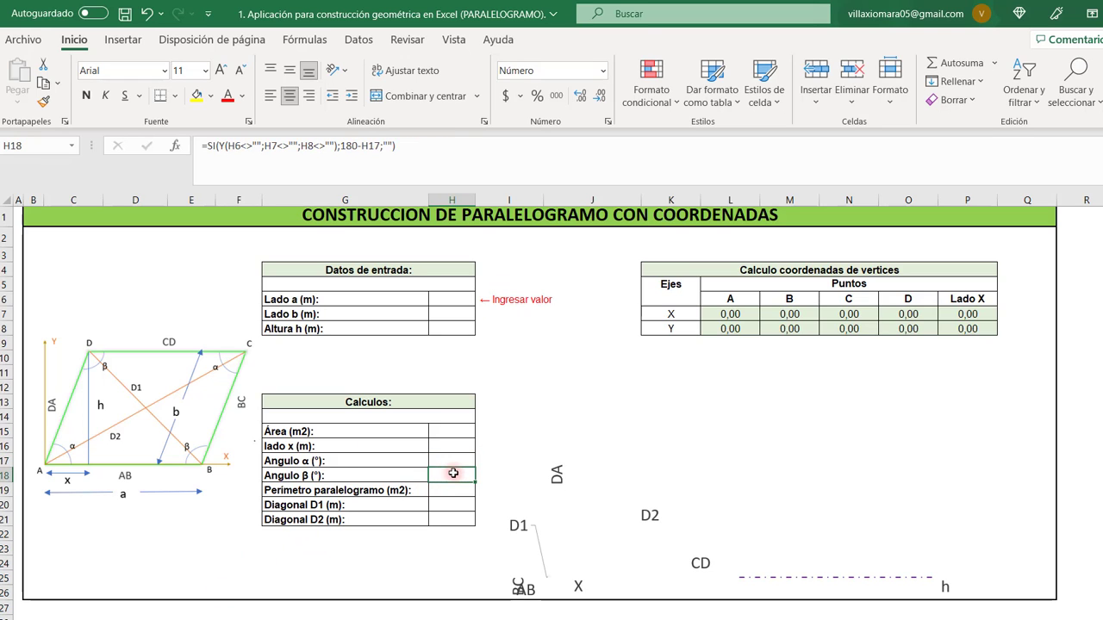
scroll(448, 456, "down", 1)
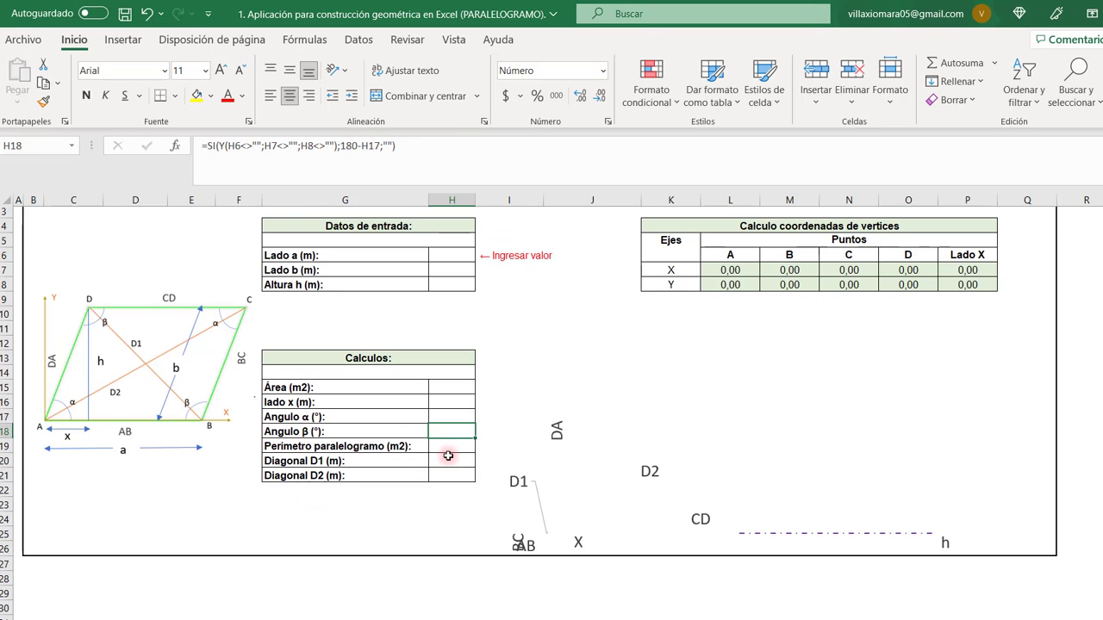
left_click(384, 171)
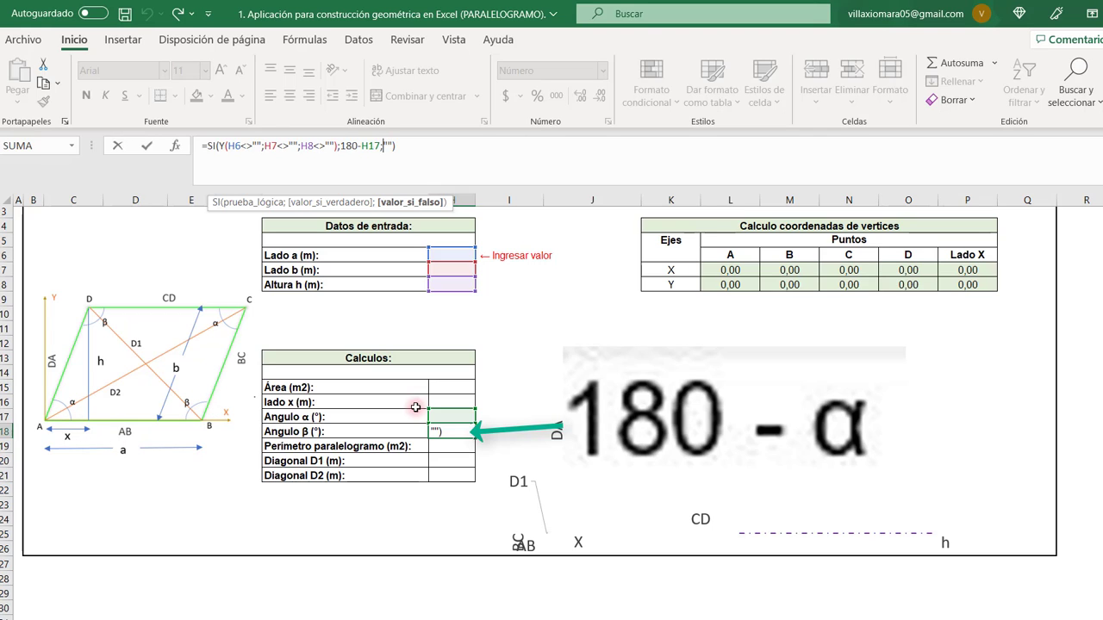
key("ctrl+Return")
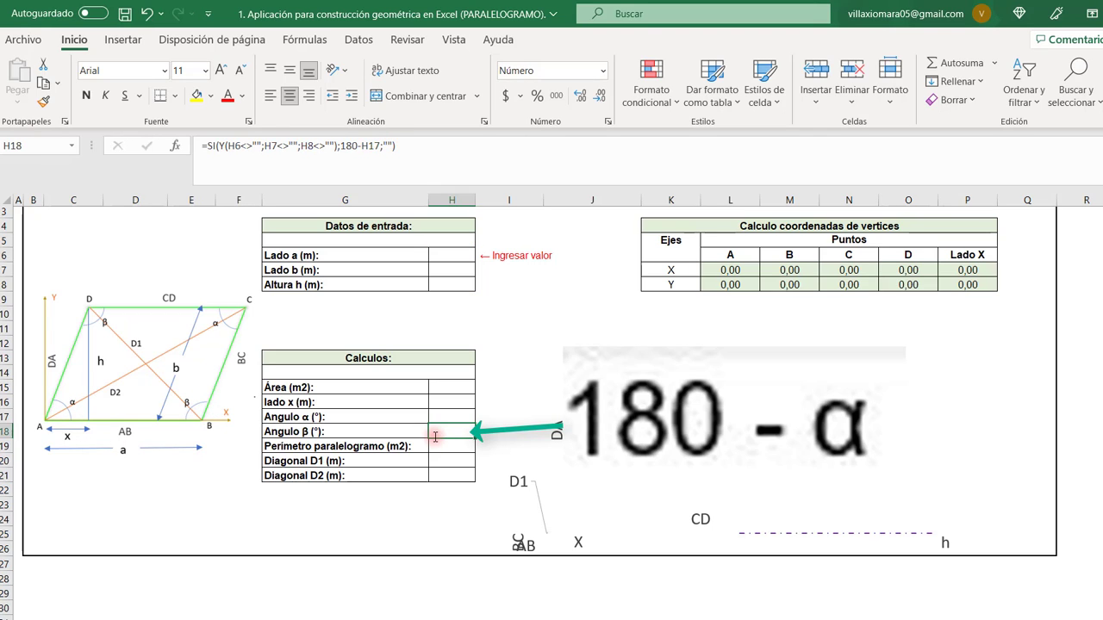
left_click(456, 449)
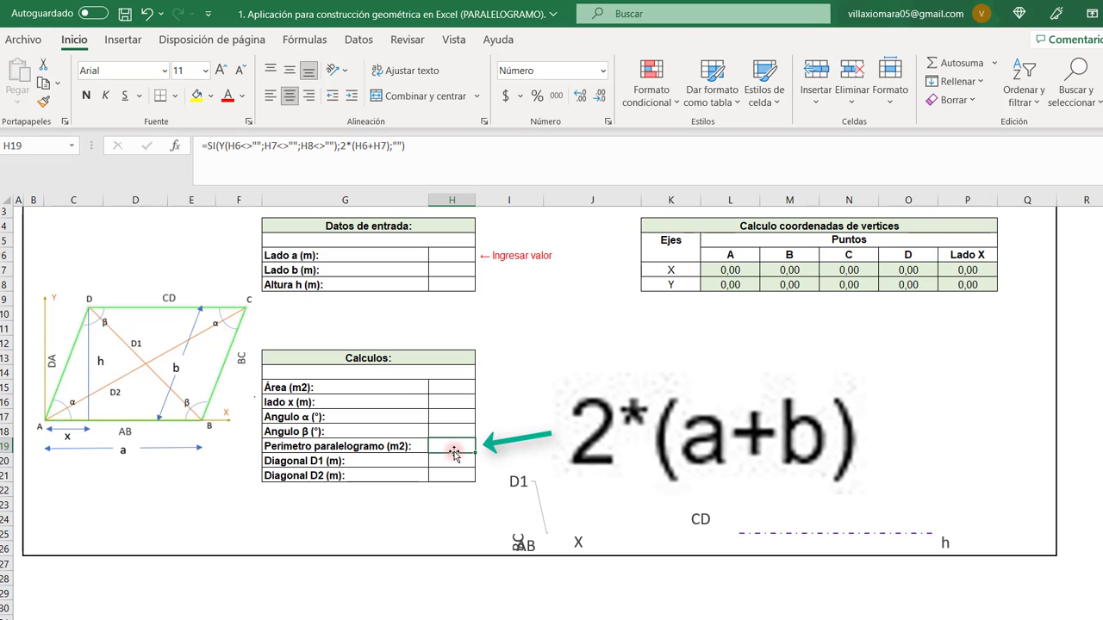
Commit the H19 perimeter formula 2*(H6+H7), blank until all three inputs are filled
left_click(343, 146)
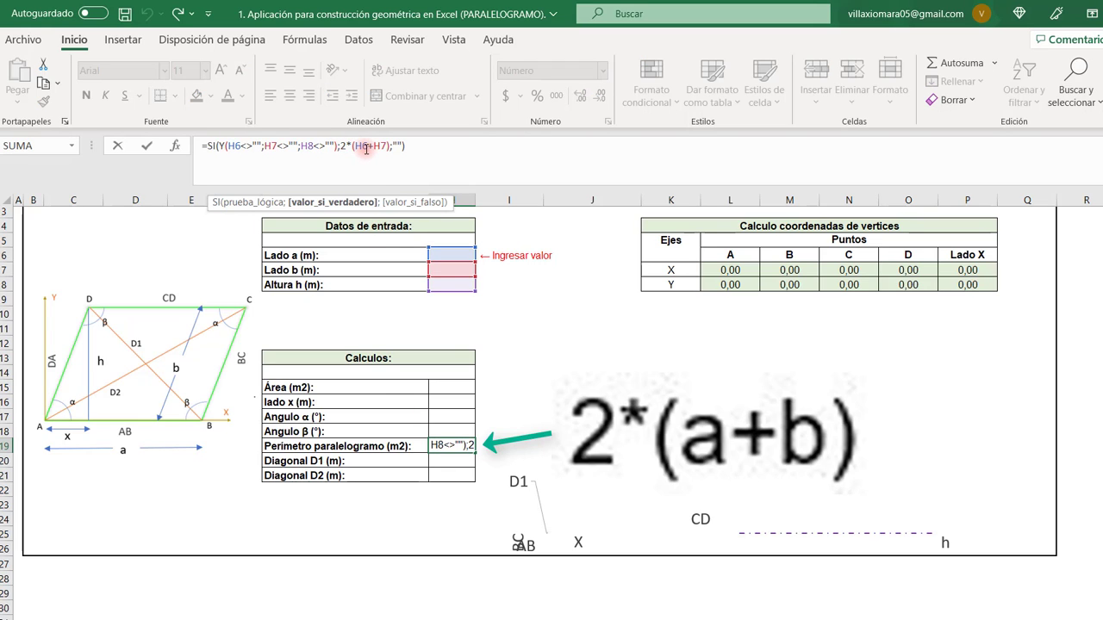
left_click(368, 148)
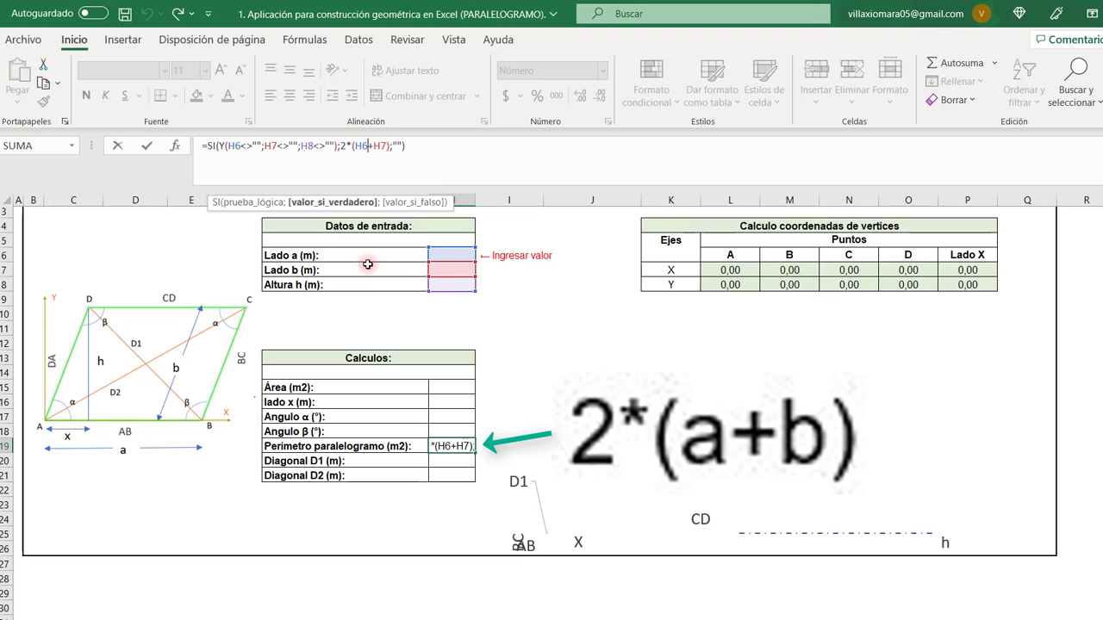
key("ctrl+Return")
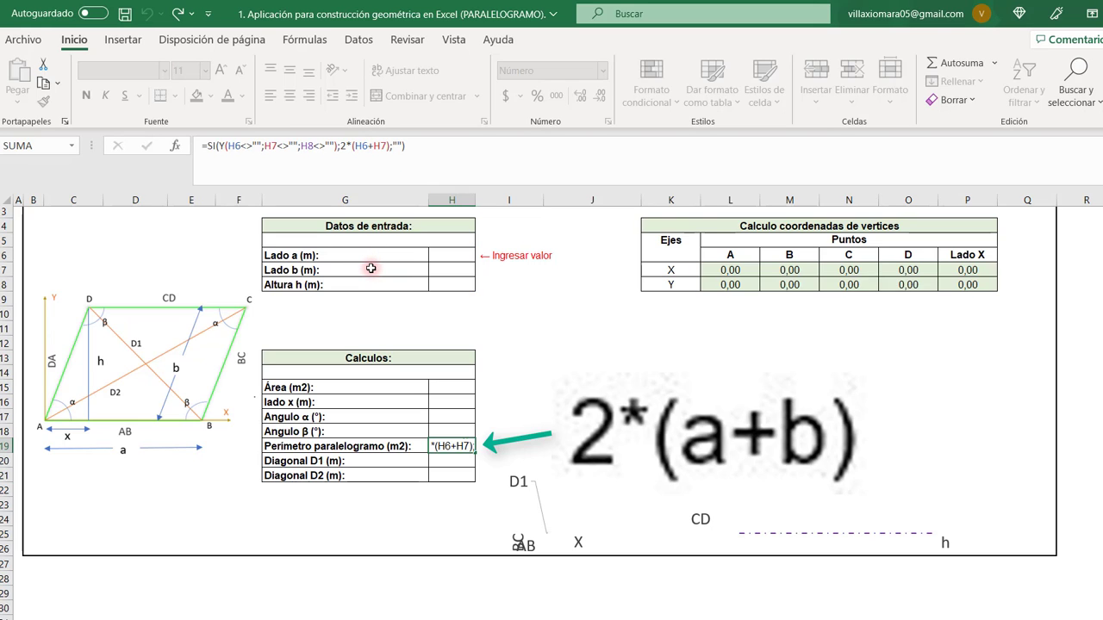
left_click(466, 461)
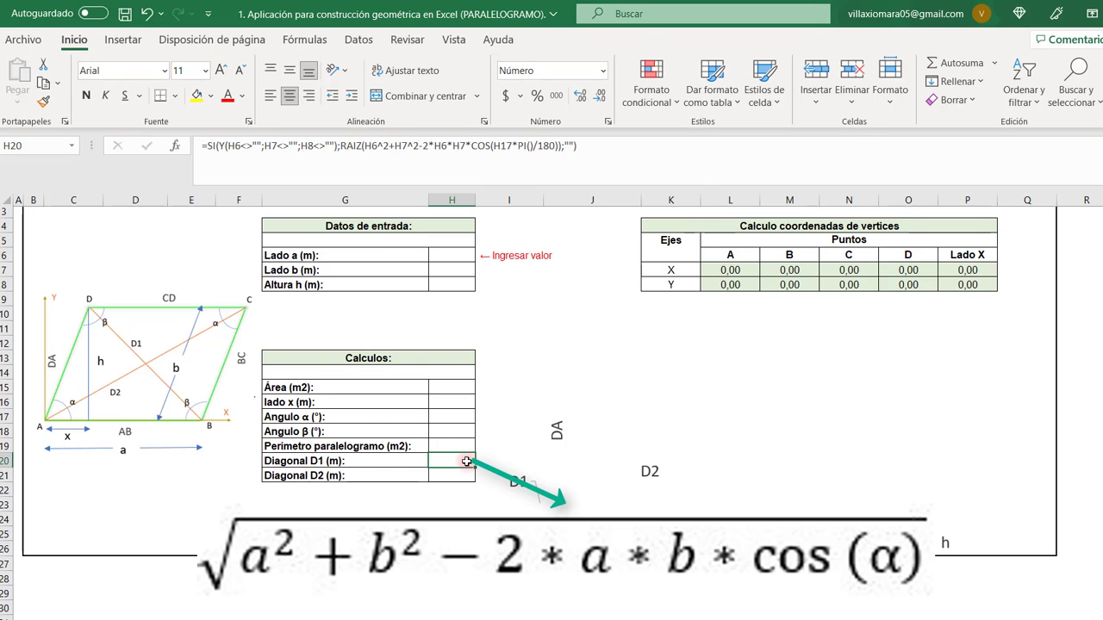
Review the square-root part of the Diagonal D1 formula in H20 without changing it
left_click(405, 159)
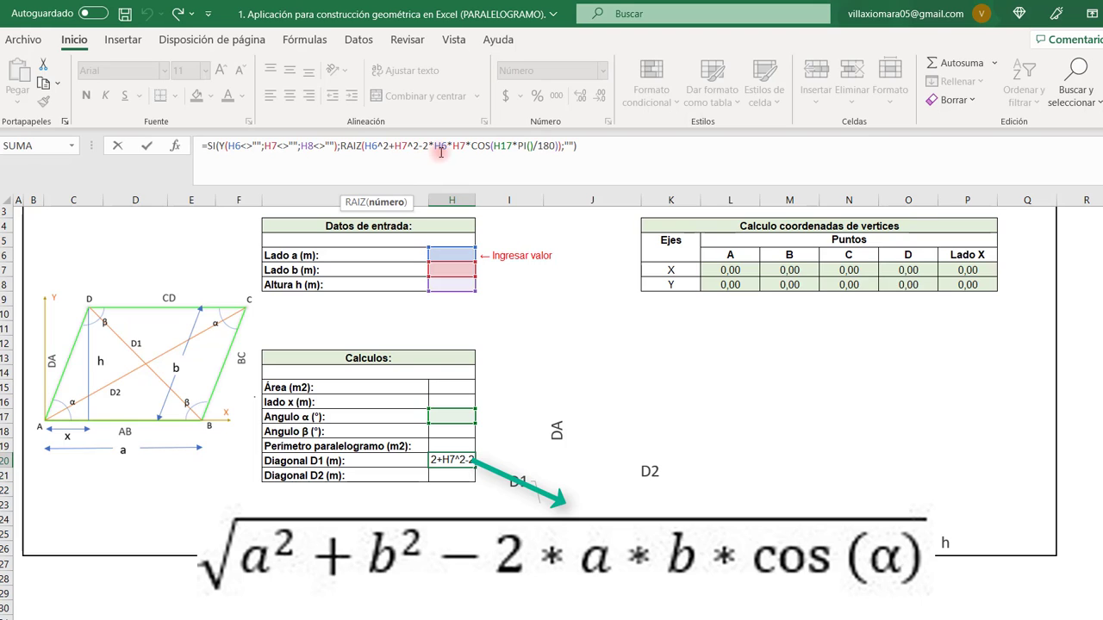
left_click_drag(472, 148, 562, 146)
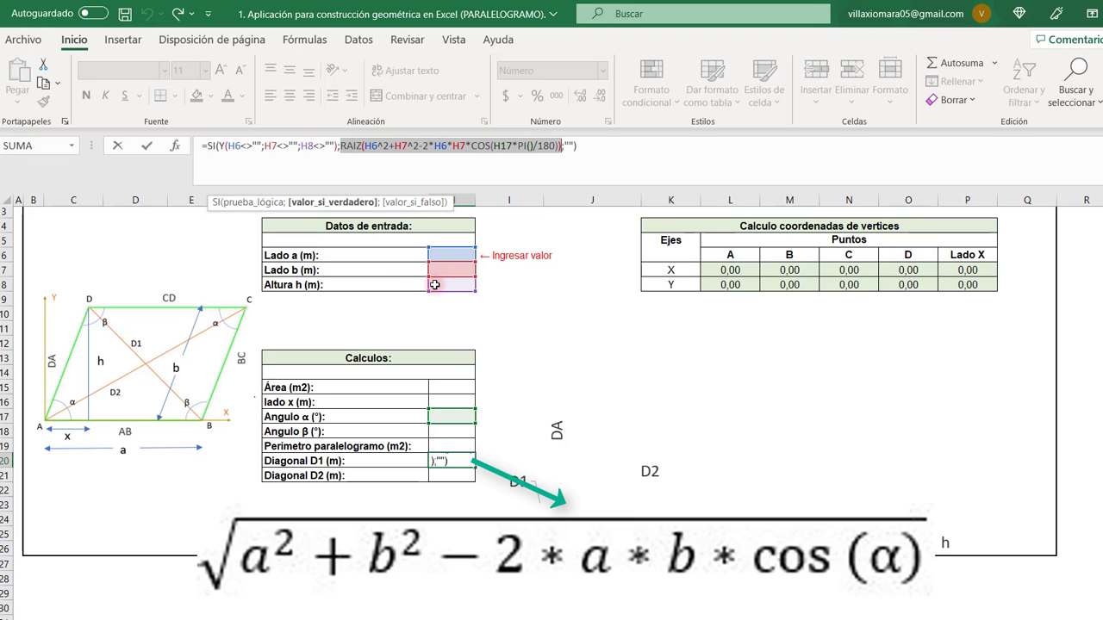
key("Escape")
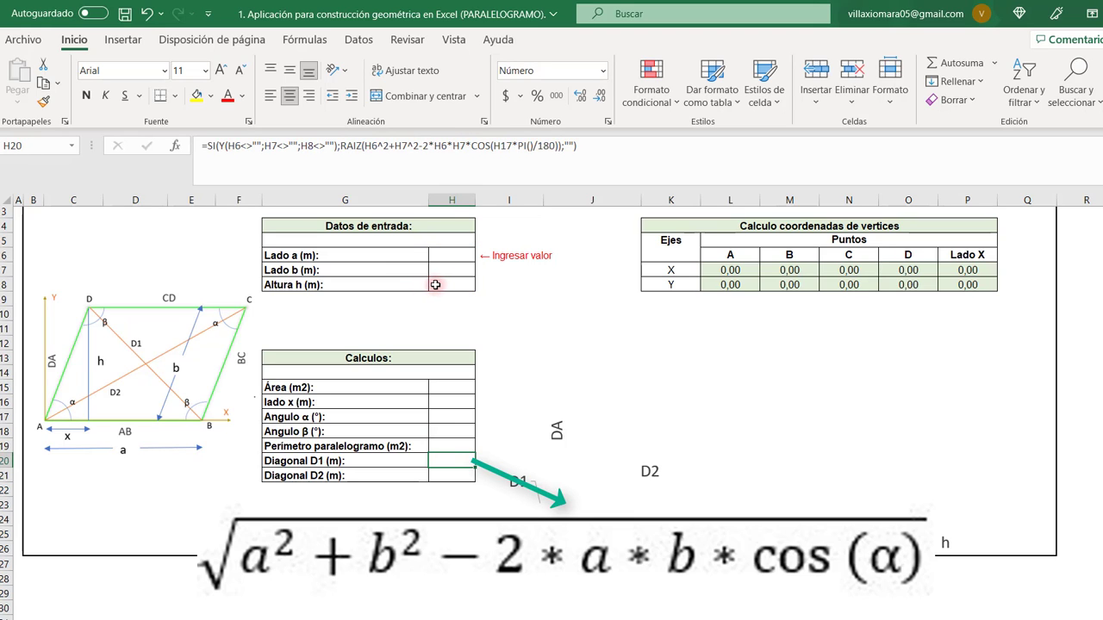
Check the H21 Diagonal D2 formula RAIZ(H6^2+H7^2+2*H6*H7*COS(H17*PI()/180)) and its label
left_click(465, 475)
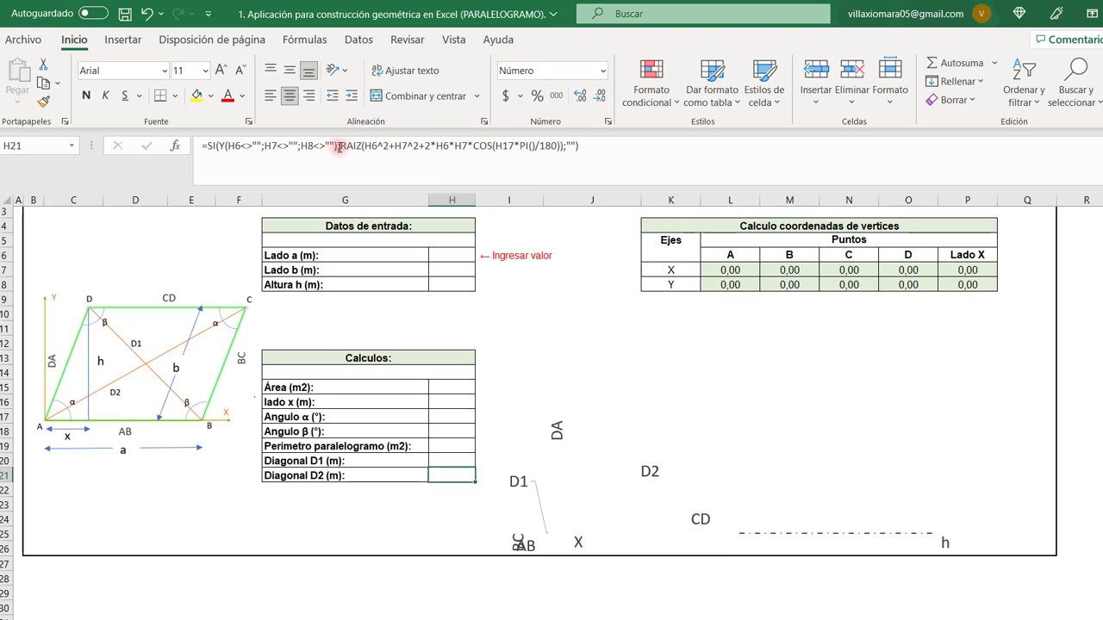
left_click_drag(338, 147, 564, 155)
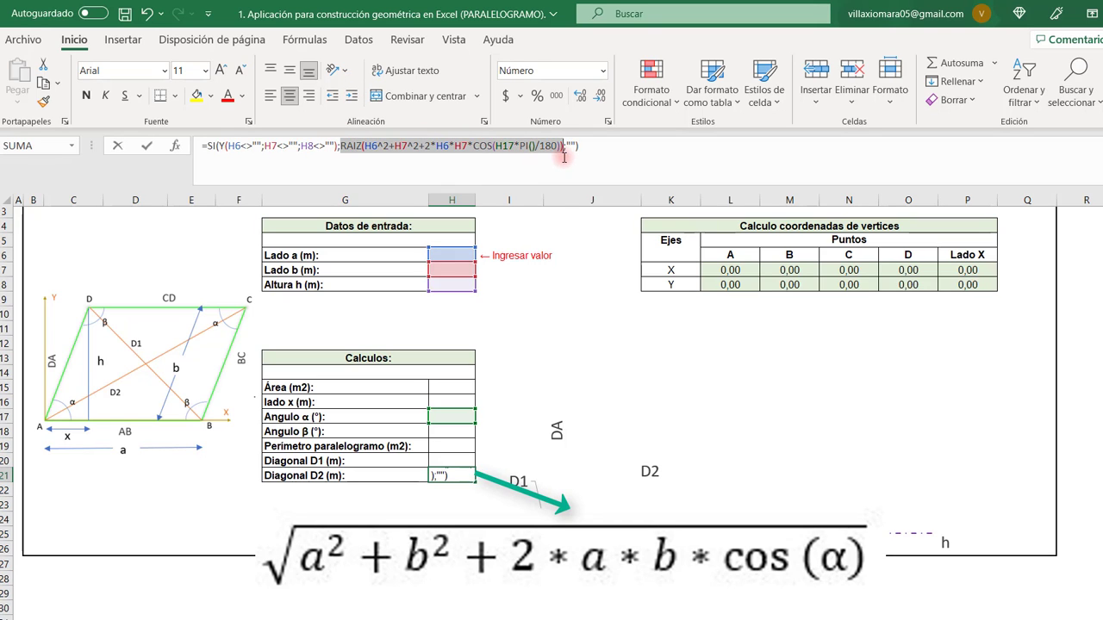
key("Escape")
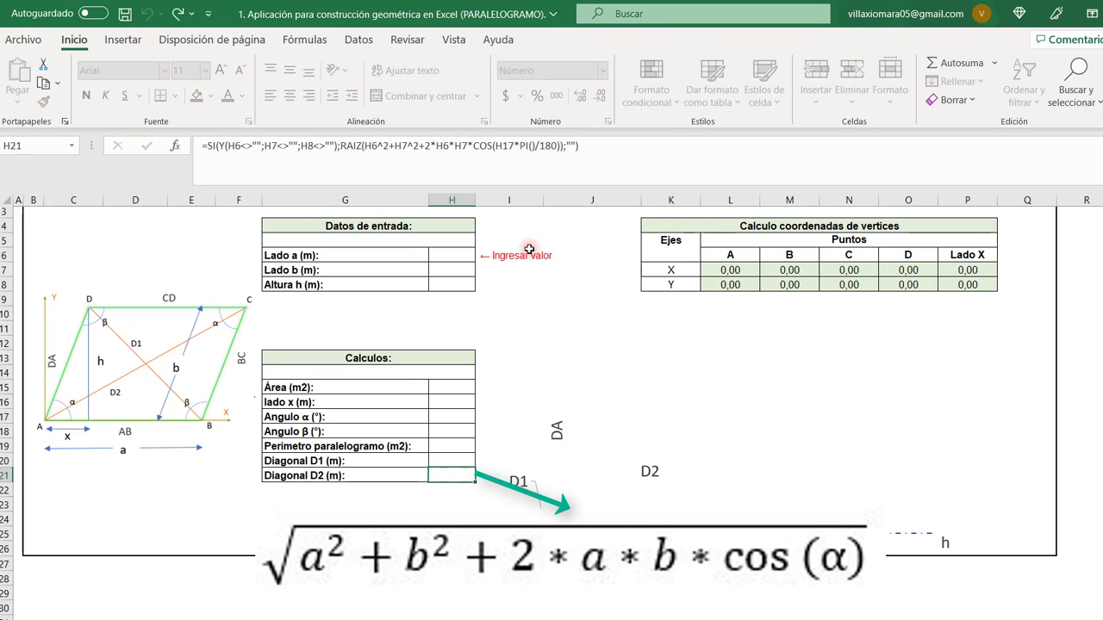
left_click(314, 475)
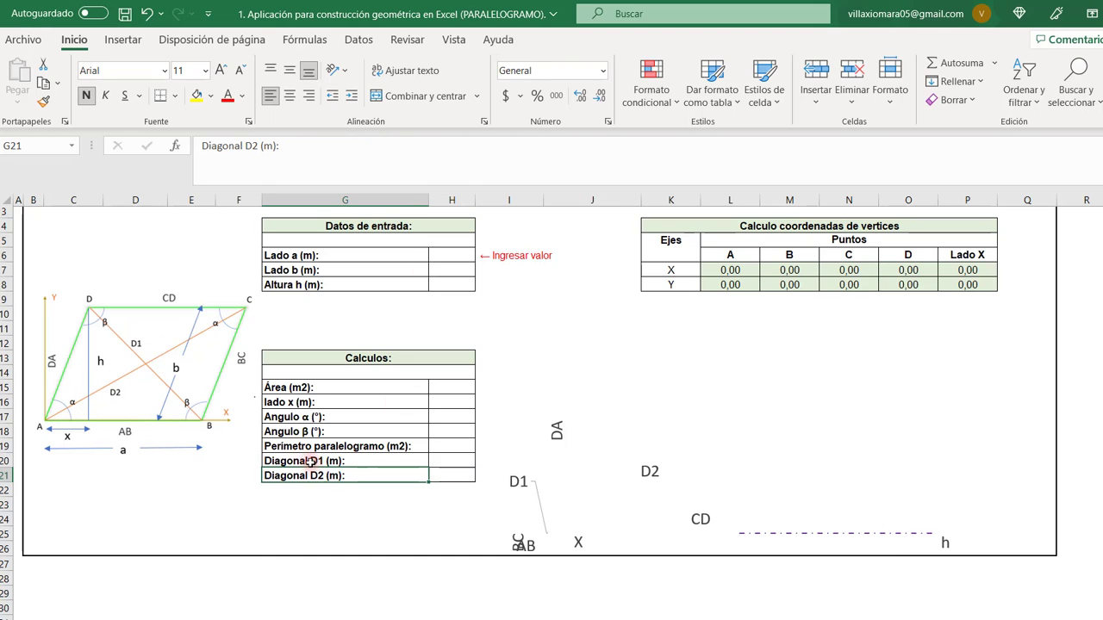
left_click(310, 461)
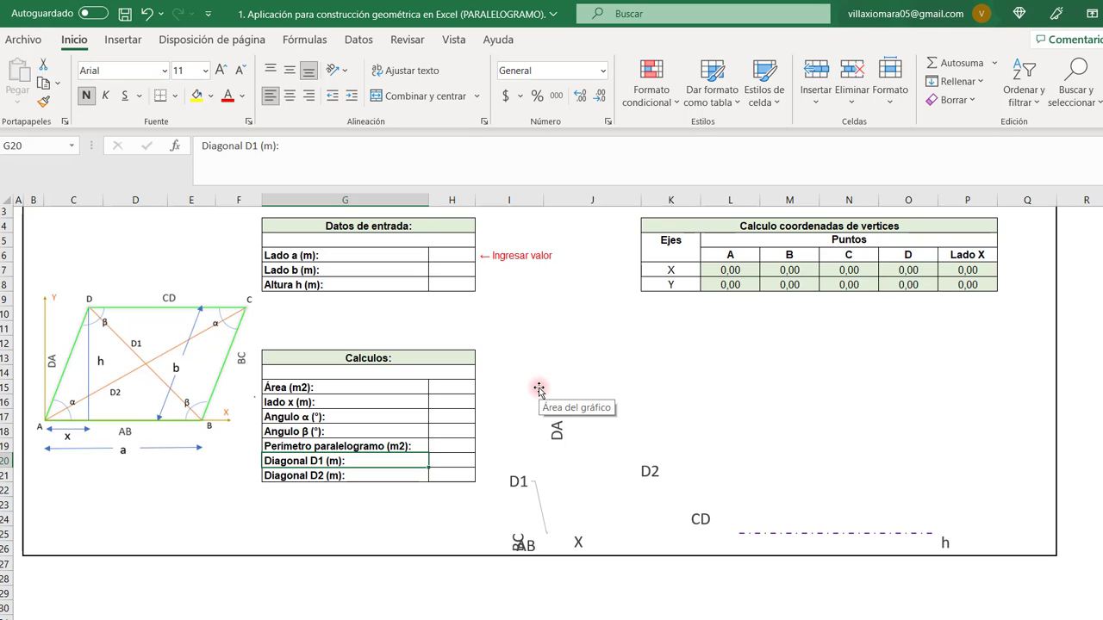
left_click(509, 255)
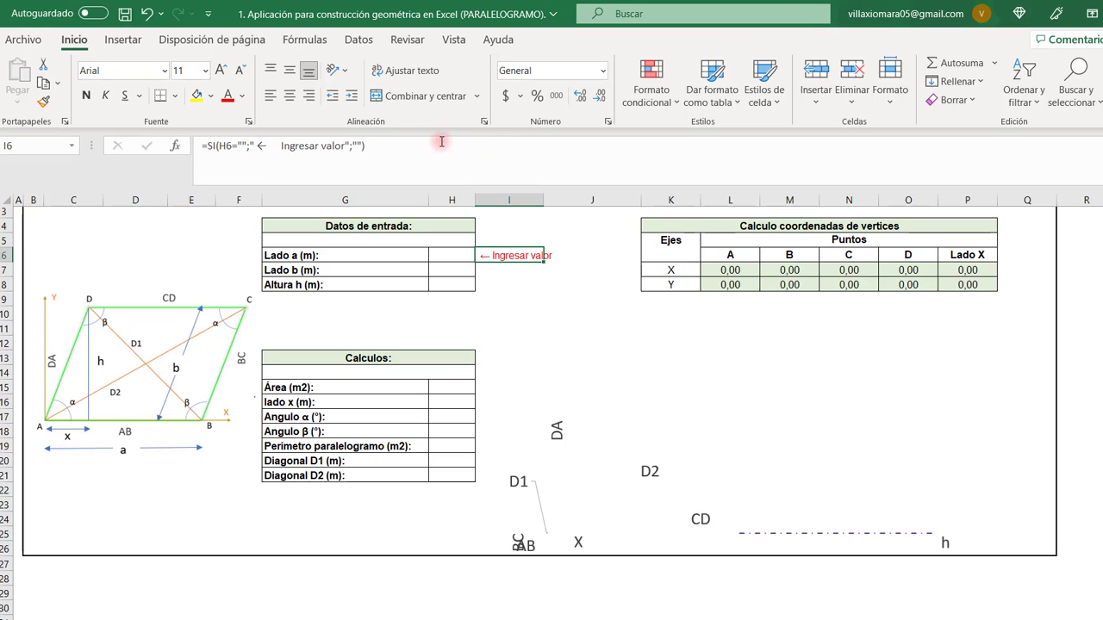
left_click_drag(389, 160, 204, 150)
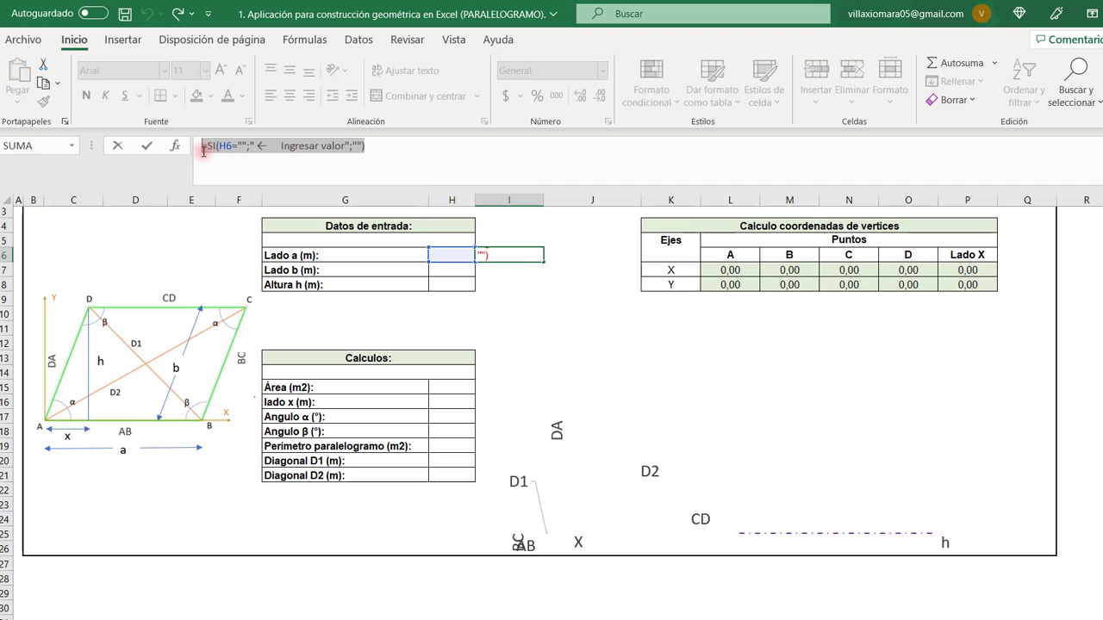
key("Escape")
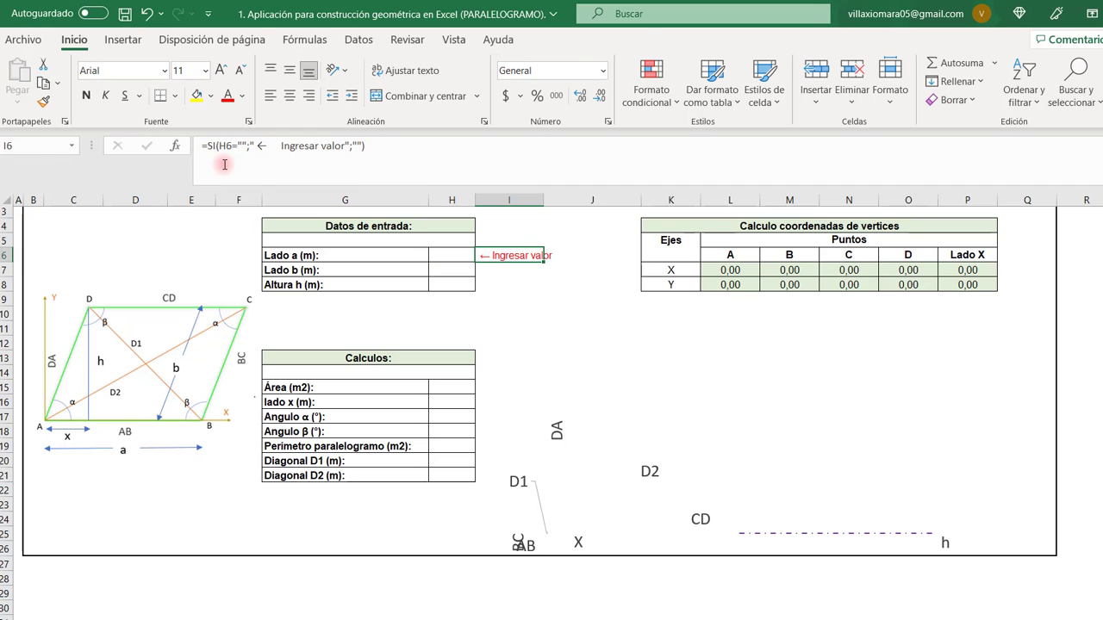
left_click(445, 252)
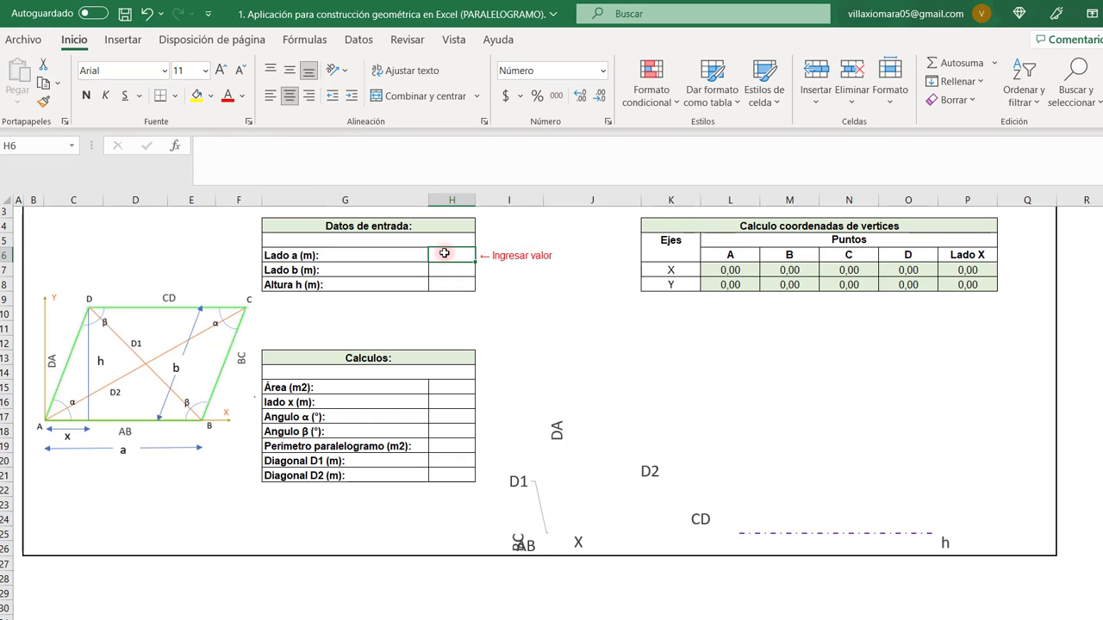
left_click(506, 267)
left_click(499, 255)
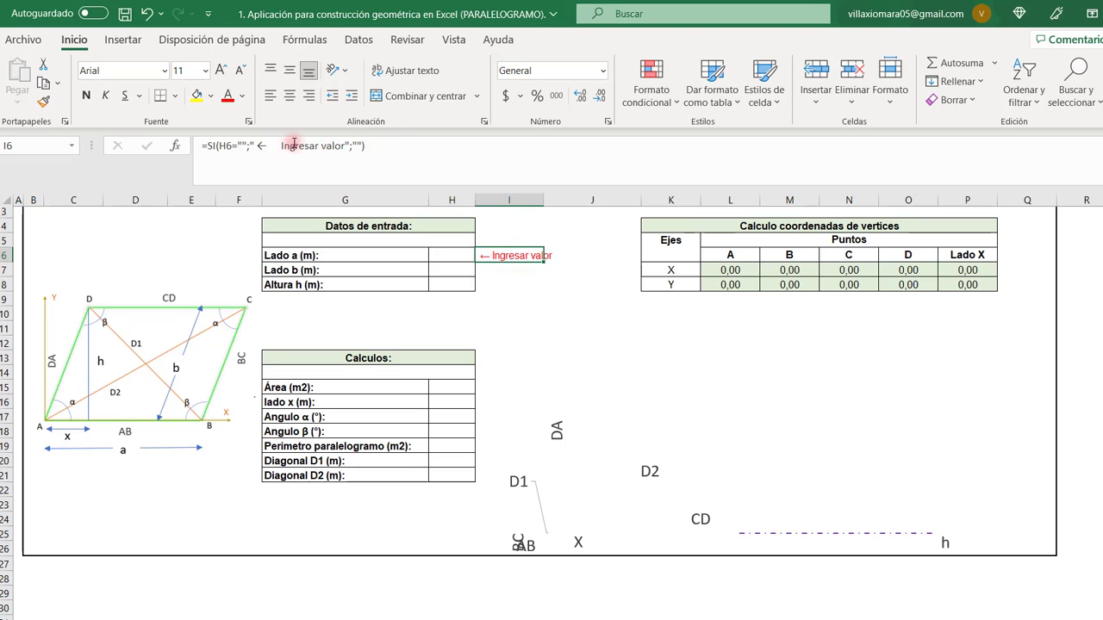
left_click(231, 144)
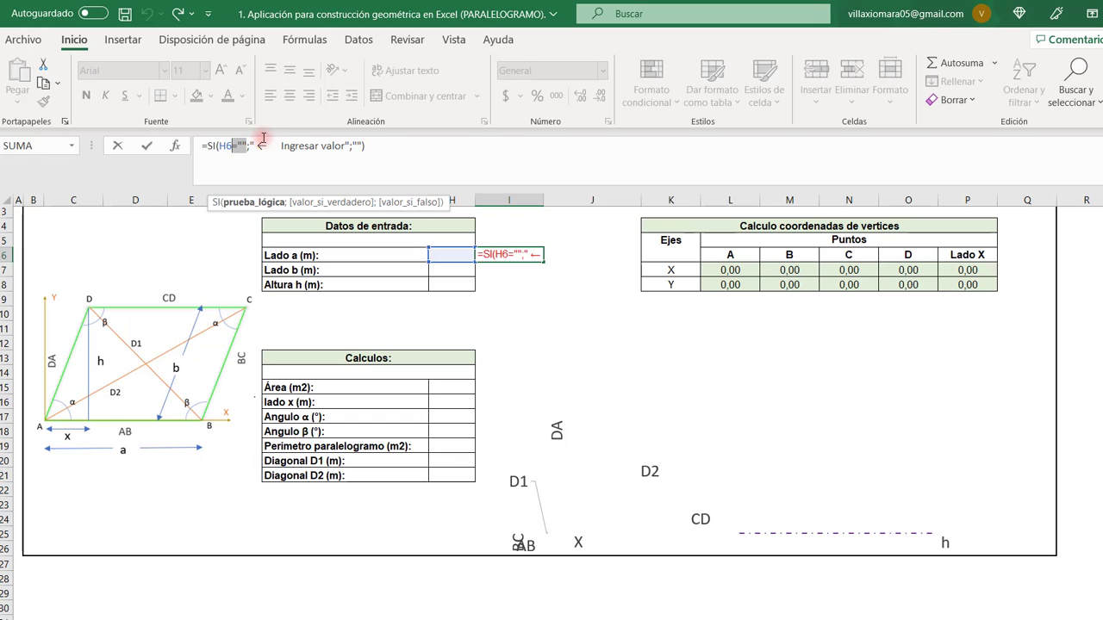
left_click_drag(257, 145, 339, 145)
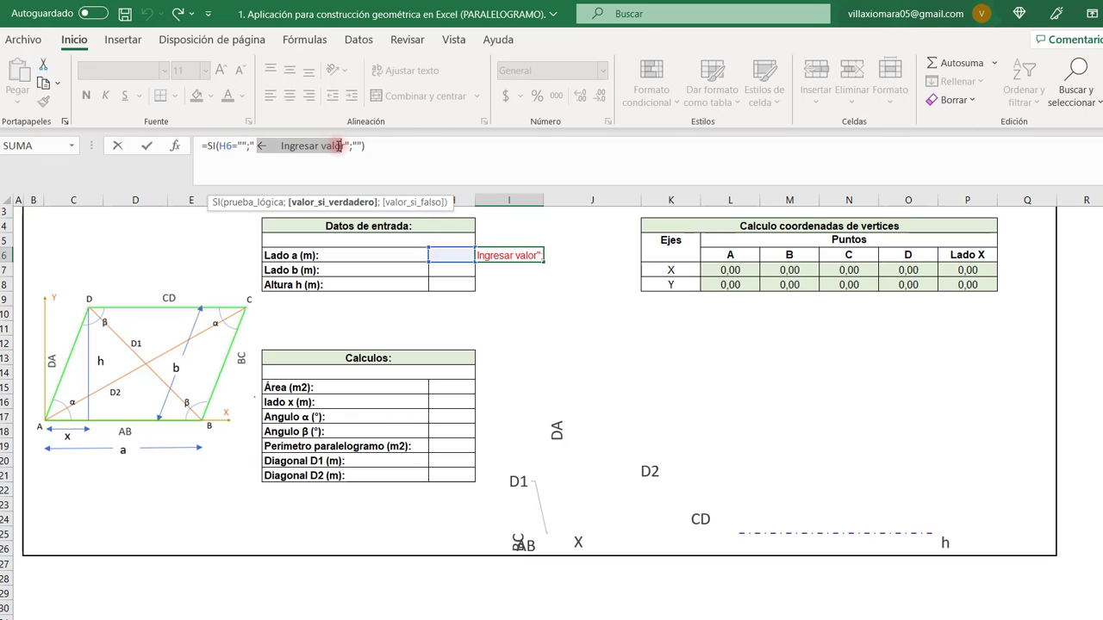
key("Escape")
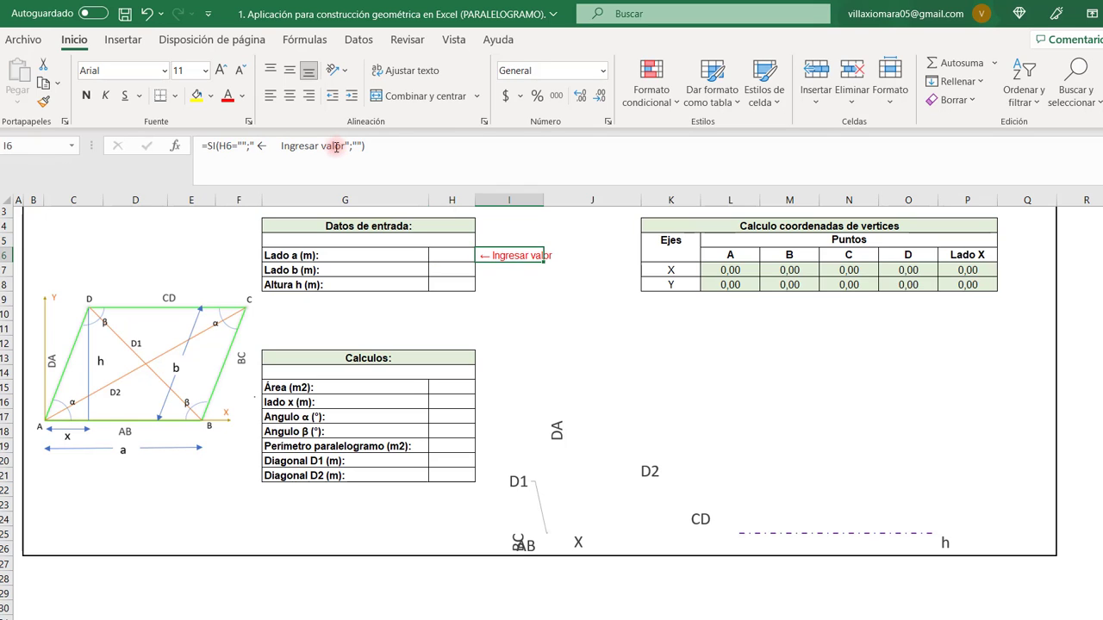
left_click(362, 146)
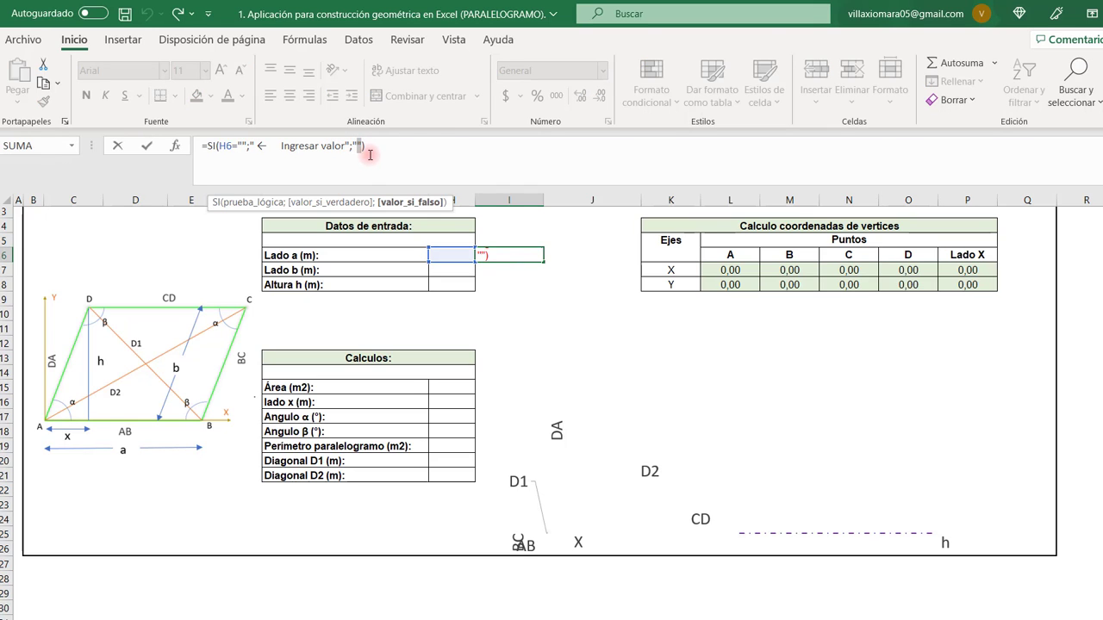
left_click(451, 242)
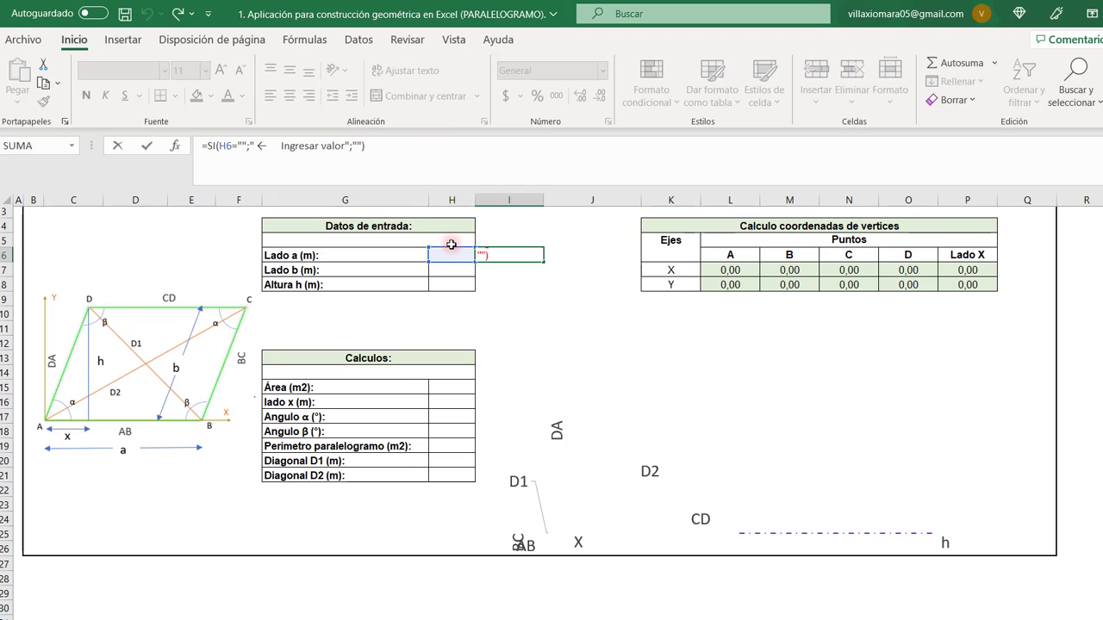
left_click(466, 264)
left_click(464, 255)
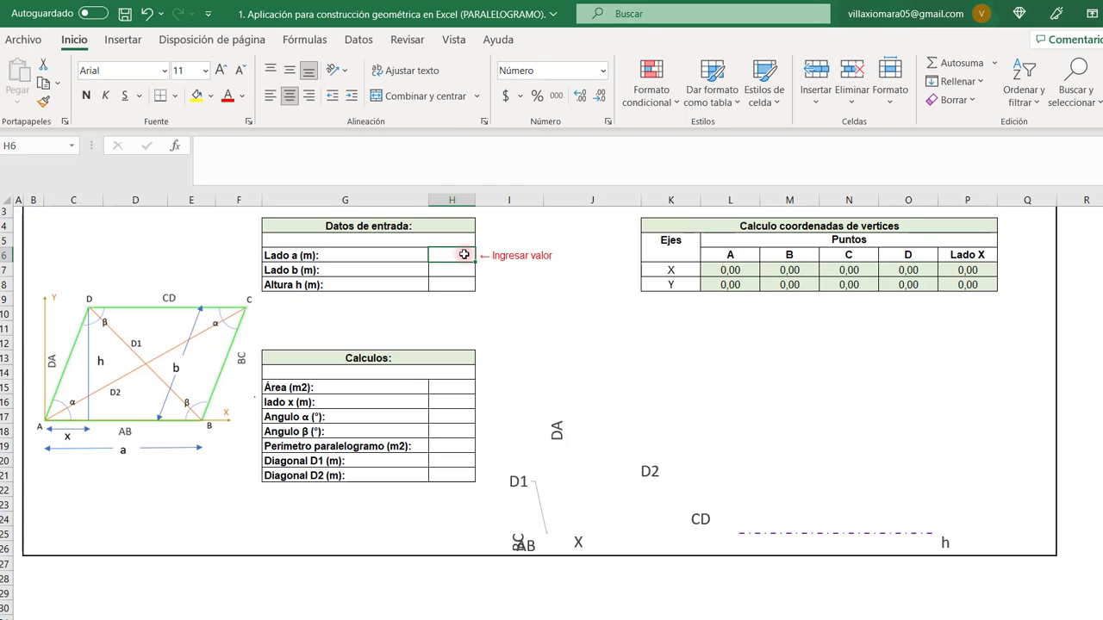
Enter 10 as Lado a in H6, correcting a mistyped 5
type("5")
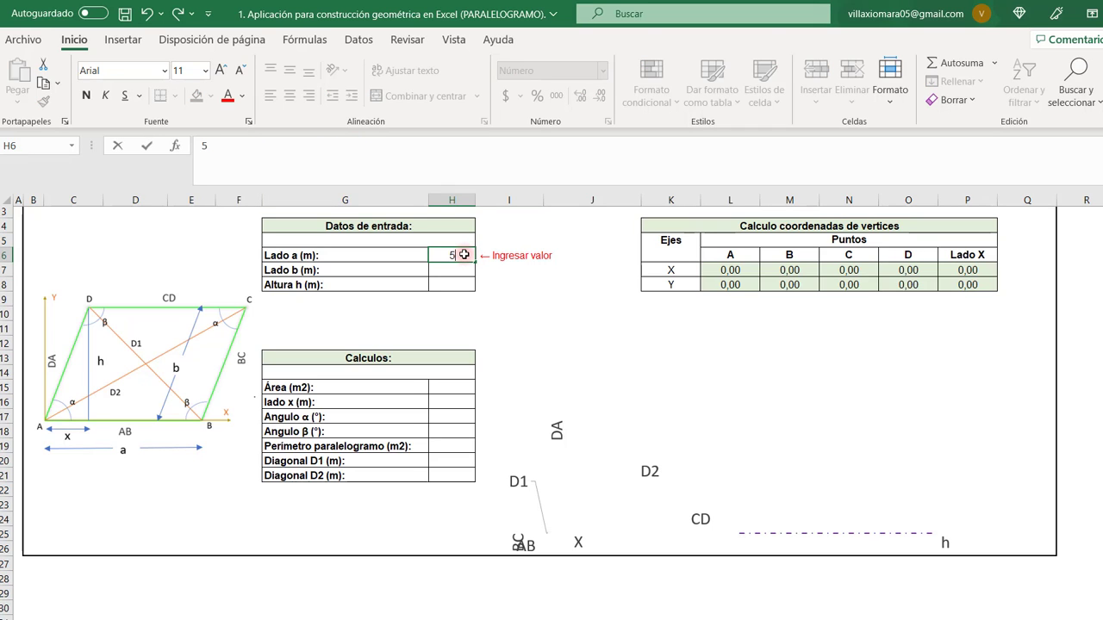
key("BackSpace")
type("10")
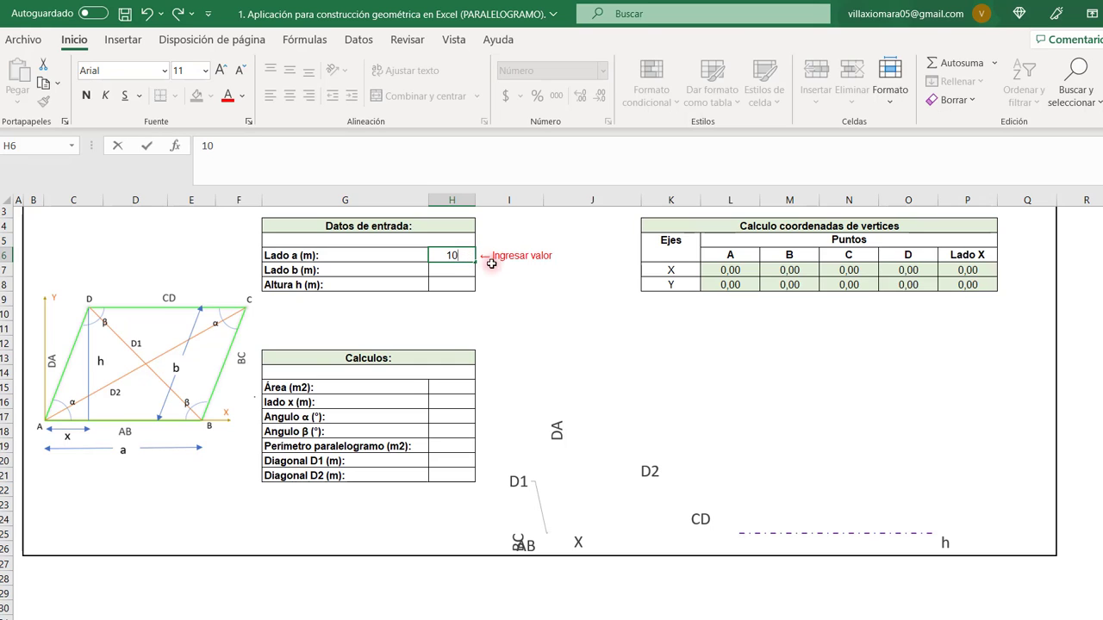
left_click(500, 270)
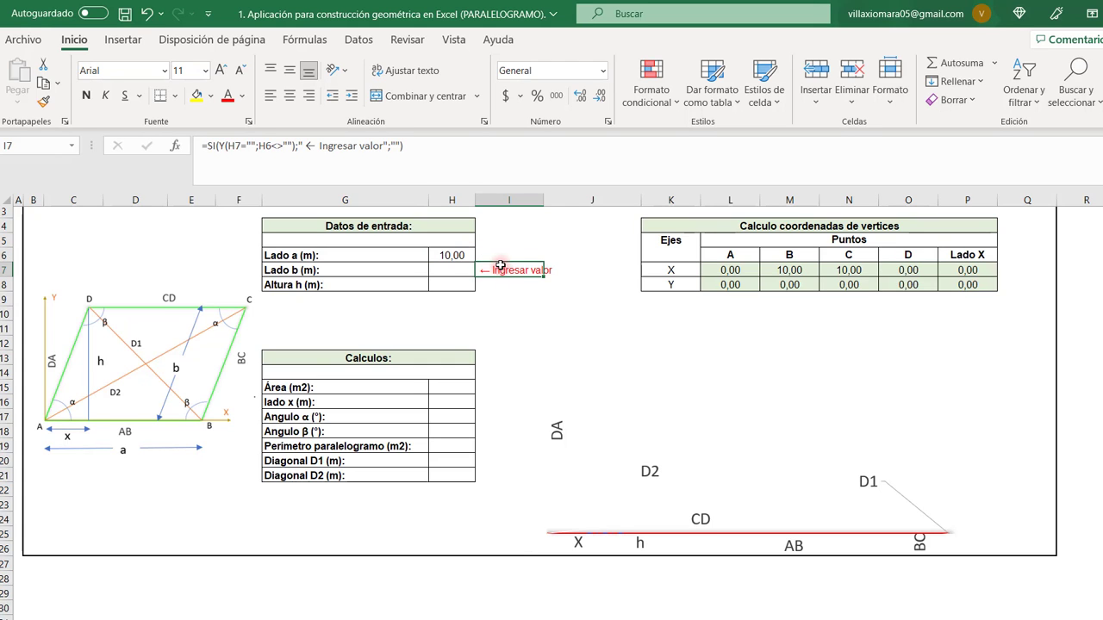
Review the SI hint formula in I7 that shows "← Ingresar valor" beside the empty Lado b
left_click(460, 271)
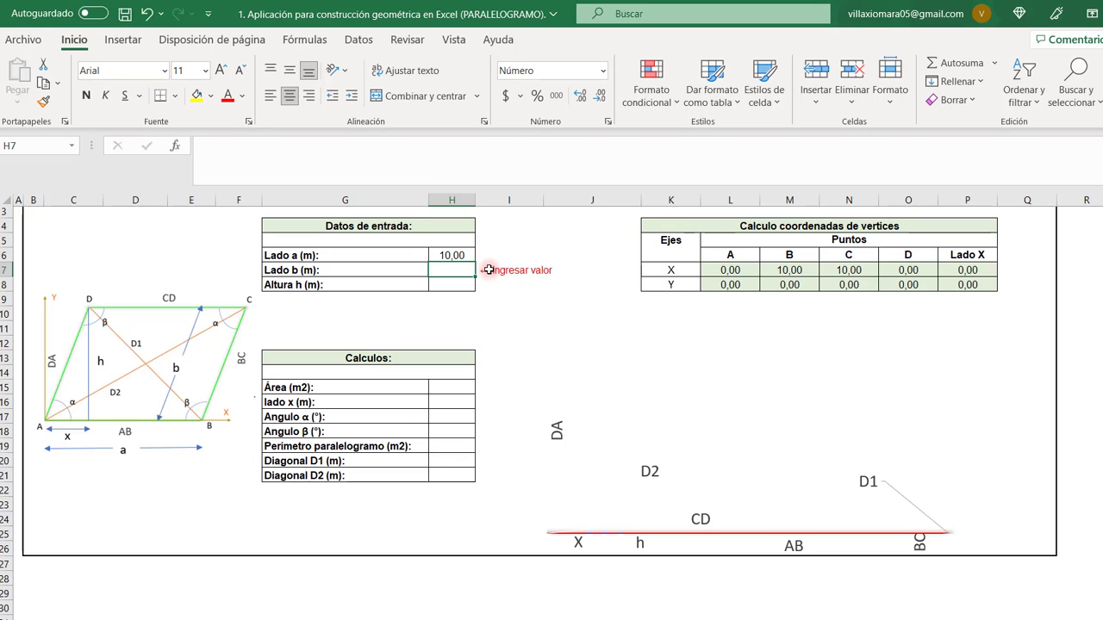
left_click(517, 270)
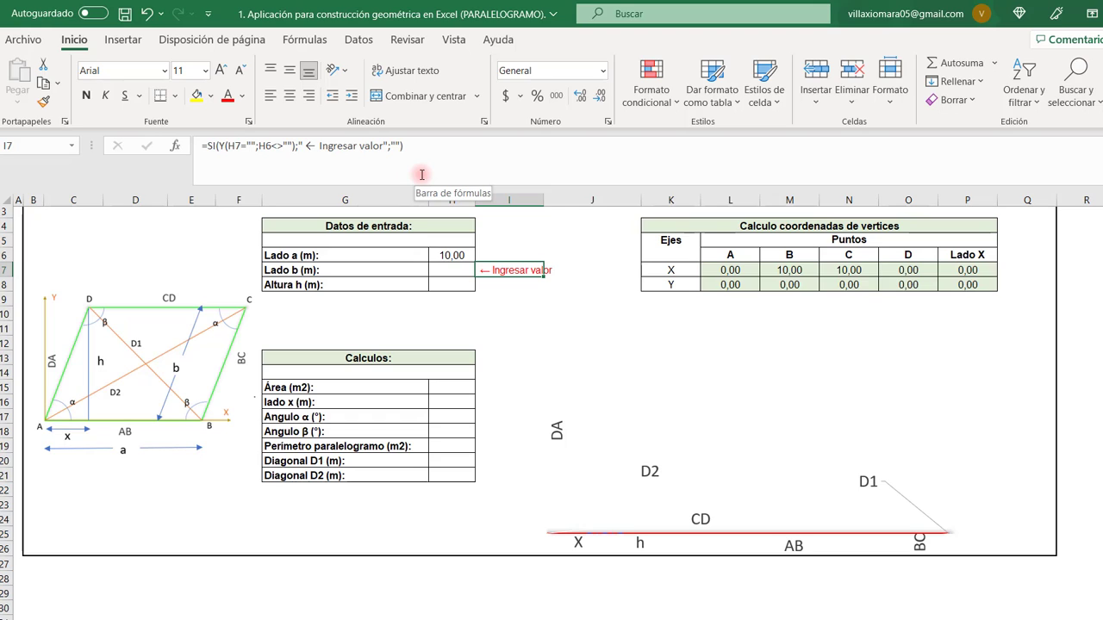
left_click(457, 272)
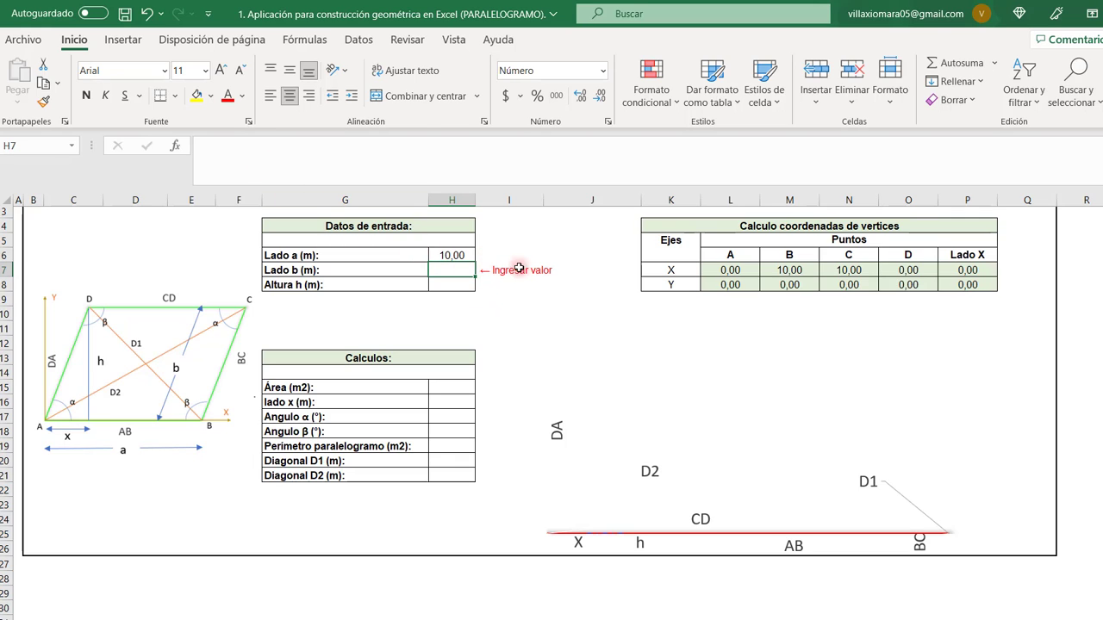
left_click(455, 255)
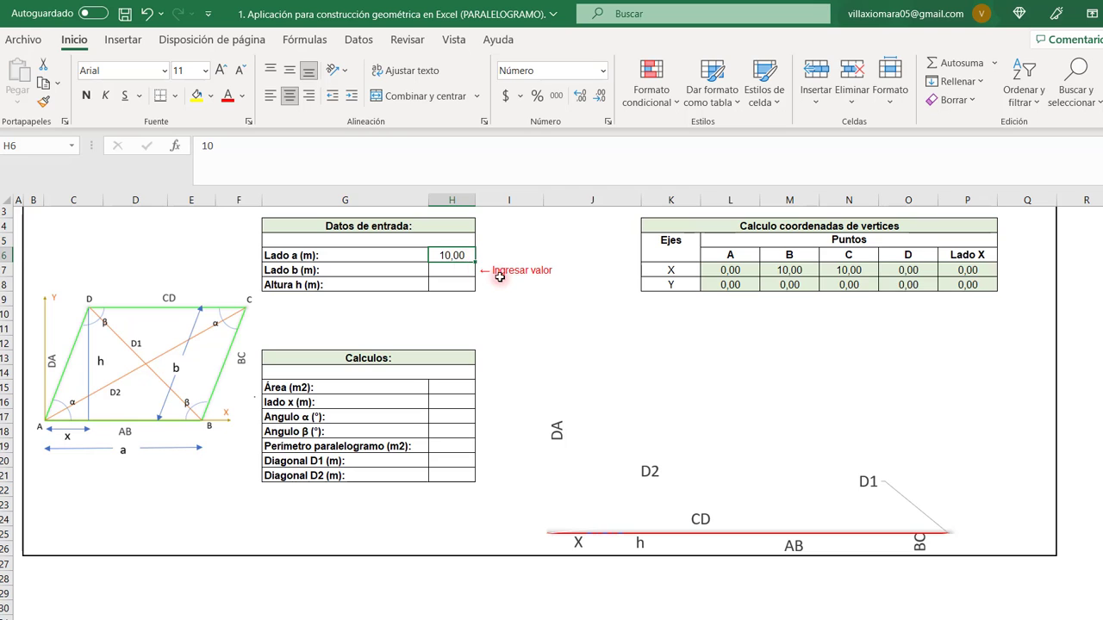
left_click(497, 270)
left_click_drag(319, 146, 381, 148)
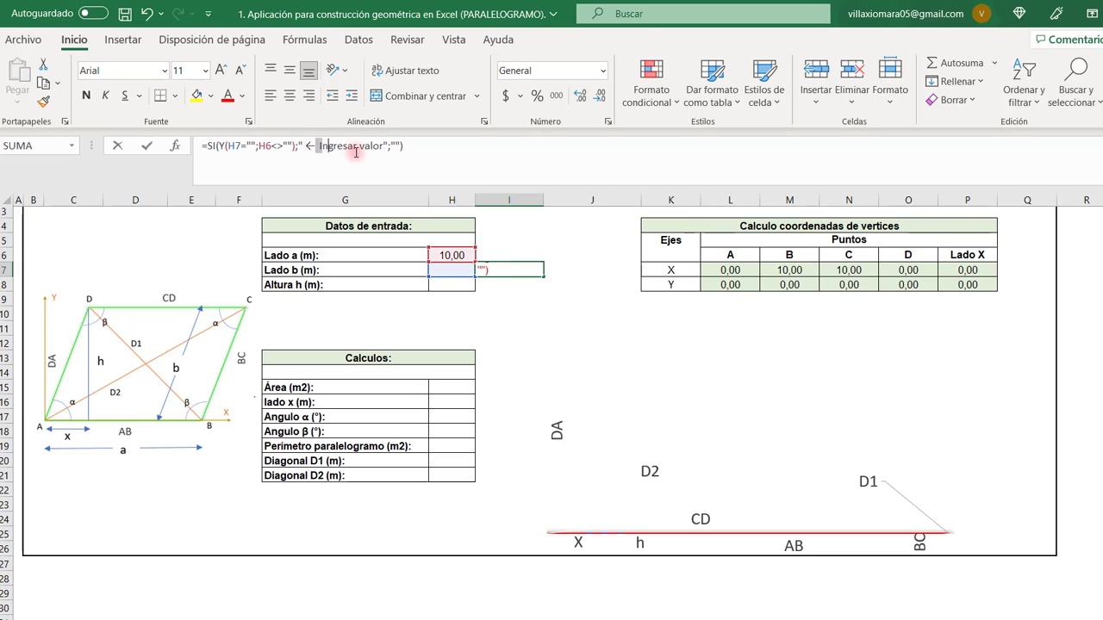
left_click(454, 163)
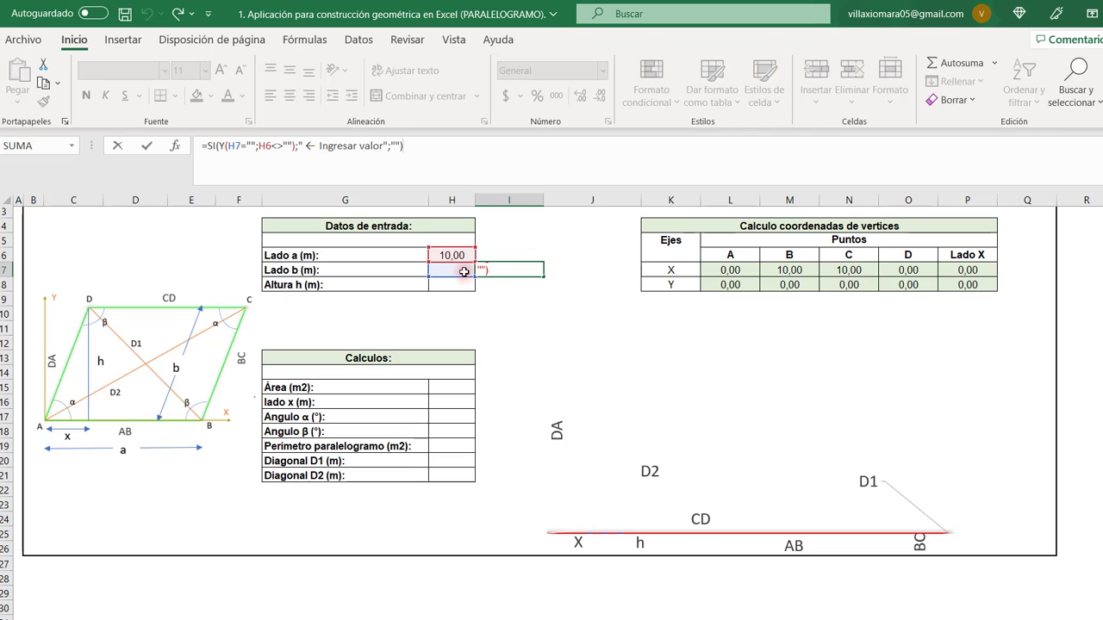
key("Return")
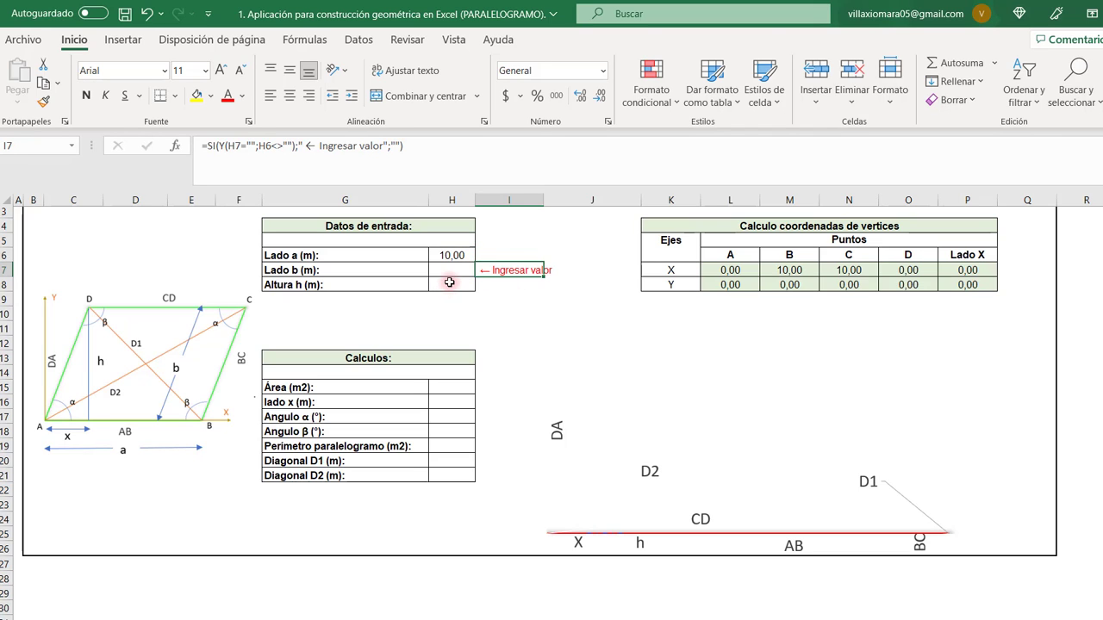
left_click(466, 273)
type("6")
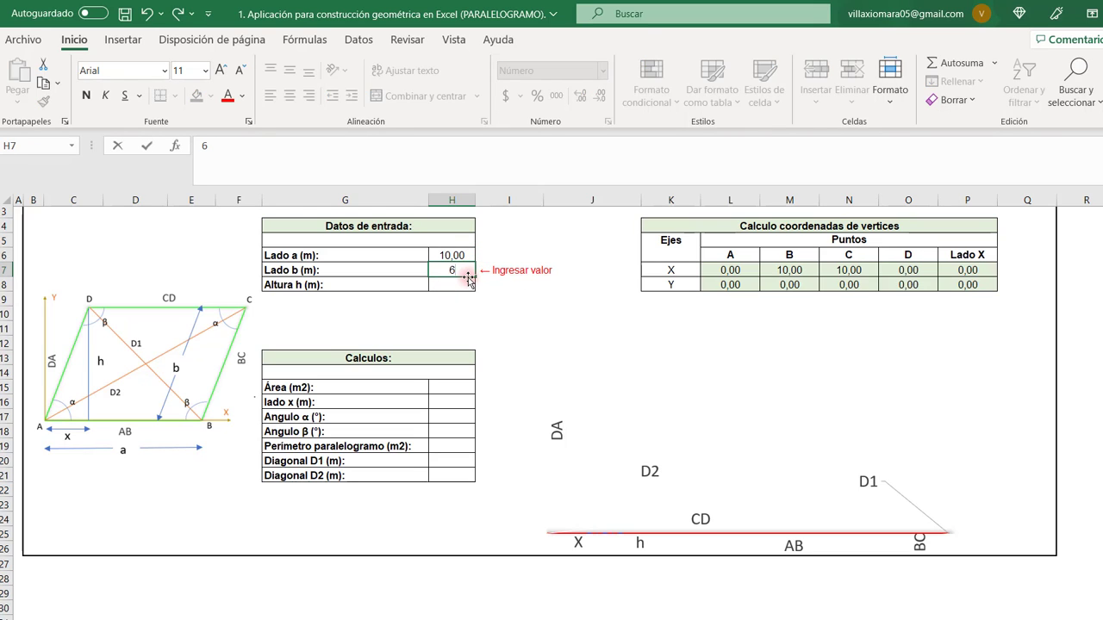
key("ctrl+Return")
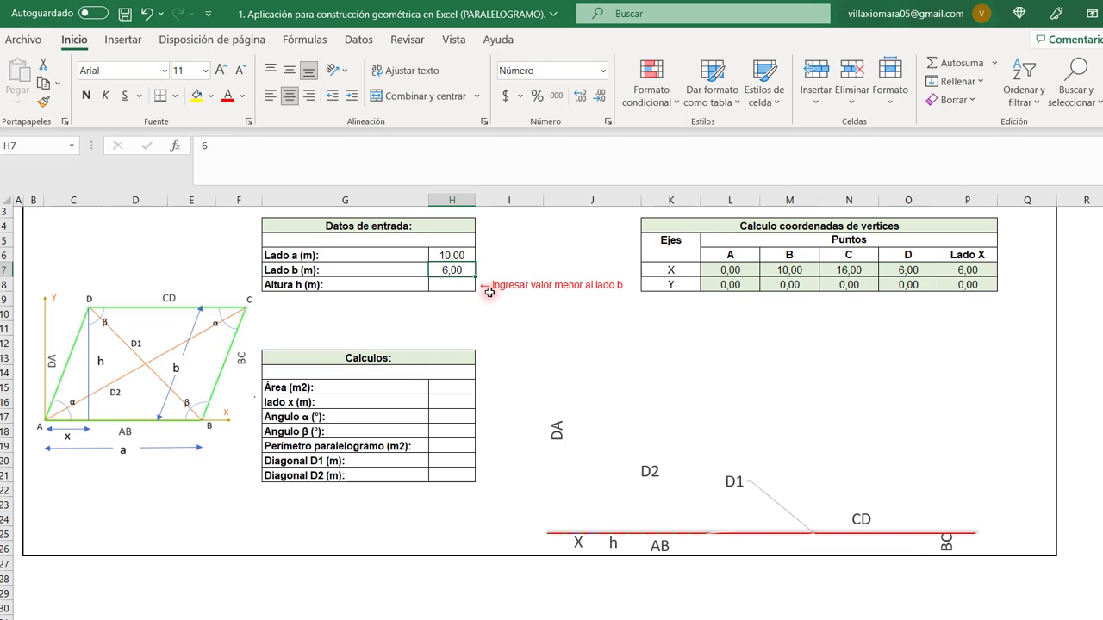
left_click(494, 288)
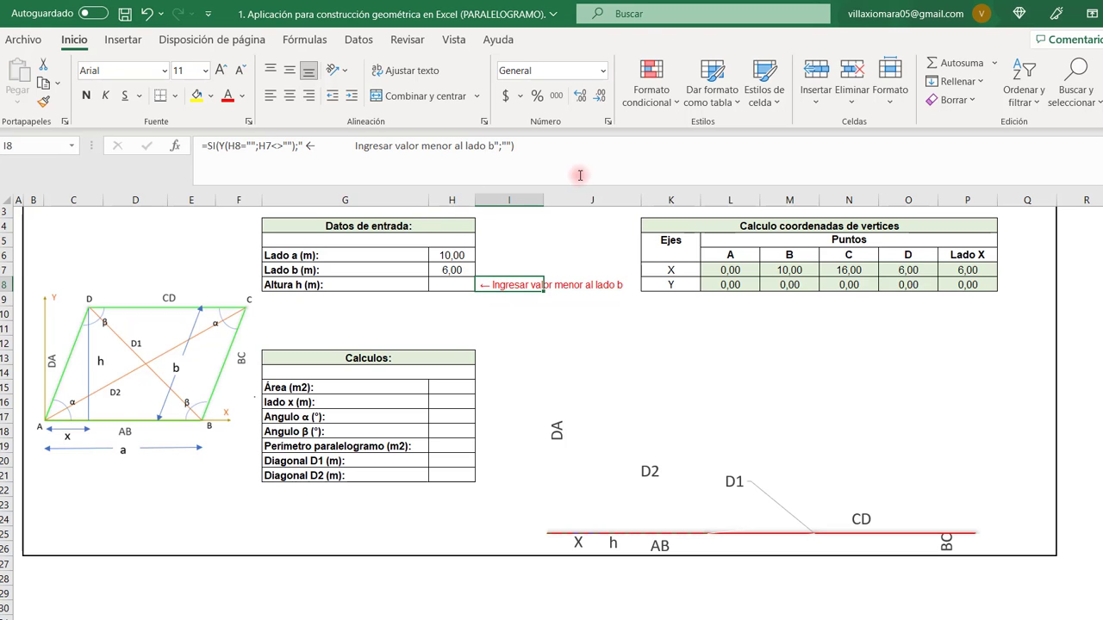
left_click_drag(573, 171, 313, 159)
left_click(380, 176)
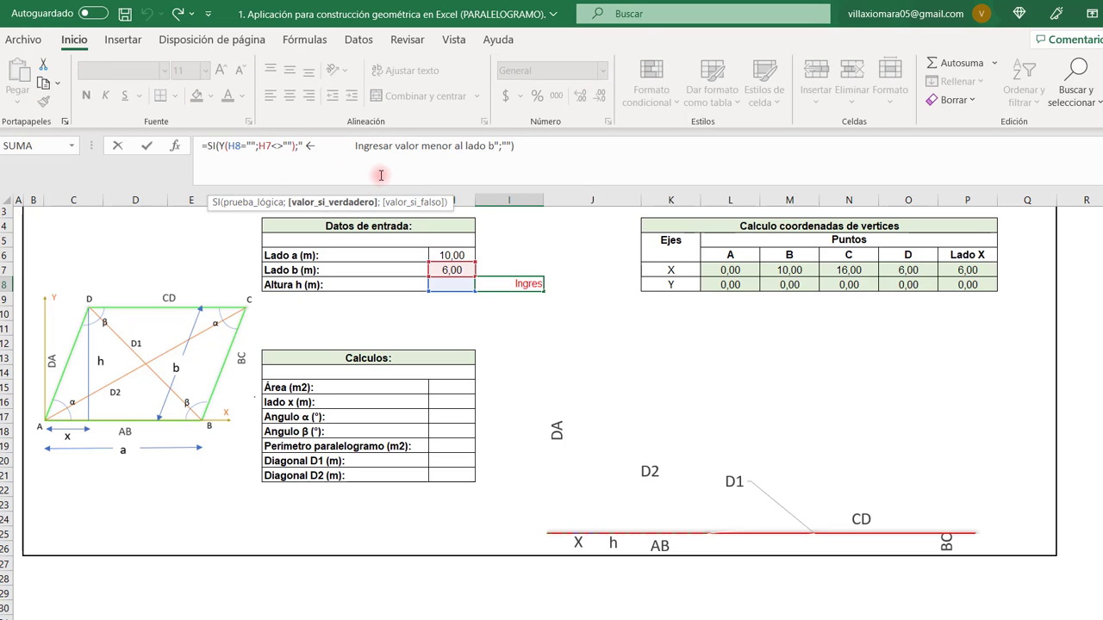
key("Escape")
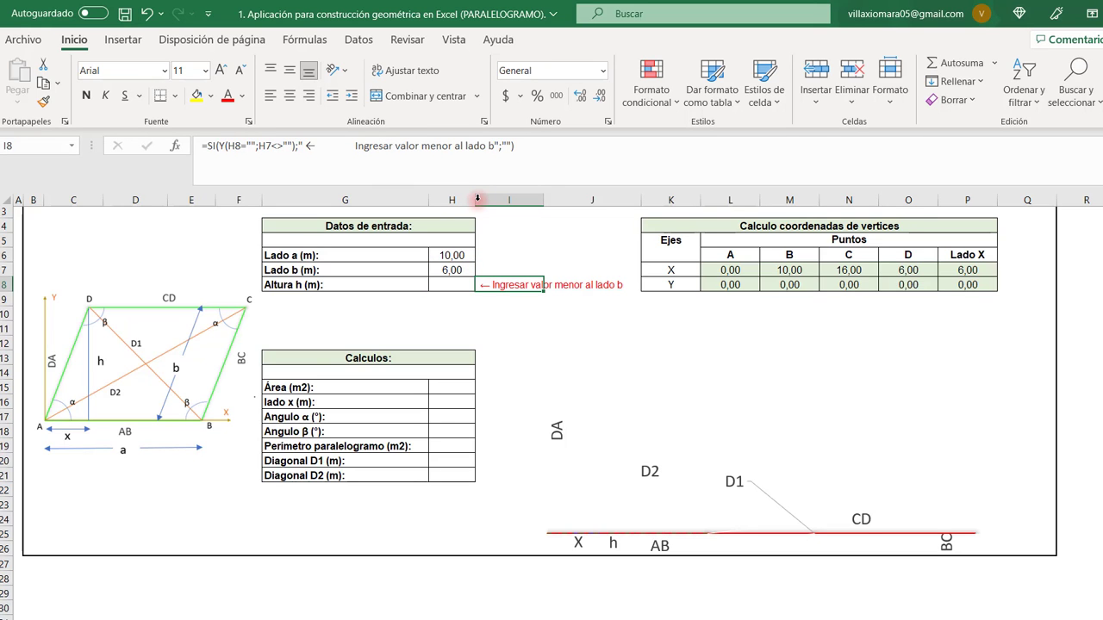
left_click(464, 285)
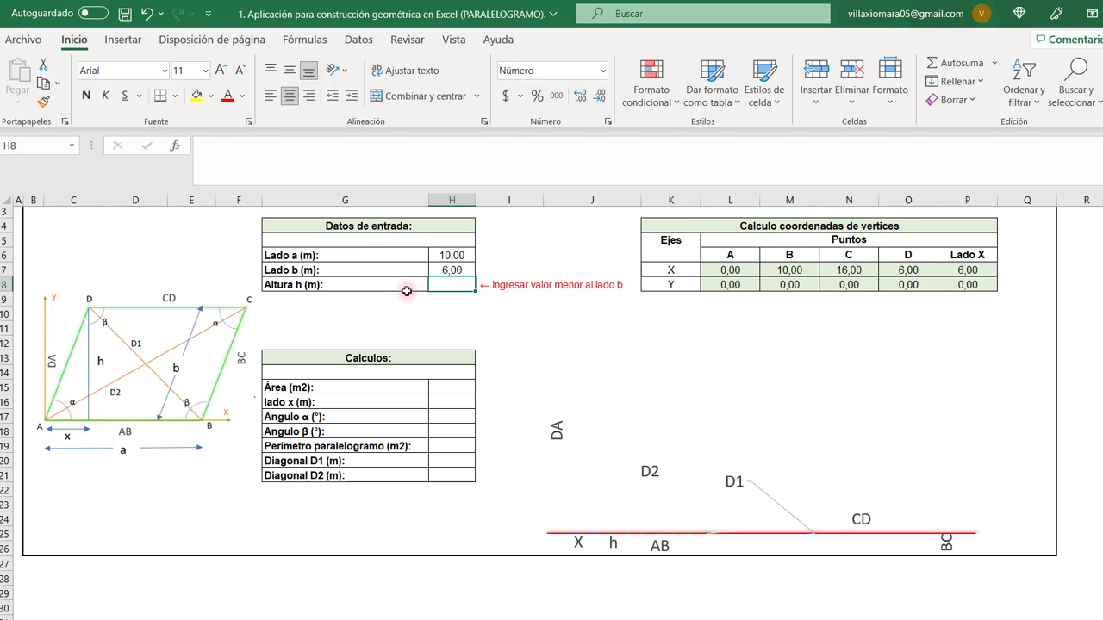
left_click(455, 270)
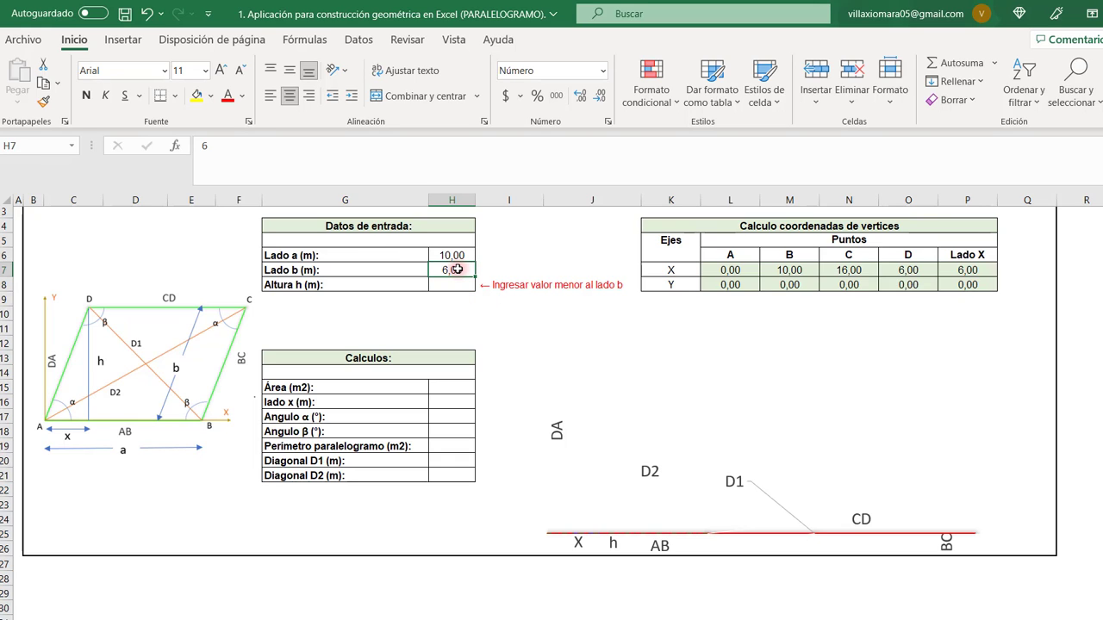
left_click(502, 284)
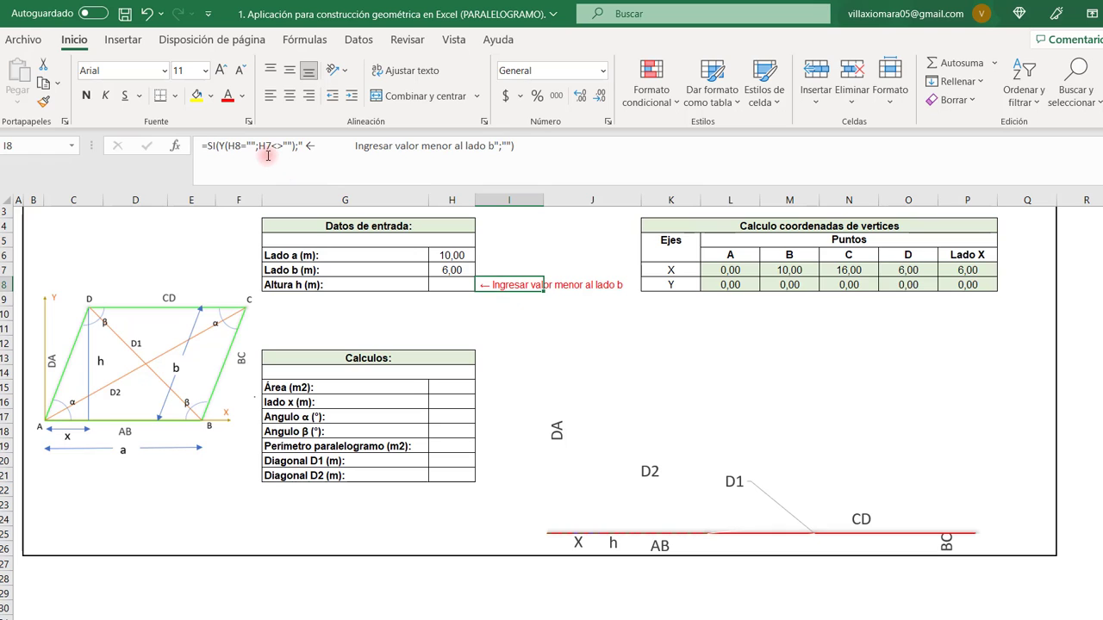
left_click_drag(258, 146, 297, 155)
left_click(366, 178)
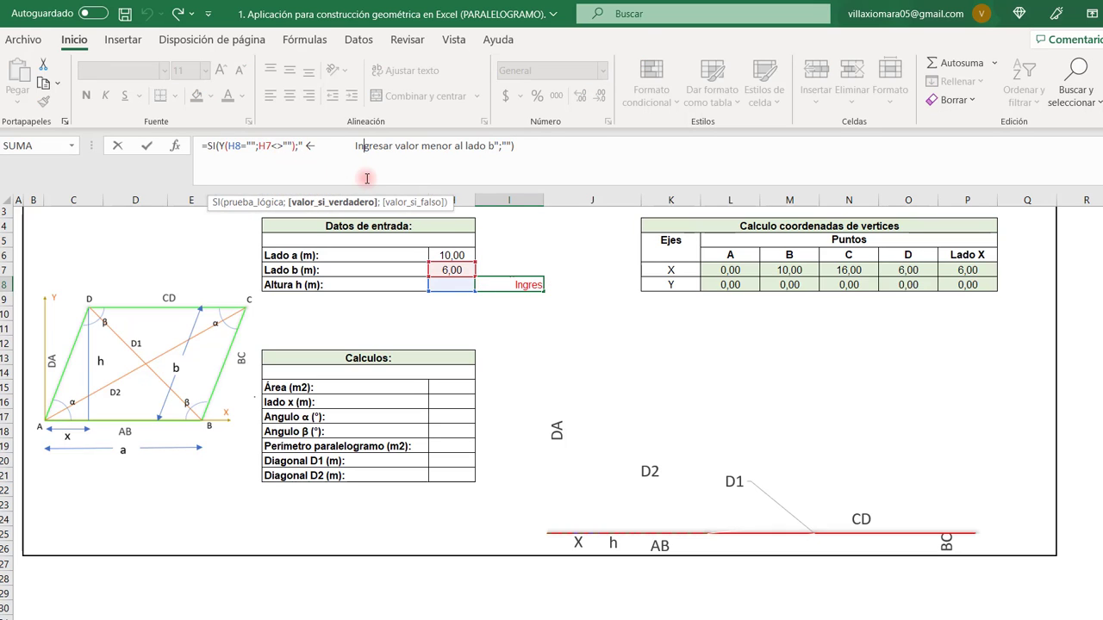
key("Escape")
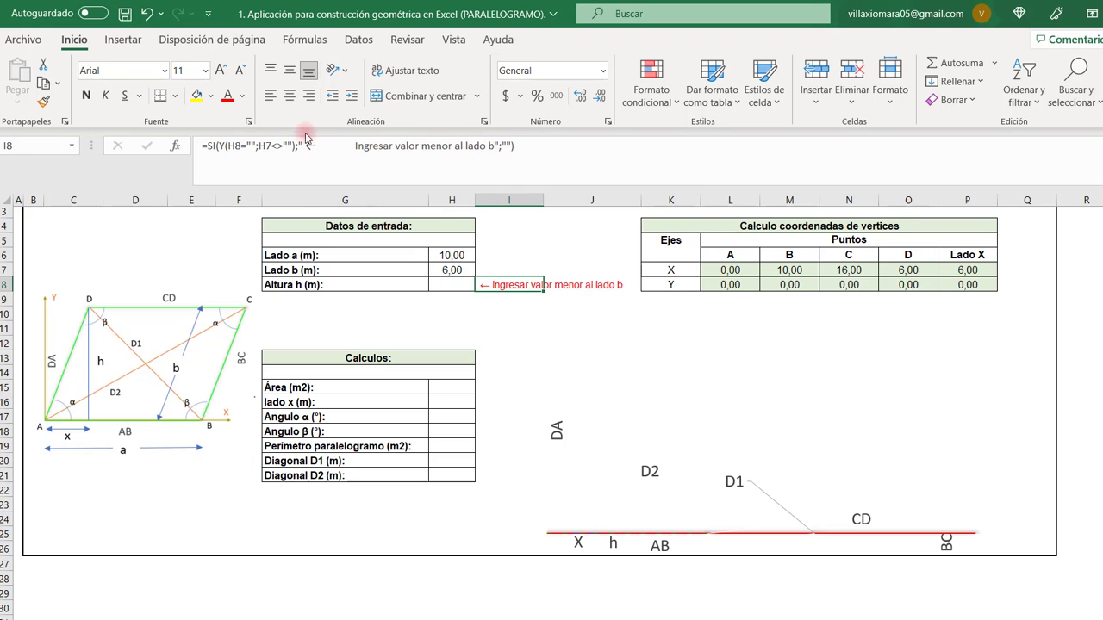
Enter a height of 4 in H8 and check the resulting Área of 40,00 in H15
left_click(453, 284)
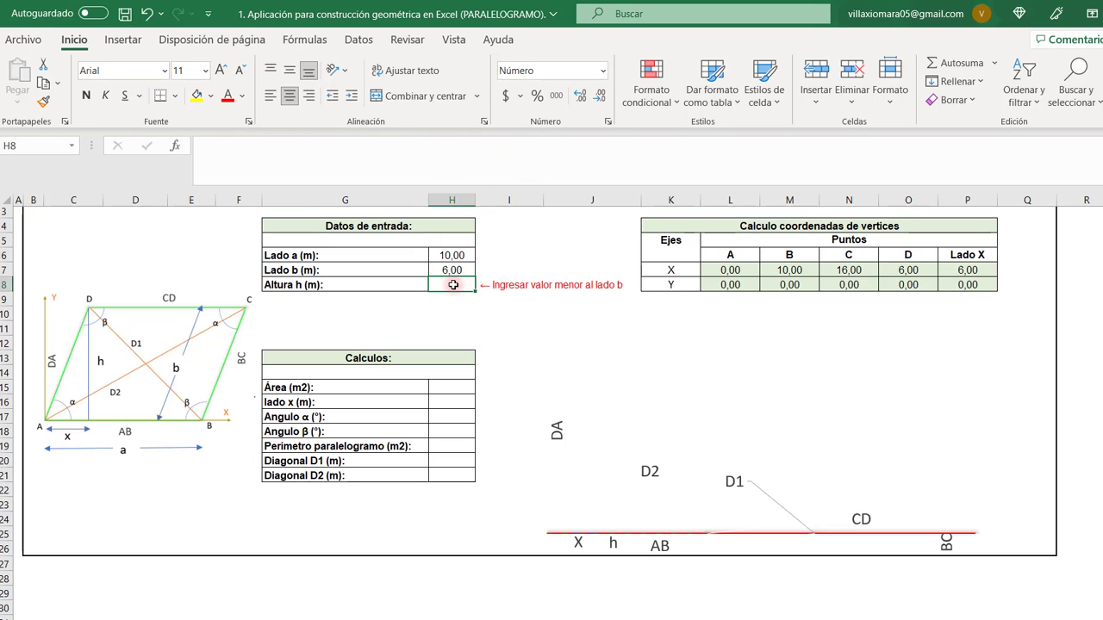
type("4")
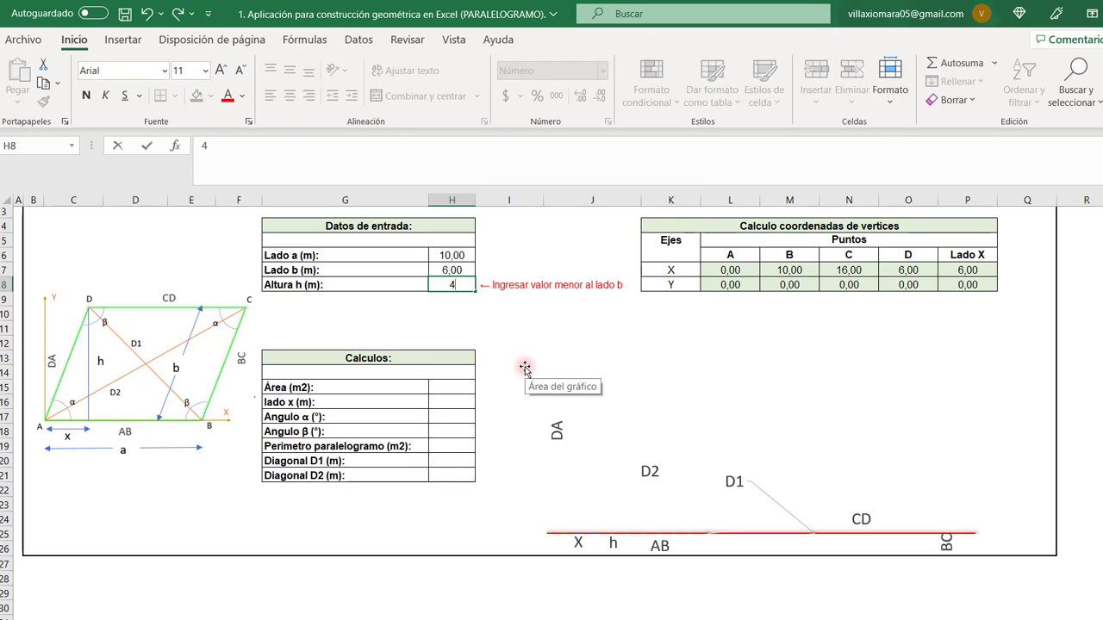
key("Return")
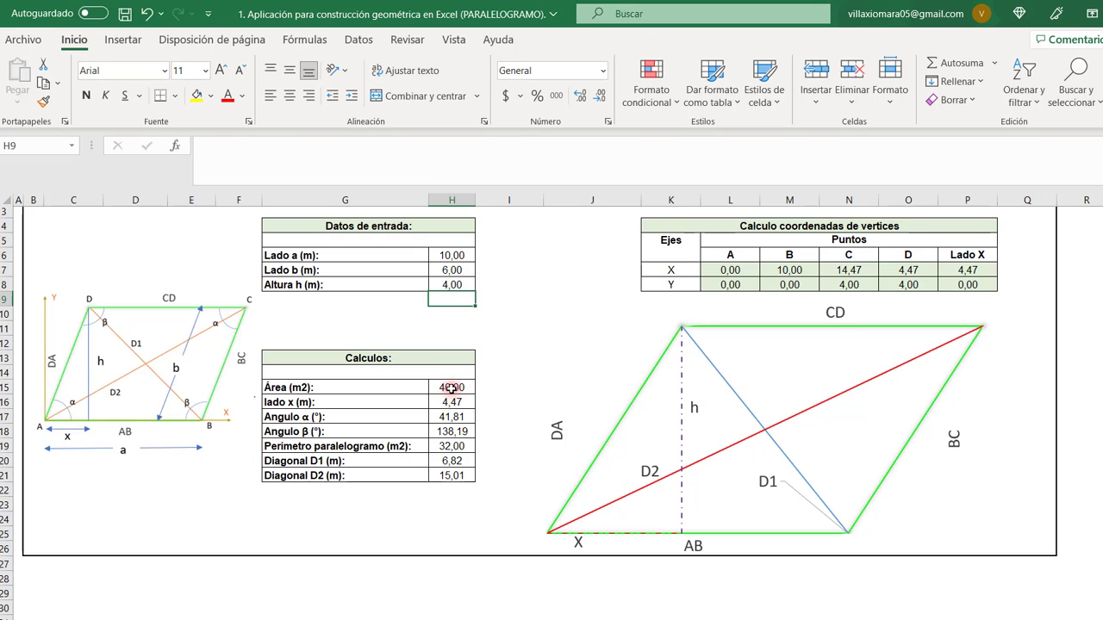
left_click(452, 389)
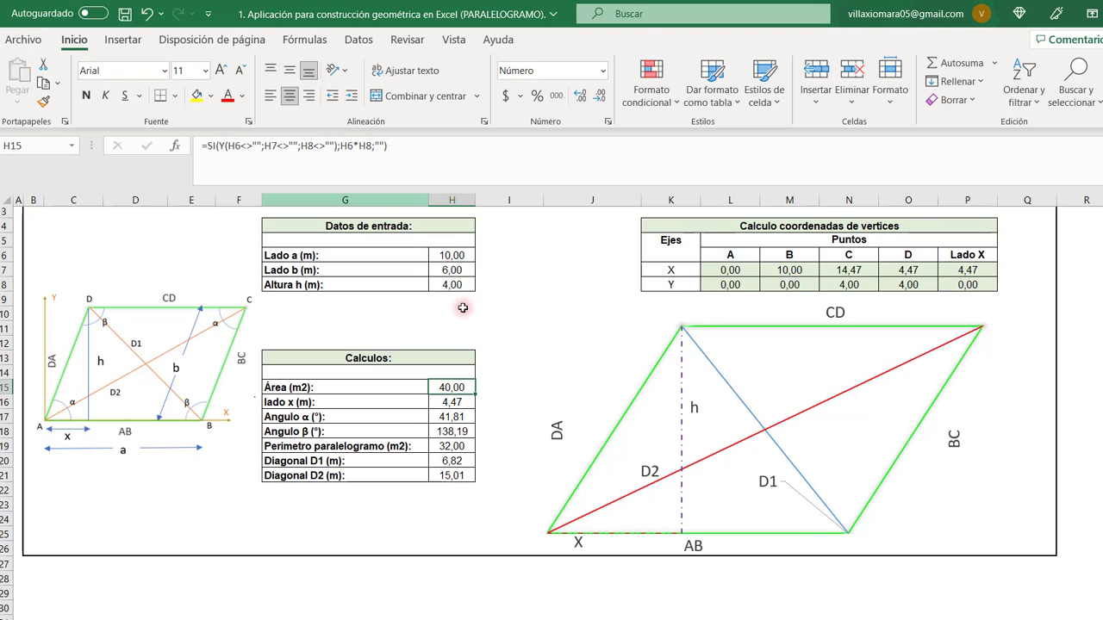
Erase the values of side a, side b and height in H6 through H8
left_click(460, 257)
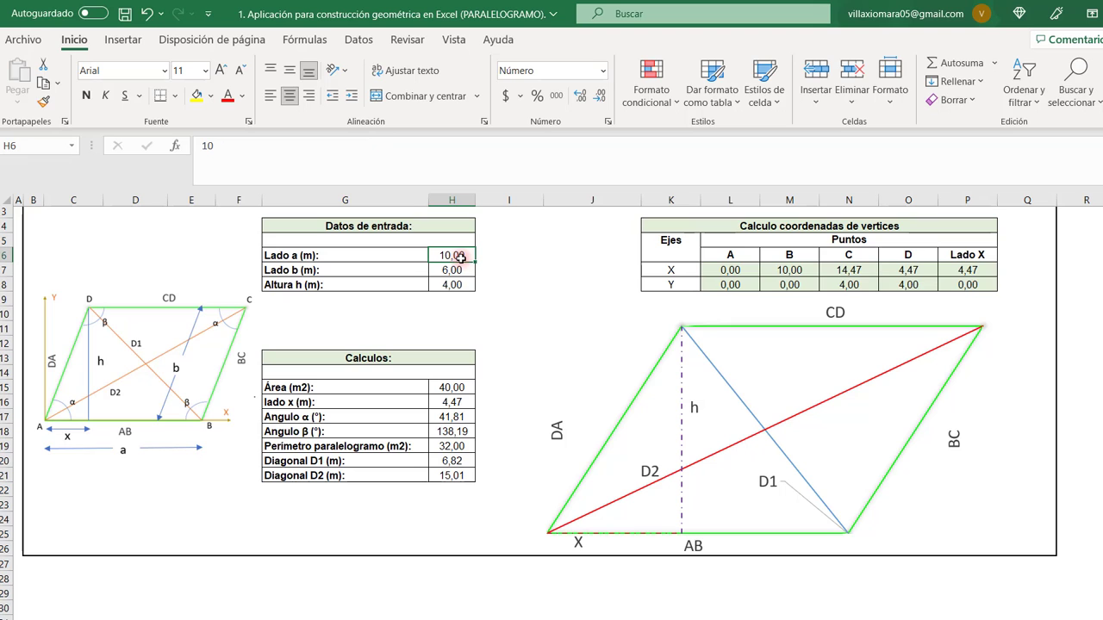
key("F2")
key("BackSpace")
key("BackSpace")
key("Return")
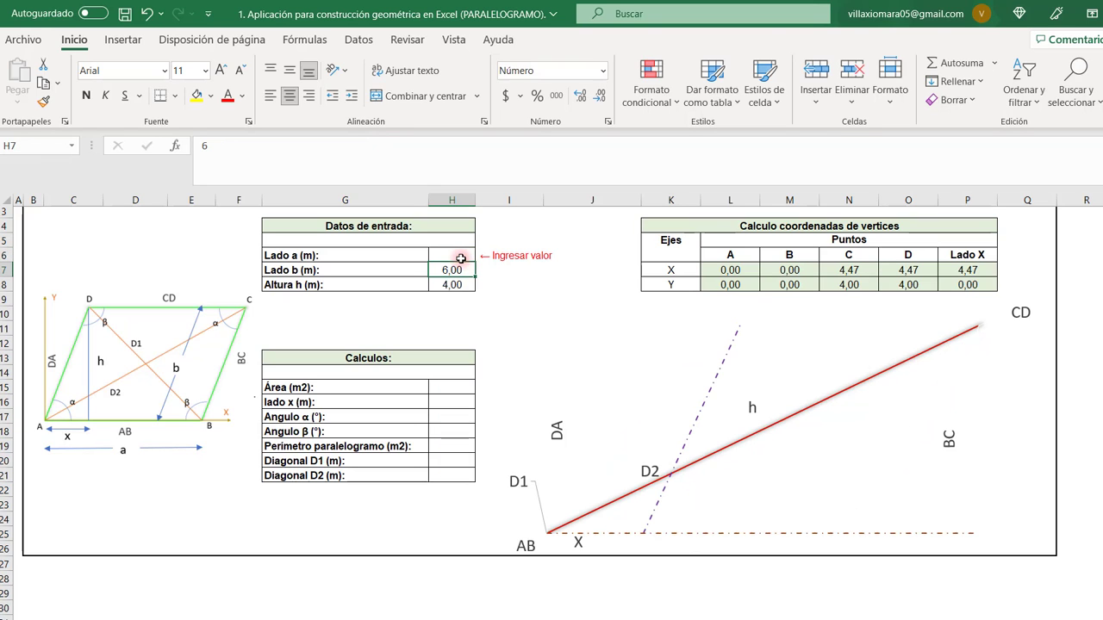
key("F2")
key("BackSpace")
key("Return")
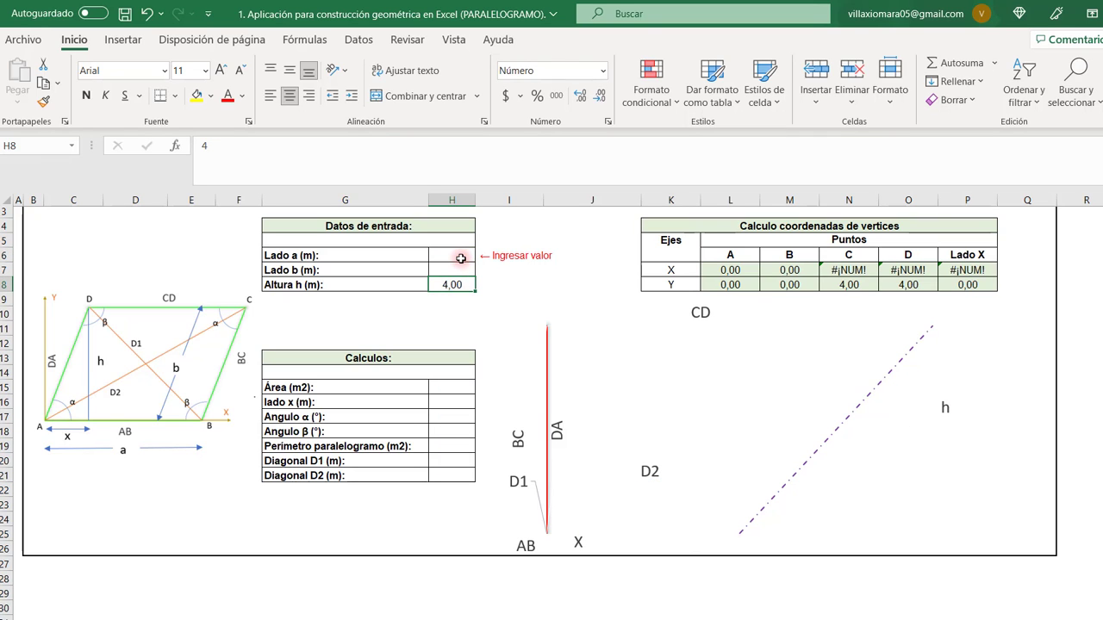
key("F2")
Review the H15 area formula: the filled-inputs check, the side a × height product, and blank result
left_click(452, 387)
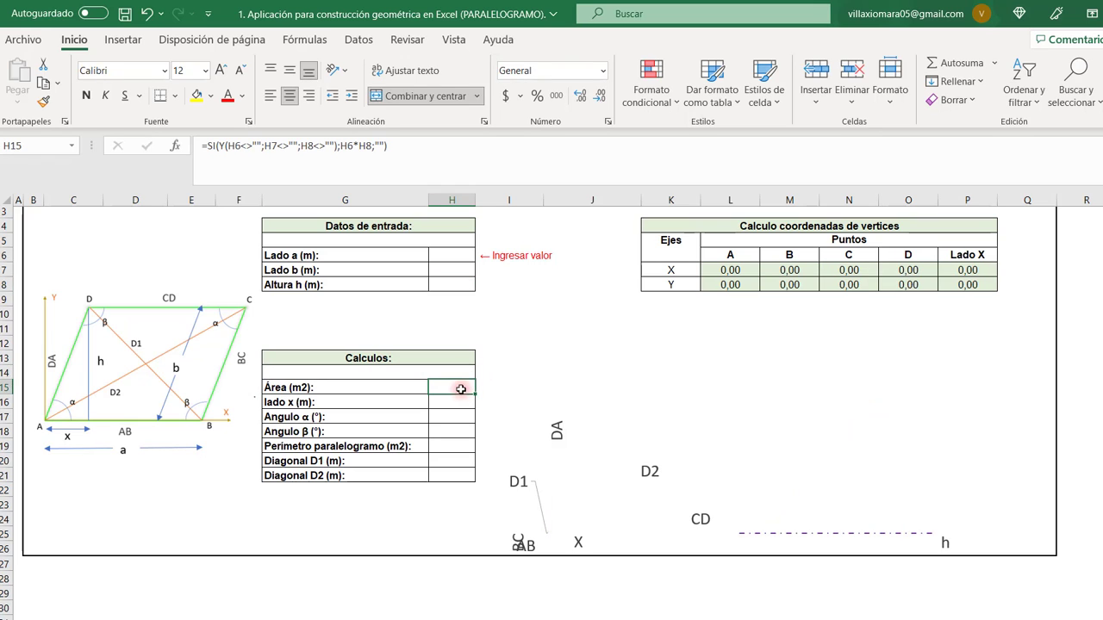
left_click(227, 148)
left_click_drag(231, 148, 241, 151)
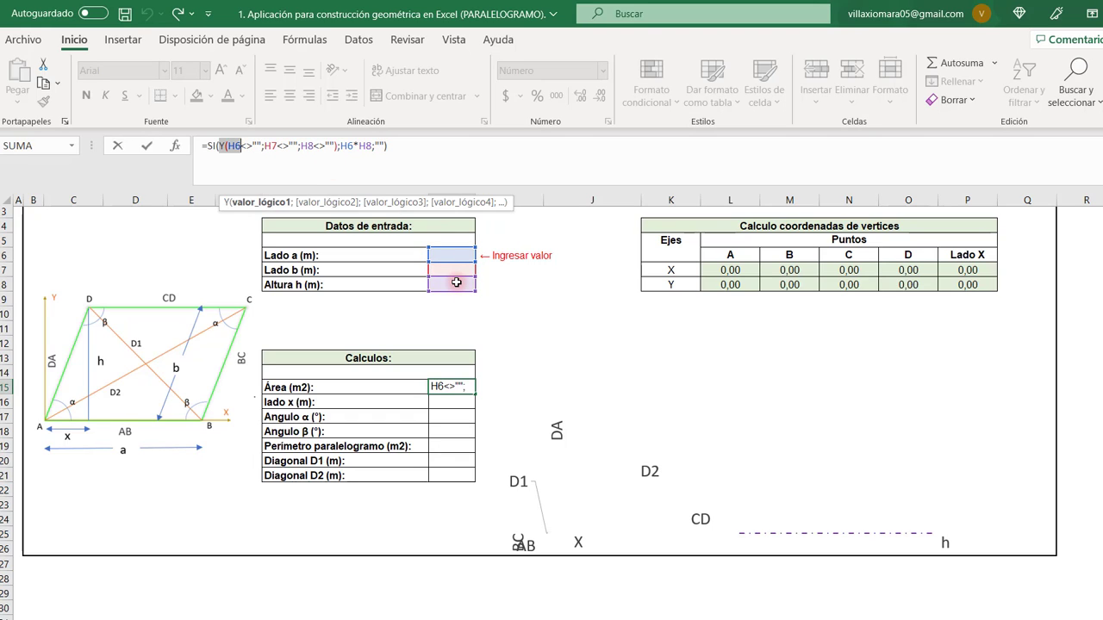
left_click_drag(340, 146, 371, 146)
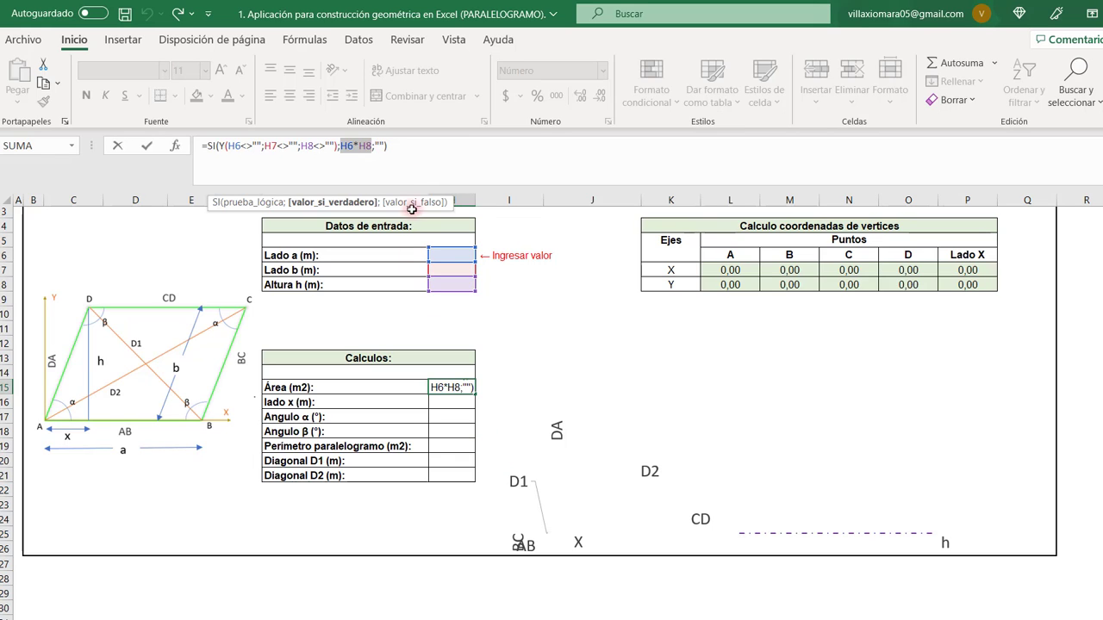
left_click(408, 171)
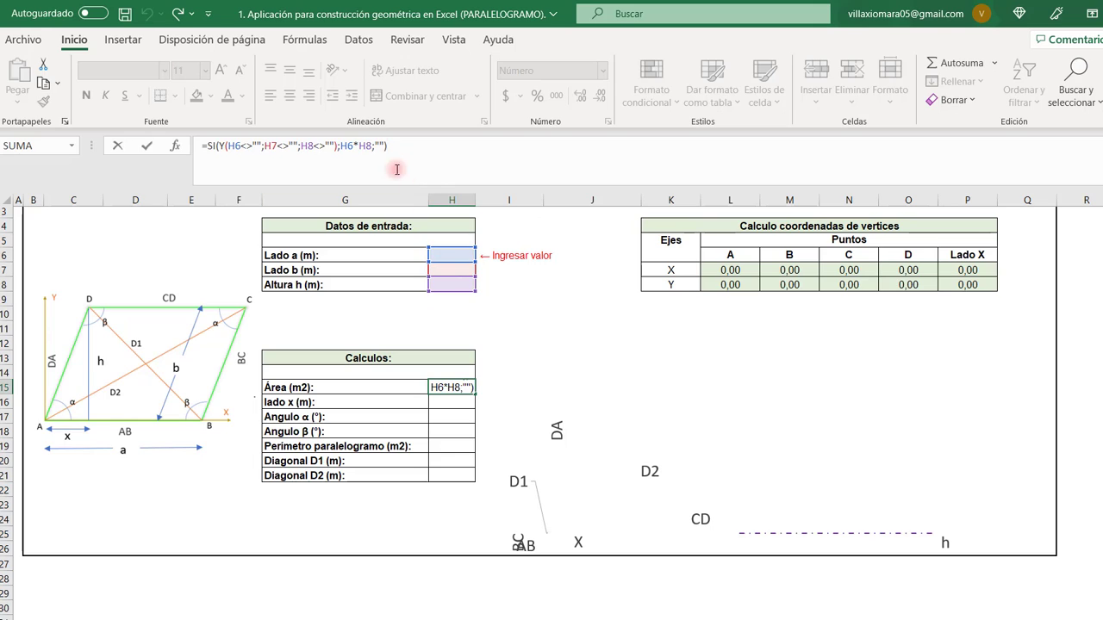
left_click_drag(373, 146, 386, 145)
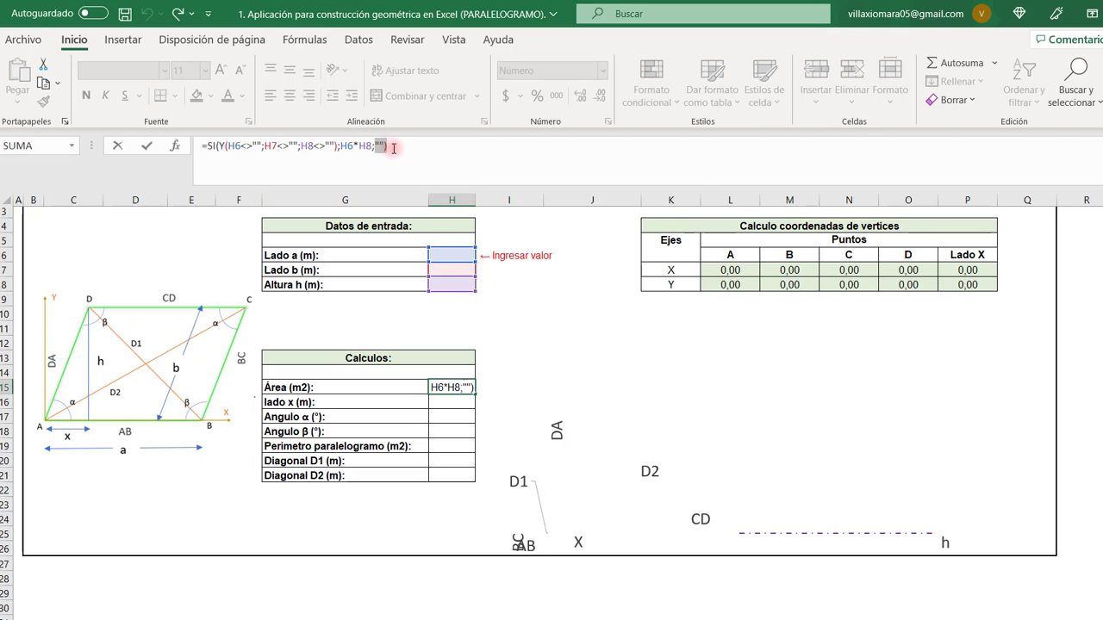
left_click(408, 157)
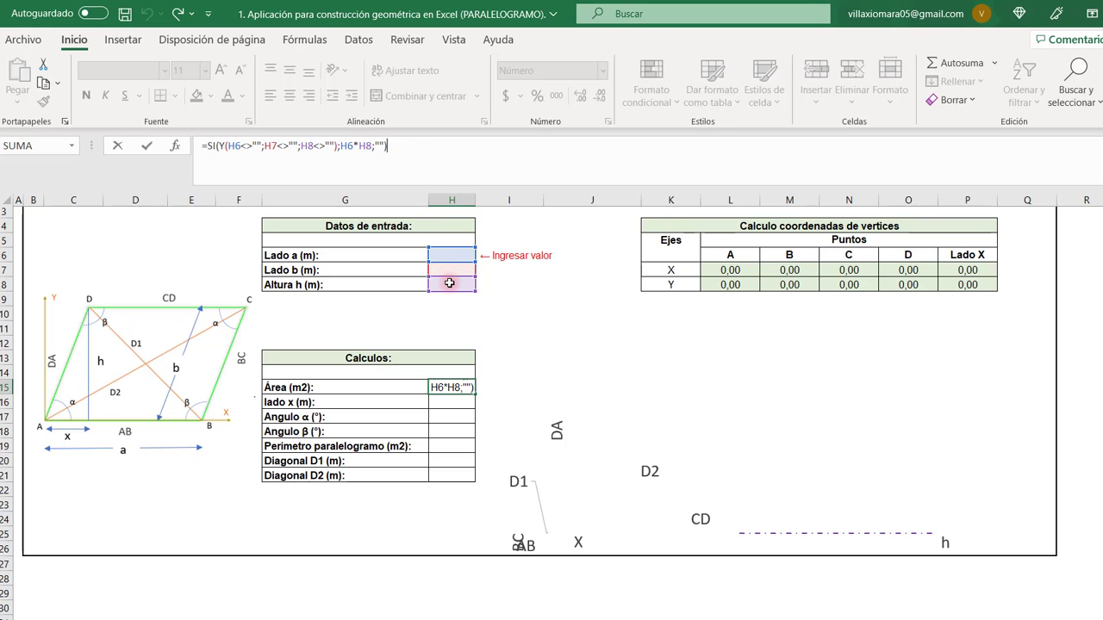
key("ctrl+Return")
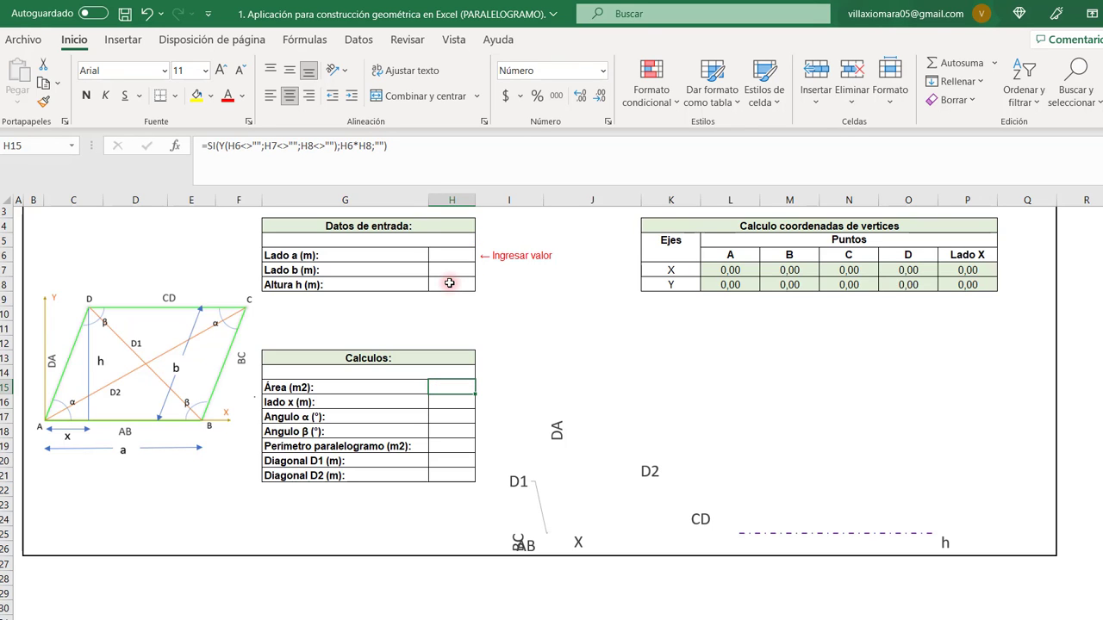
Inspect the lado x, angle α and angle β formulas, then return to Lado a
left_click(452, 256)
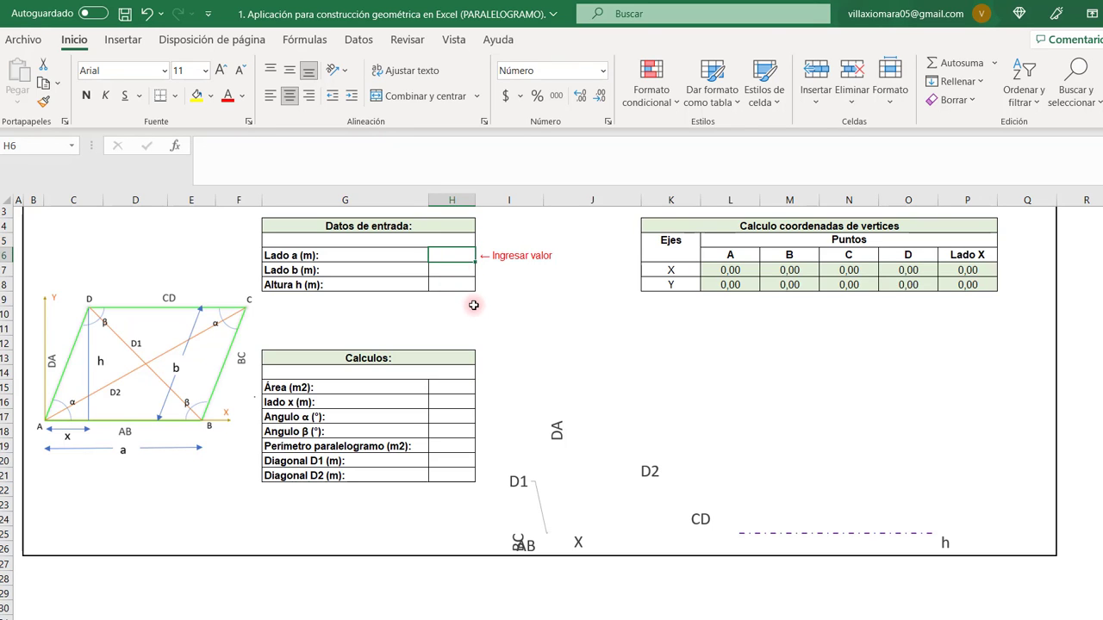
left_click(458, 402)
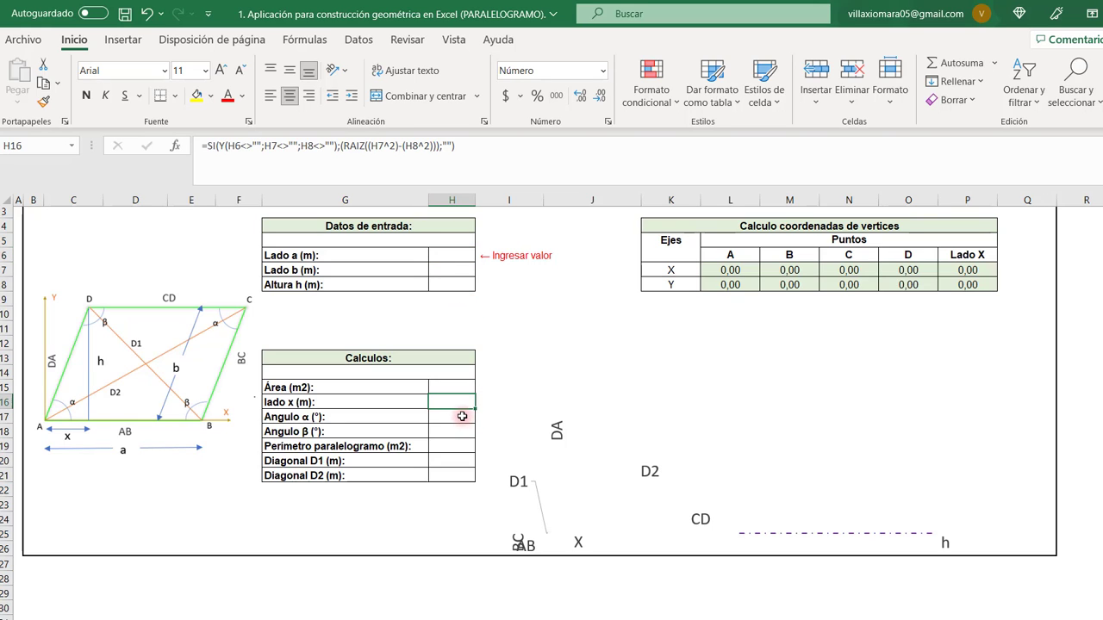
left_click(463, 418)
left_click(462, 434)
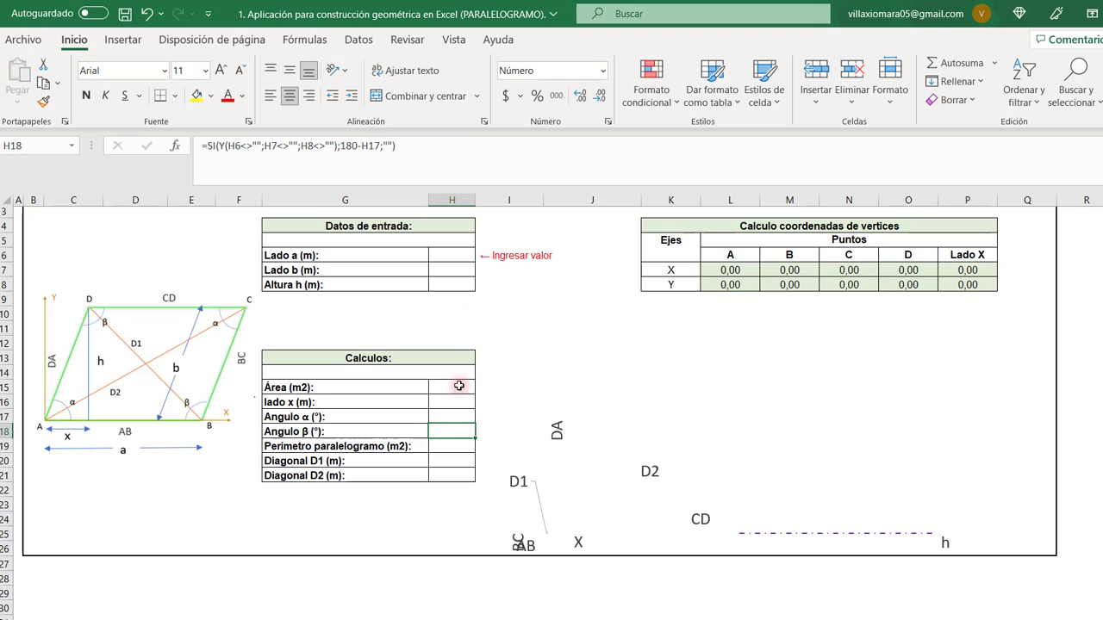
left_click(465, 252)
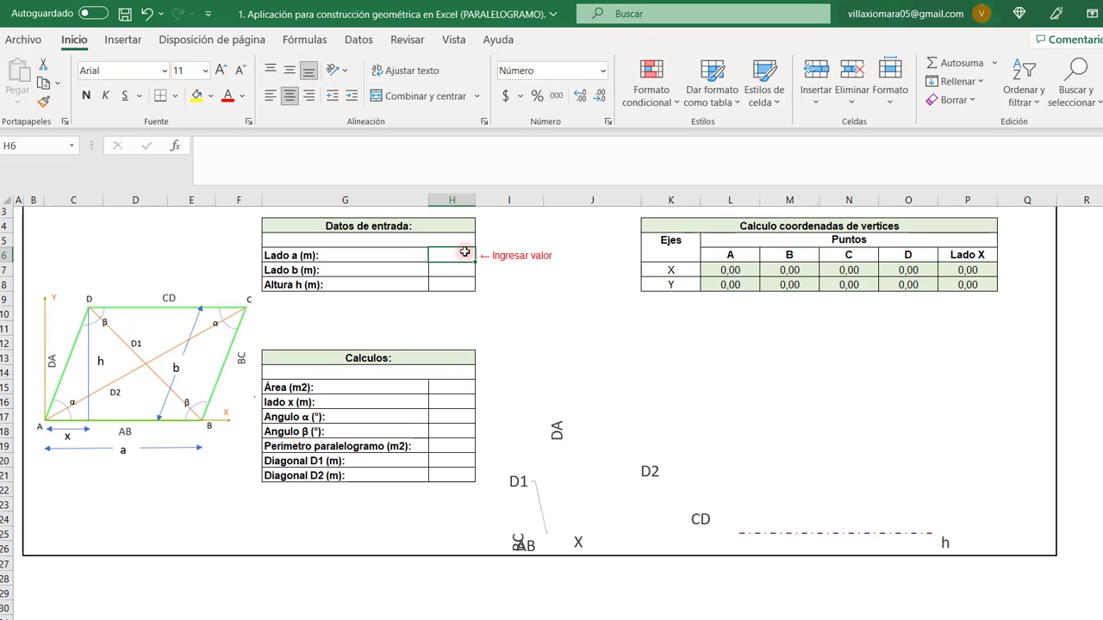
Enter Lado a 10, Lado b 8 and height 4 in H6 through H8
type("10")
key("Return")
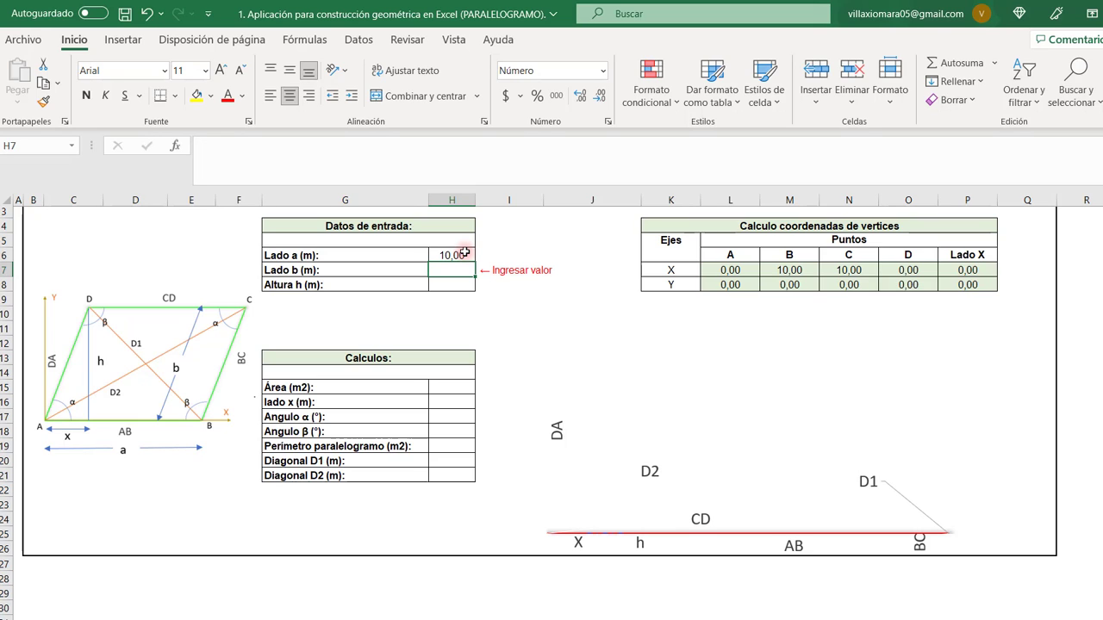
type("8")
key("Tab")
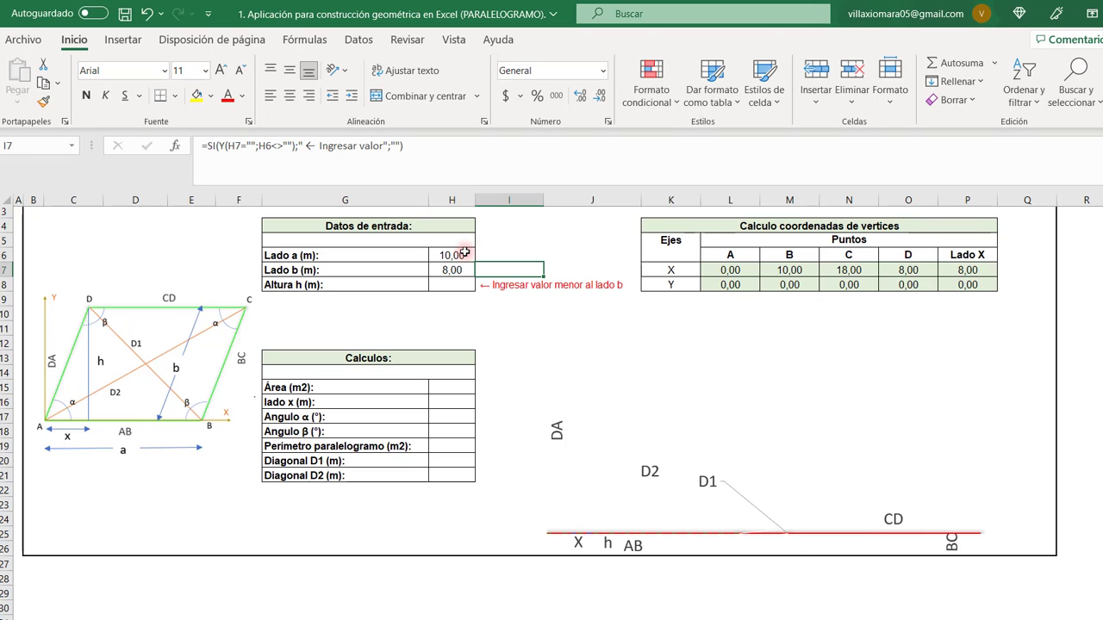
key("Return")
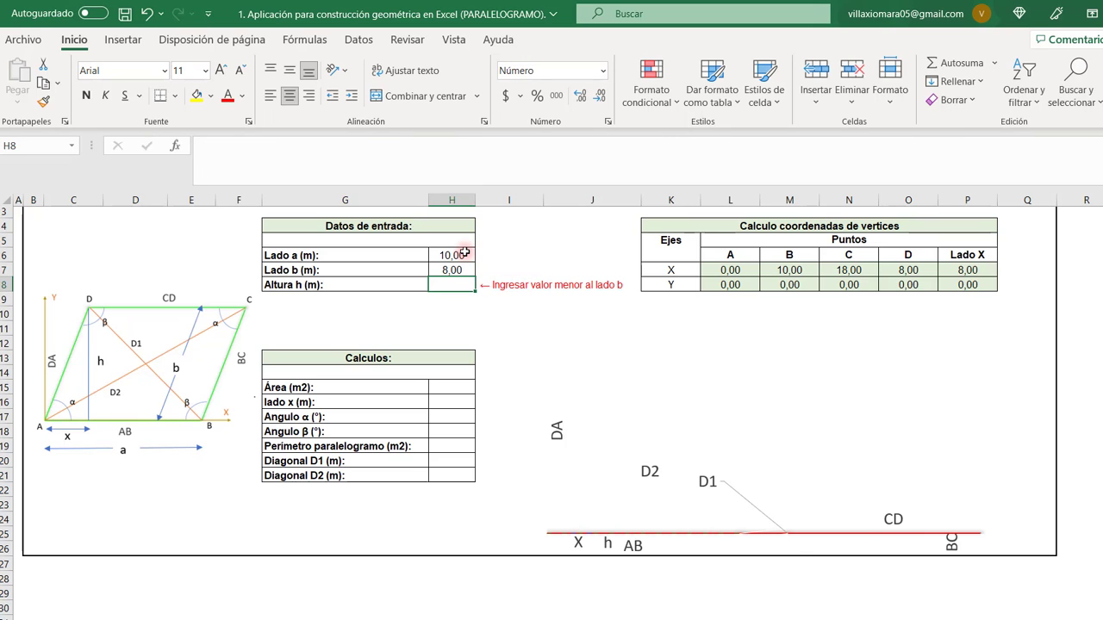
type("4")
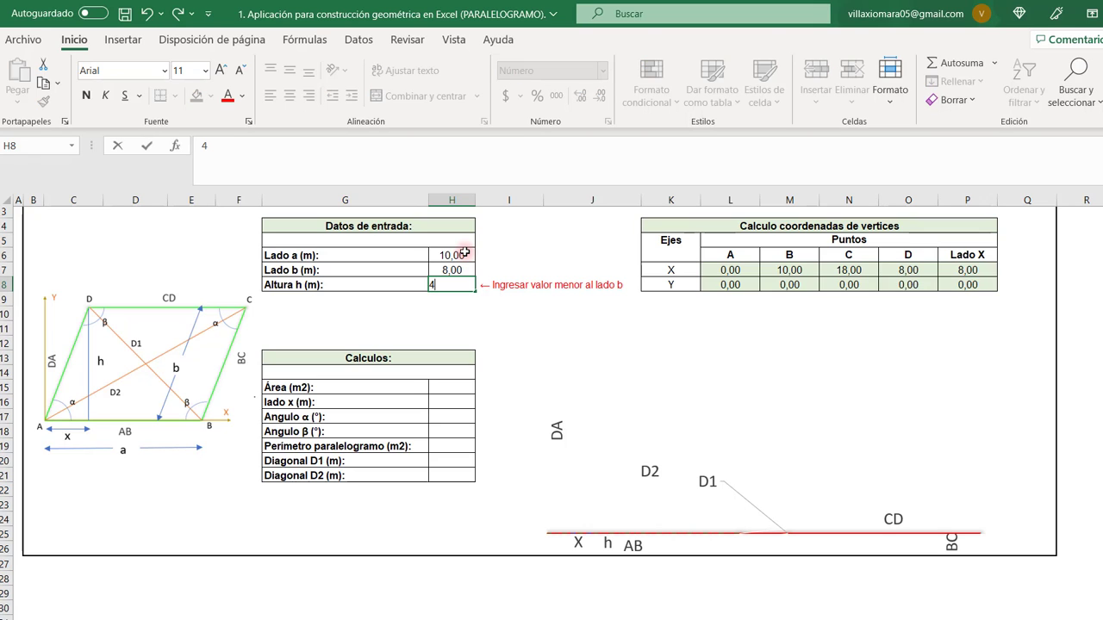
left_click(448, 324)
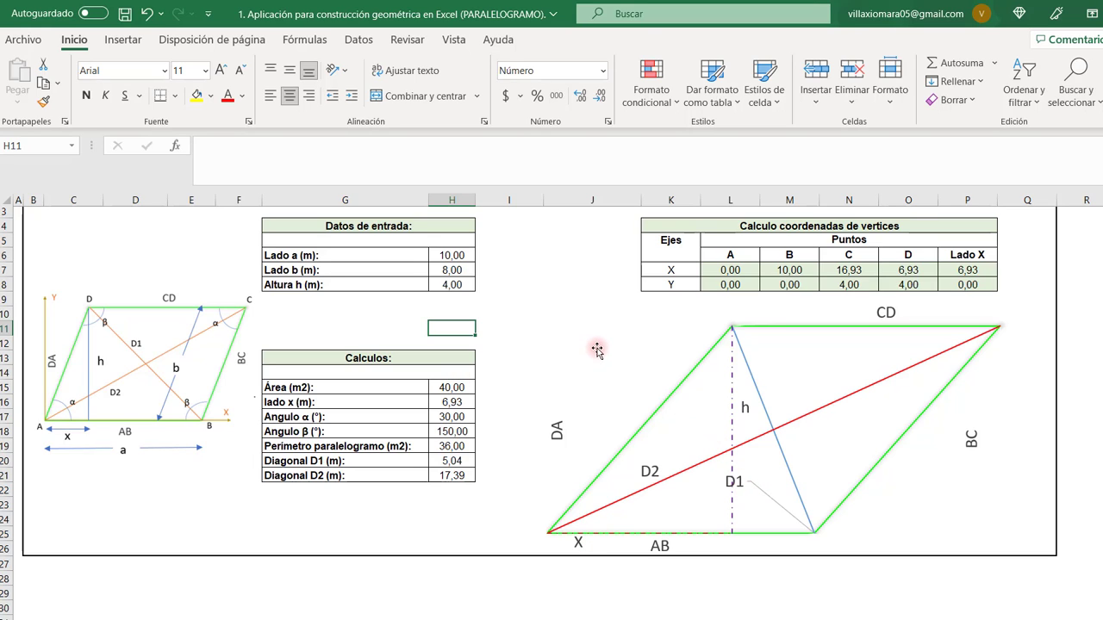
left_click(591, 294)
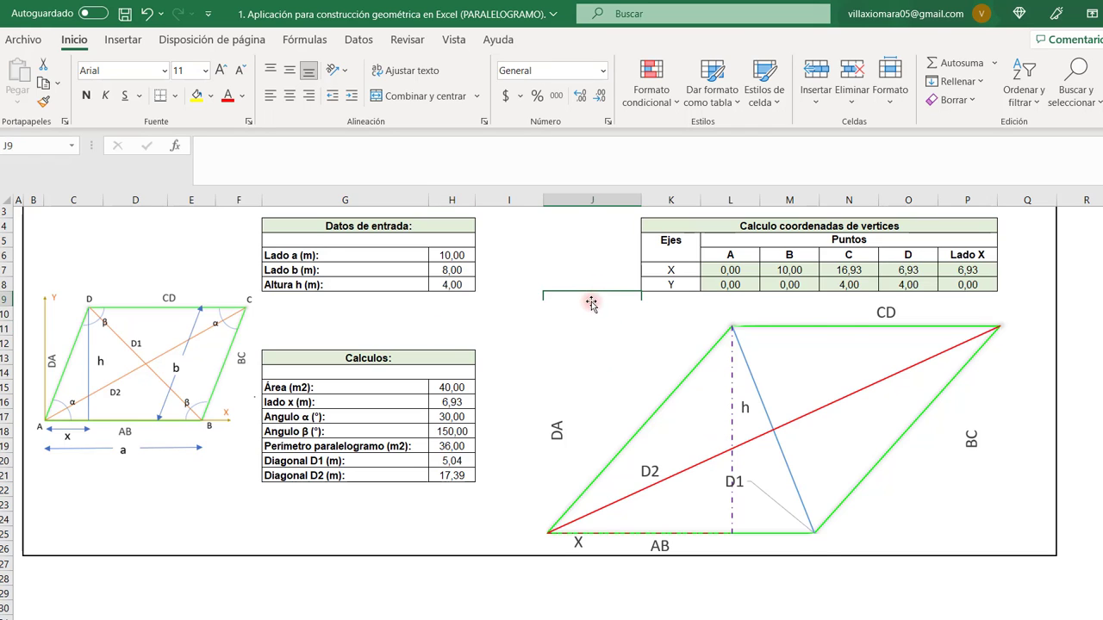
scroll(594, 314, "up", 1)
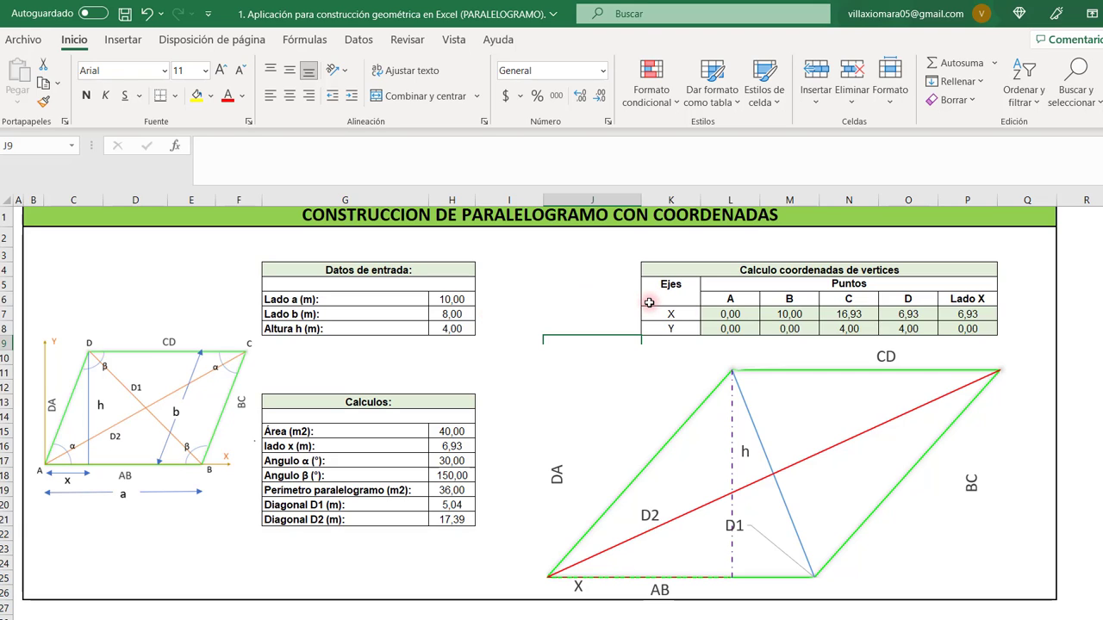
left_click(672, 619)
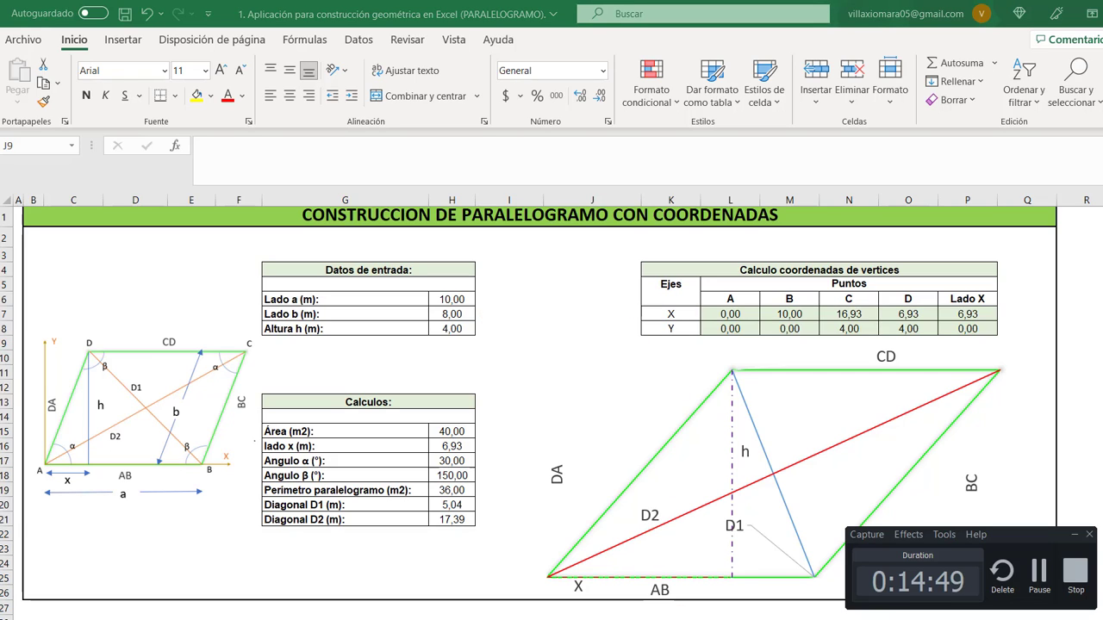